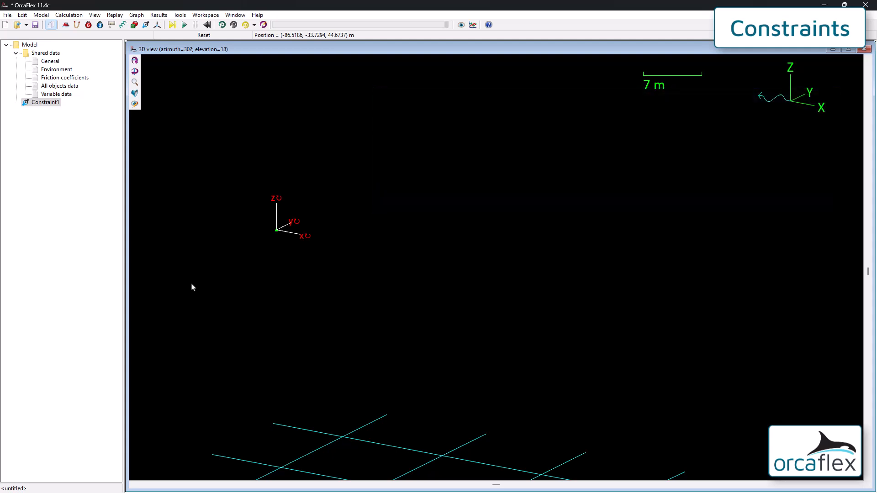
# Step: Free the x, y and Rx degrees of freedom in Constraint1's data, and switch the constraint type to Imposed motion
pyautogui.doubleClick(277, 230)
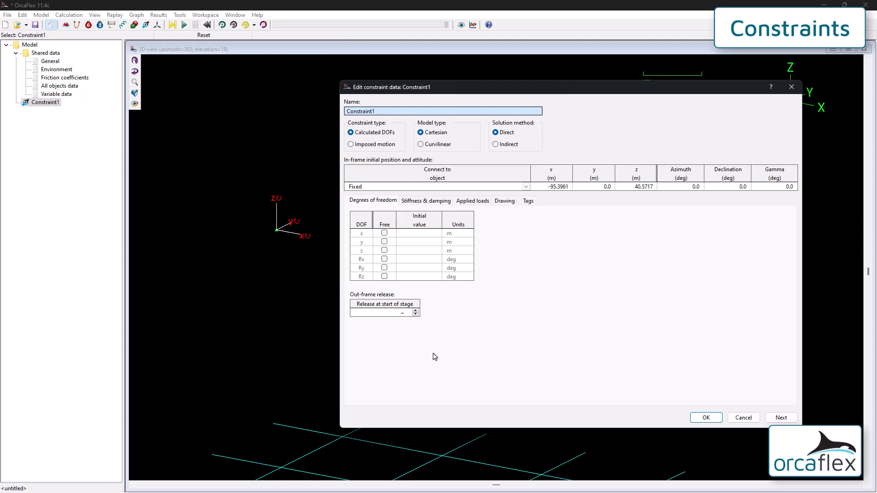
pyautogui.click(384, 233)
pyautogui.click(384, 242)
pyautogui.click(384, 259)
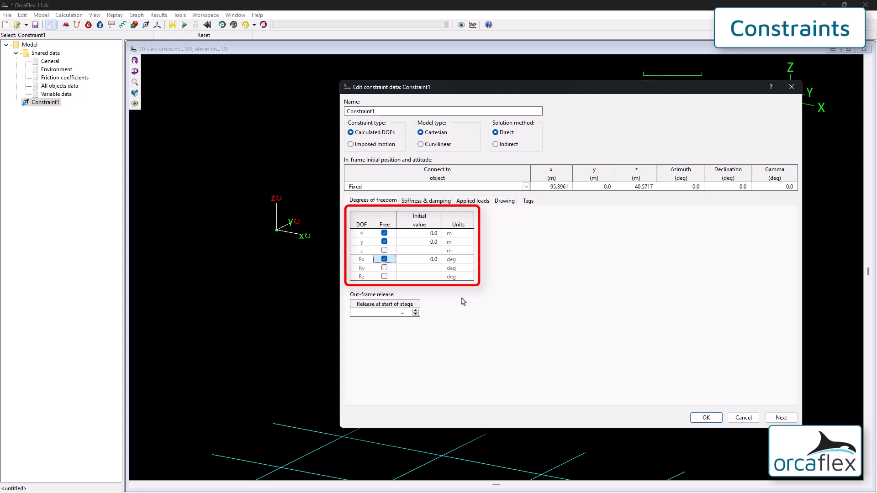
pyautogui.click(365, 146)
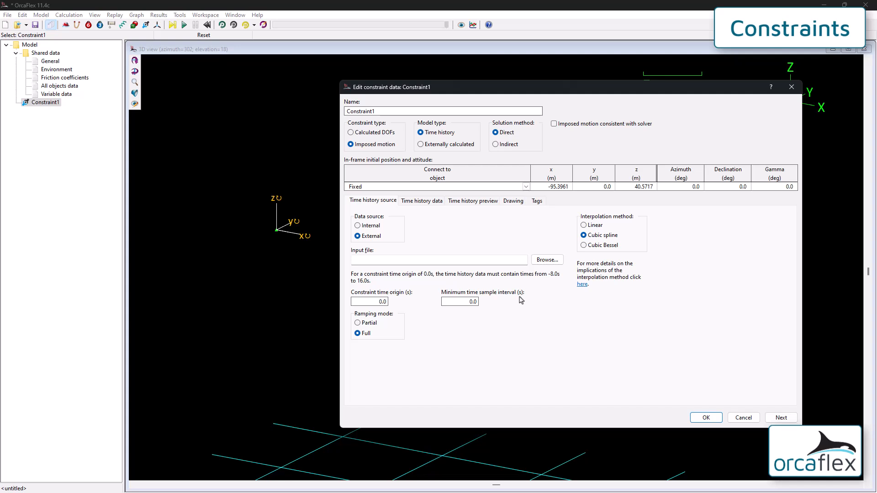
pyautogui.press('Escape')
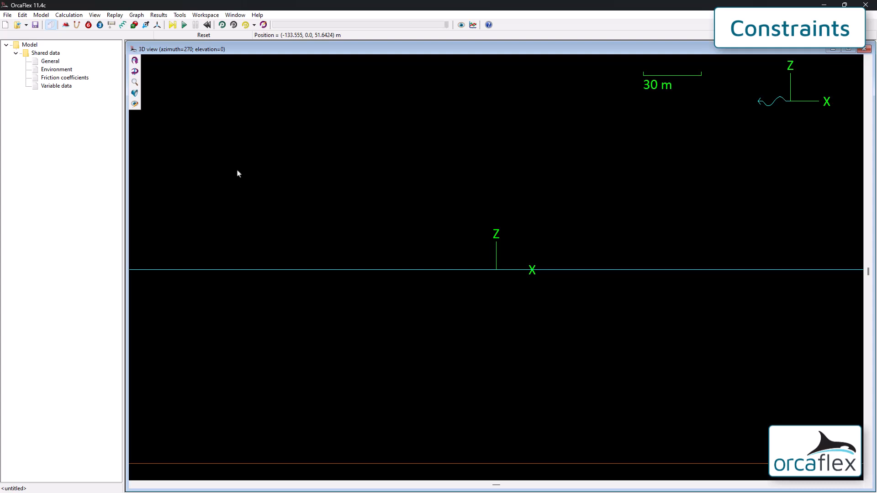
# Step: Add a vessel at the waterline, with a 6D buoy and a constraint placed above its aft part
pyautogui.click(66, 25)
pyautogui.click(438, 258)
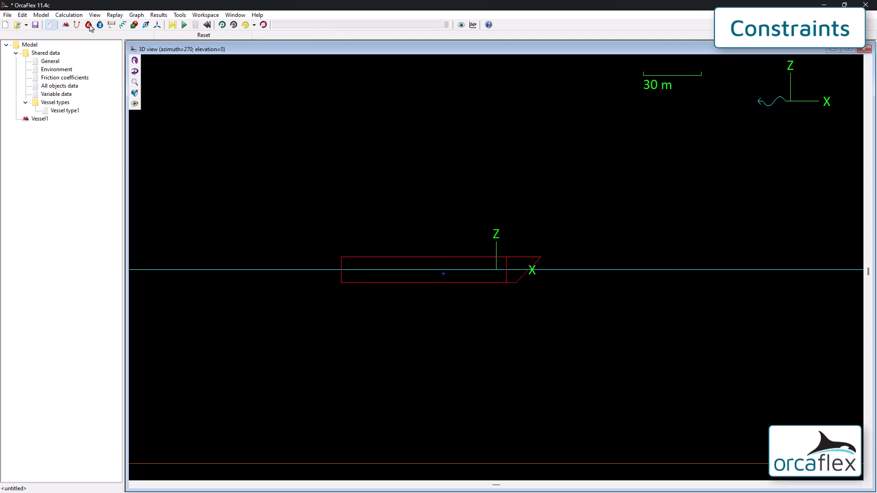
pyautogui.click(366, 231)
pyautogui.click(145, 24)
pyautogui.click(389, 240)
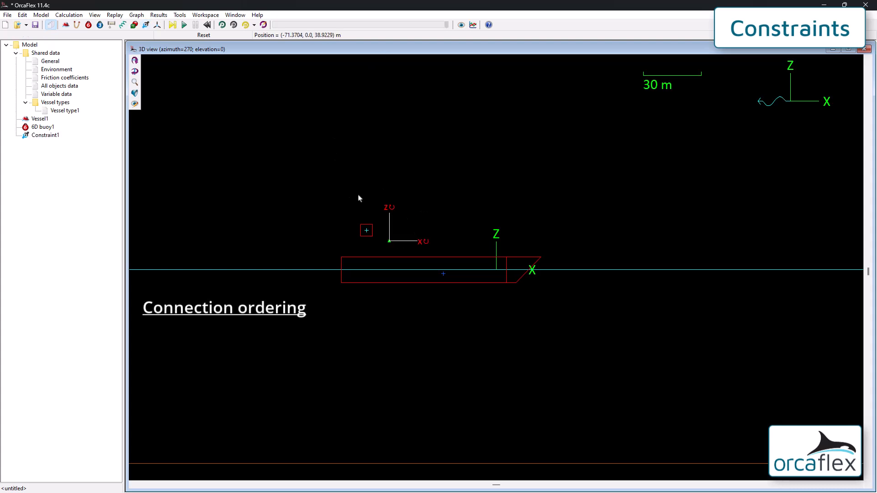
# Step: Connect the 6D buoy to Constraint1 in its data form
pyautogui.doubleClick(367, 230)
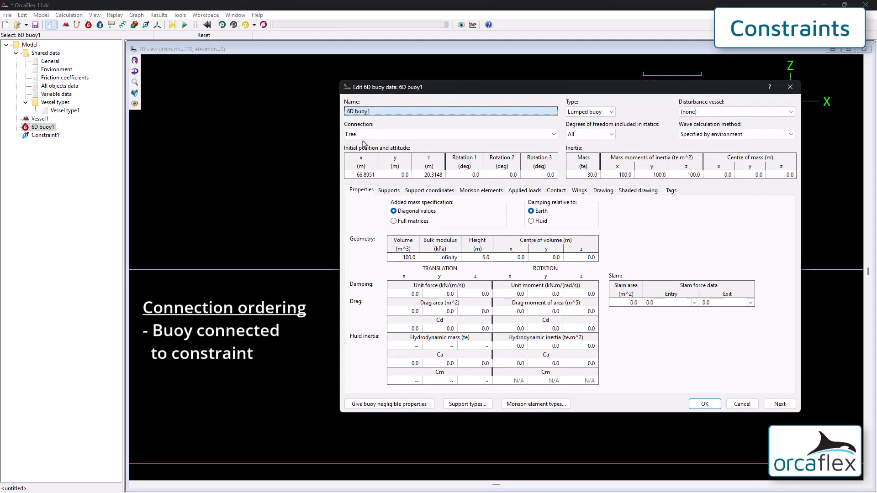
pyautogui.click(362, 135)
pyautogui.click(357, 173)
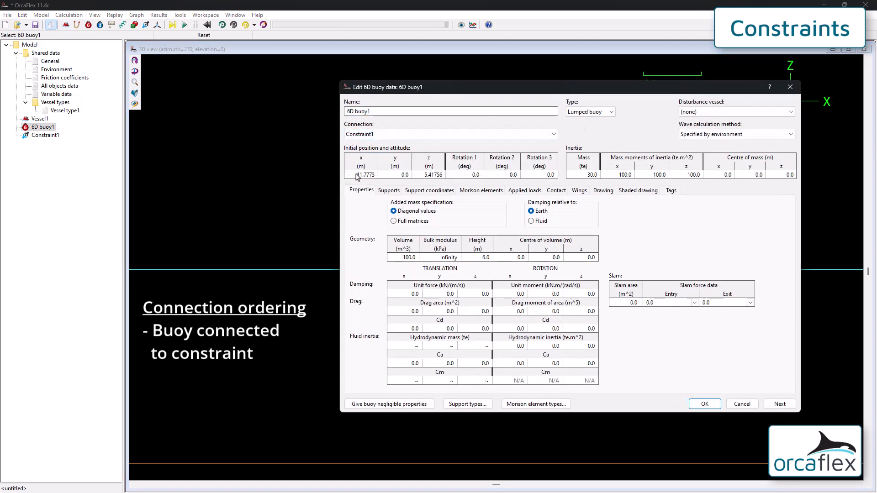
pyautogui.press('Return')
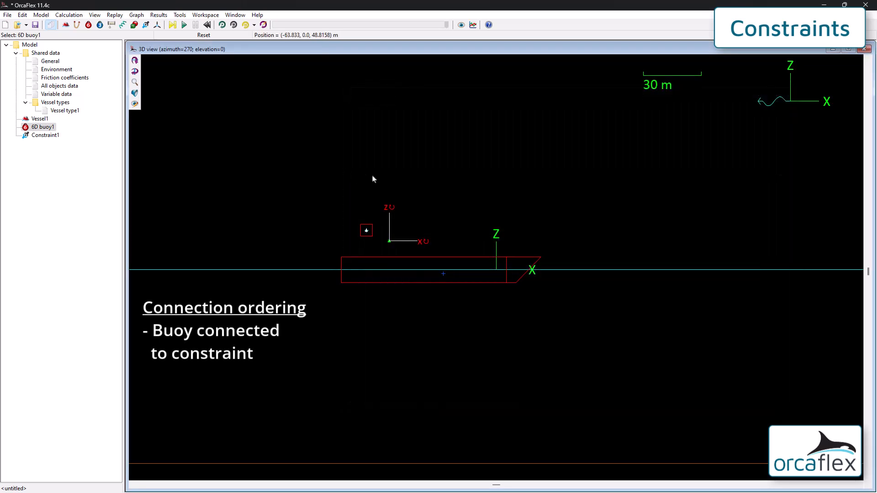
# Step: Connect Constraint1's in-frame to Vessel1
pyautogui.doubleClick(406, 241)
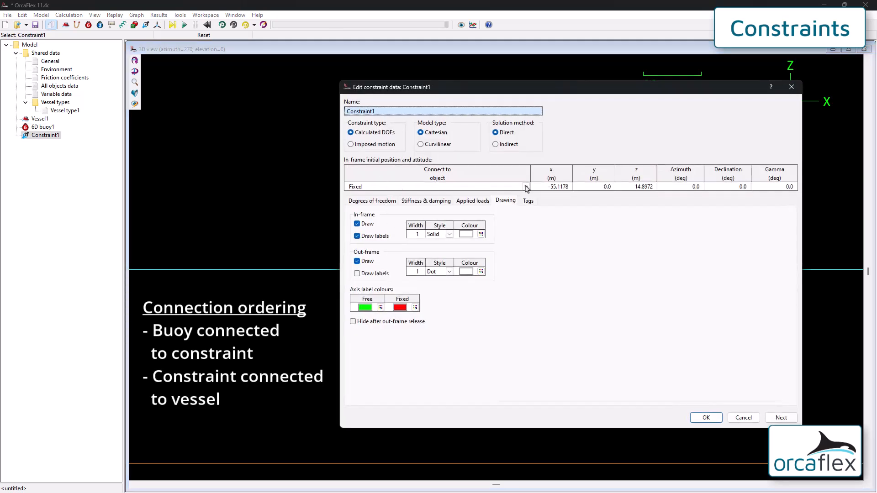
pyautogui.click(526, 186)
pyautogui.click(412, 216)
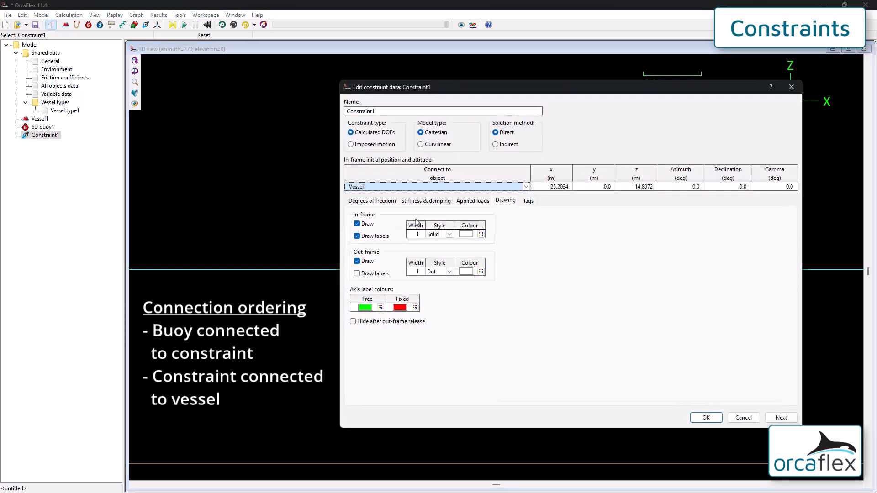
pyautogui.press('Return')
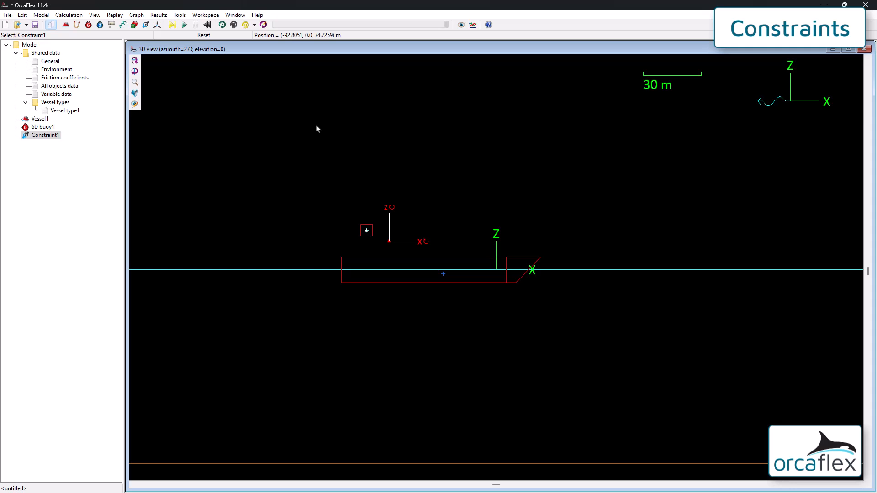
# Step: Move the vessel forward along X, and reposition the constraint to about x -38.6 m, z 19.6 m relative to the vessel
pyautogui.scroll(2, 506, 318)
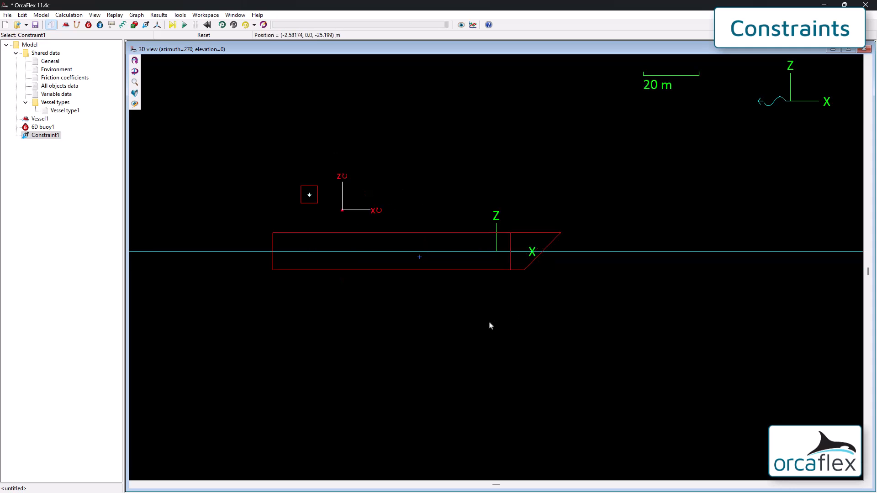
pyautogui.moveTo(419, 298); pyautogui.dragTo(407, 321)
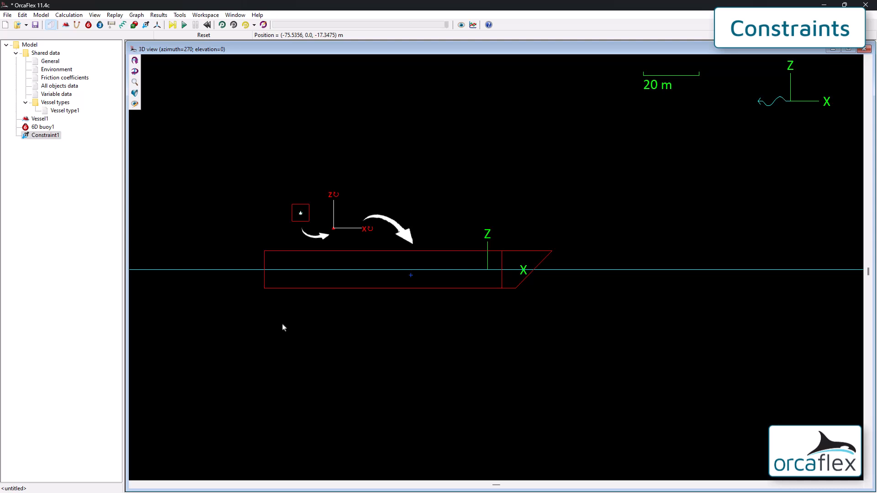
pyautogui.moveTo(396, 293); pyautogui.dragTo(523, 311)
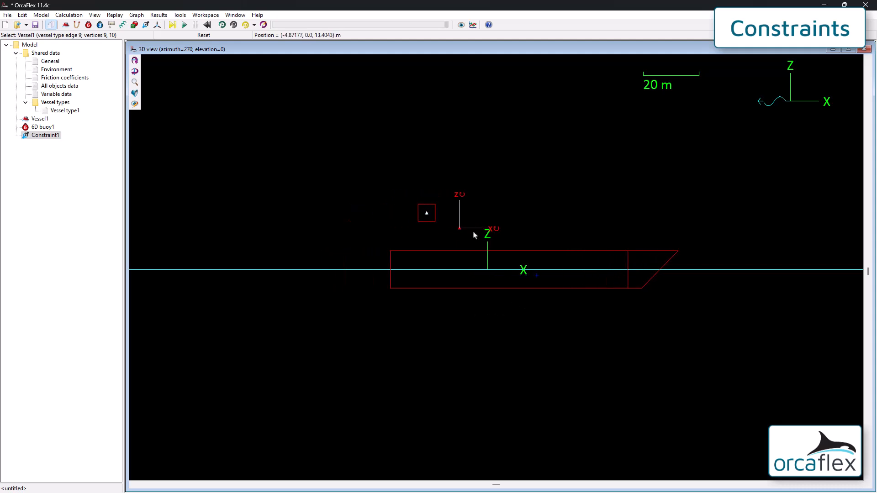
pyautogui.moveTo(460, 217); pyautogui.dragTo(423, 205)
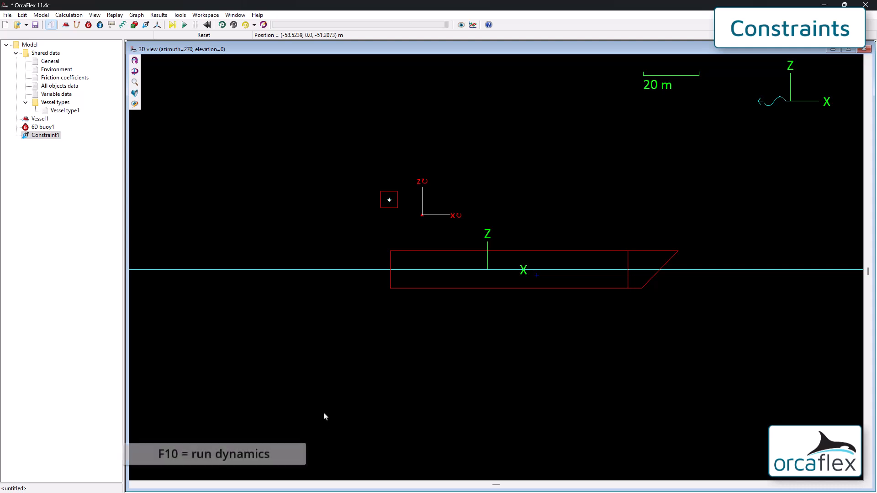
# Step: Run and replay the dynamic simulation with all constraint DOFs fixed, and reset the model without saving the results
pyautogui.click(185, 24)
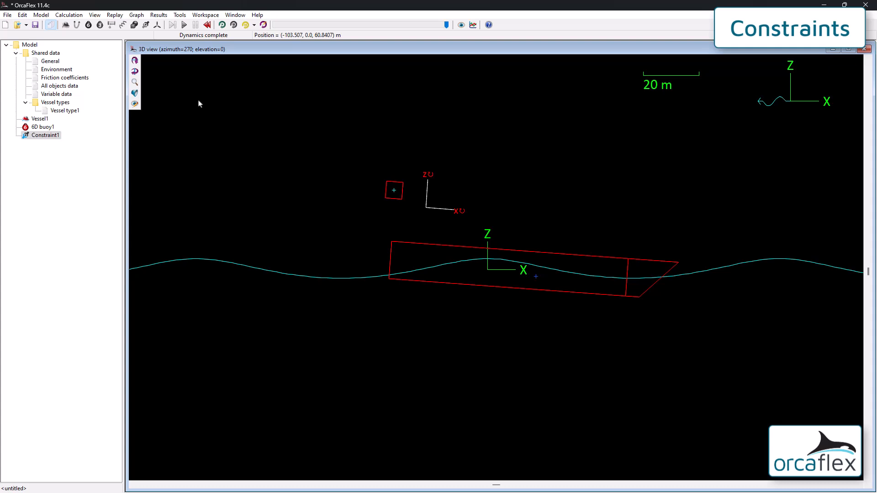
pyautogui.click(222, 25)
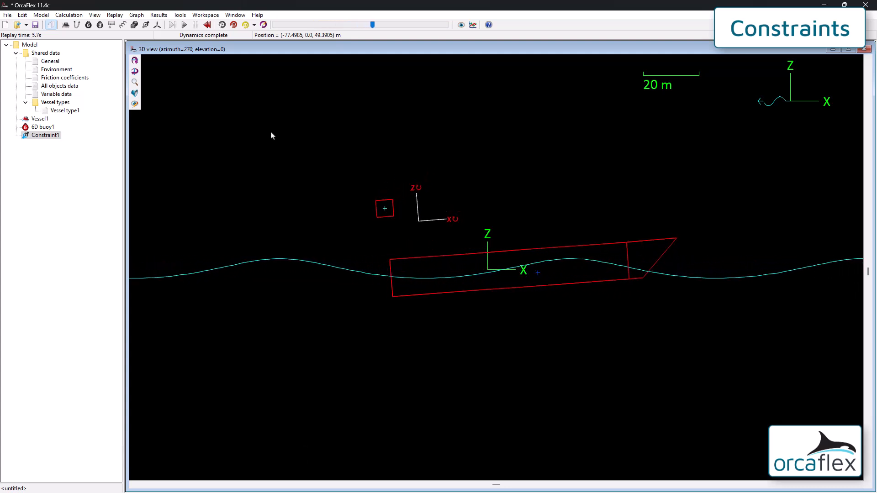
pyautogui.click(207, 25)
pyautogui.click(460, 254)
# Step: Free only the Ry degree of freedom in Constraint1's data
pyautogui.doubleClick(422, 197)
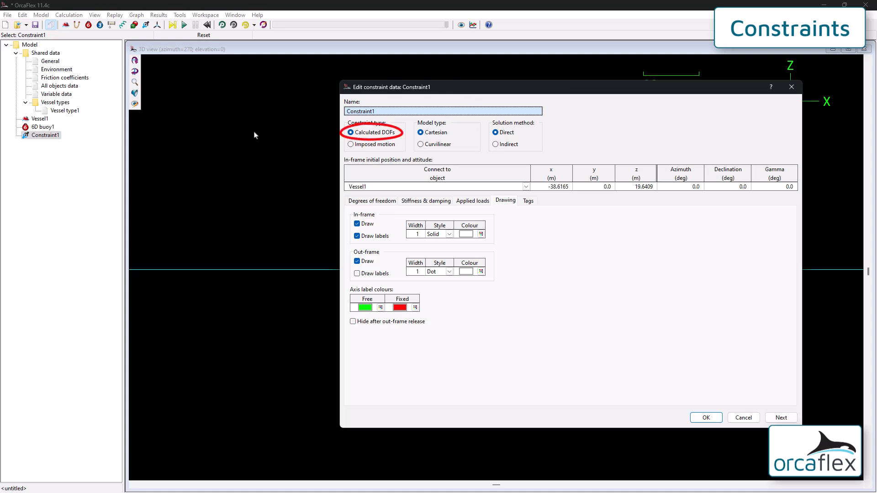
pyautogui.click(371, 201)
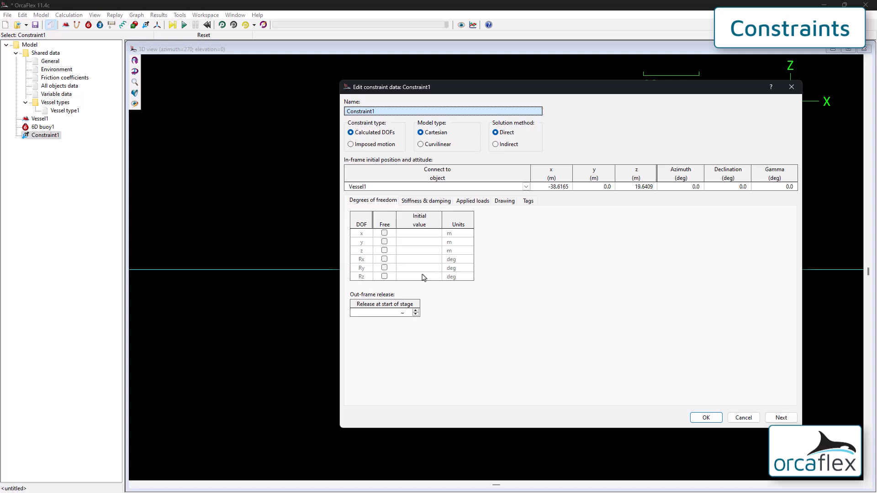
pyautogui.click(384, 268)
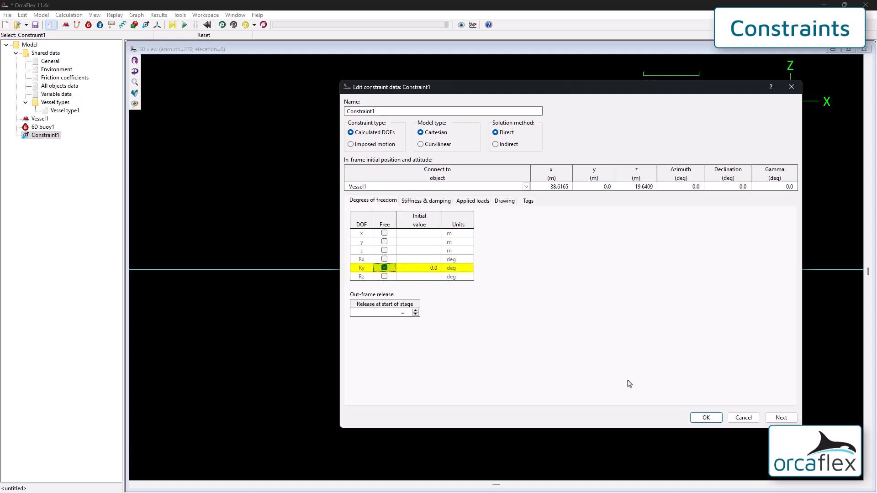
pyautogui.click(706, 417)
# Step: Run the dynamic simulation and replay the buoy's rotation about the constraint from an oblique 3D angle
pyautogui.press('F10')
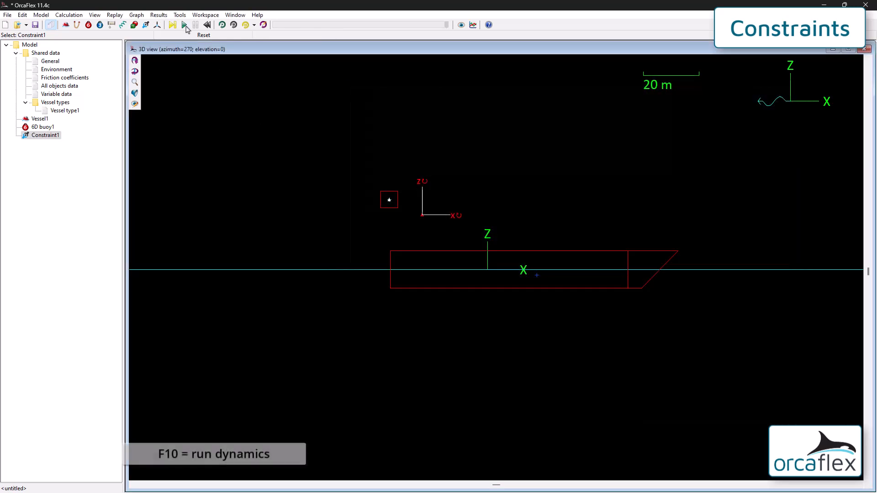
pyautogui.click(222, 25)
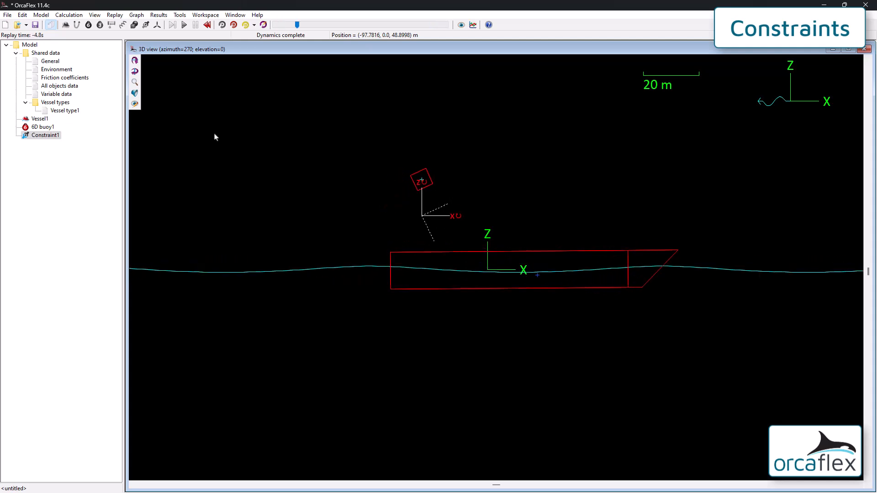
pyautogui.keyDown('ctrl'); pyautogui.moveTo(568, 163); pyautogui.dragTo(496, 160); pyautogui.keyUp('ctrl')
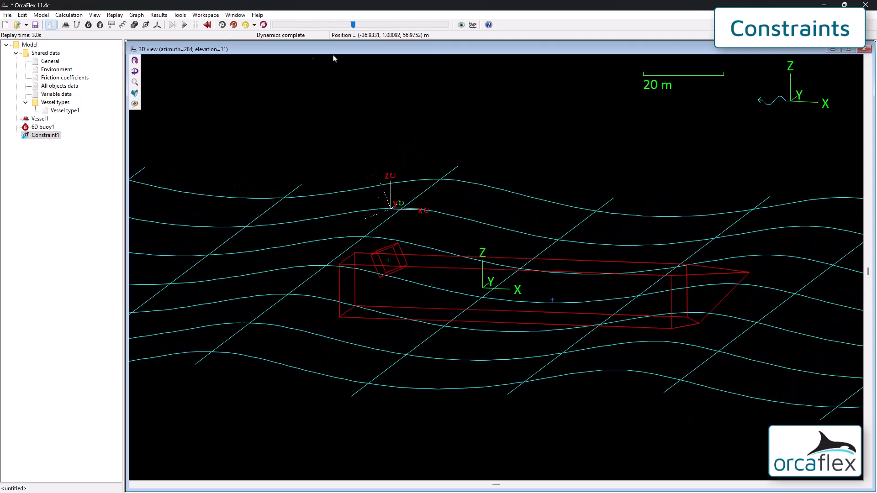
# Step: Stop the replay and examine the out-frame drawing settings in Constraint1's data
pyautogui.click(247, 27)
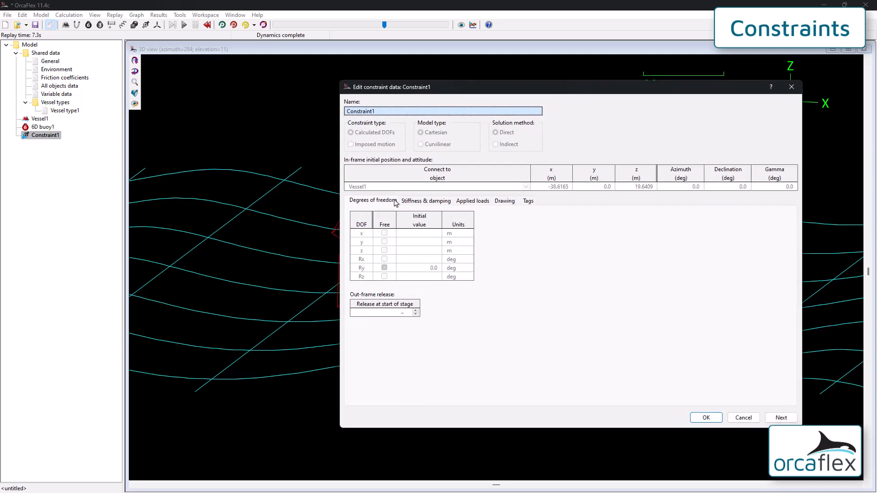
pyautogui.click(505, 202)
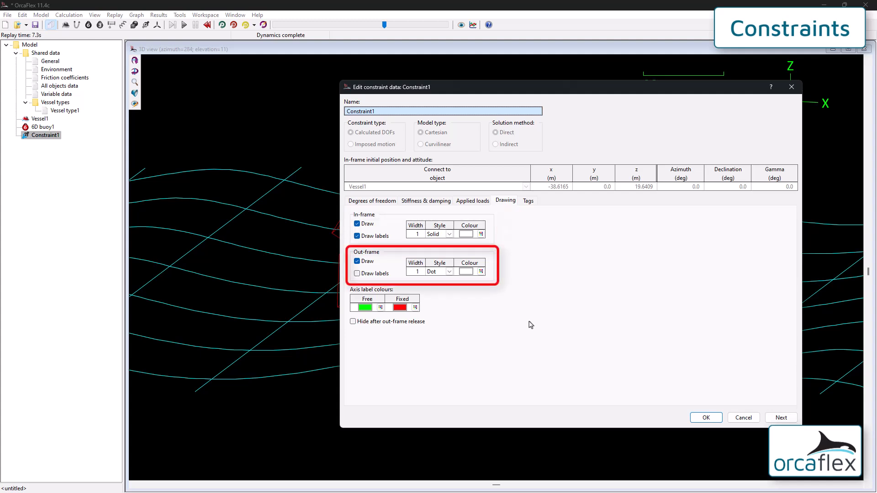
pyautogui.click(705, 417)
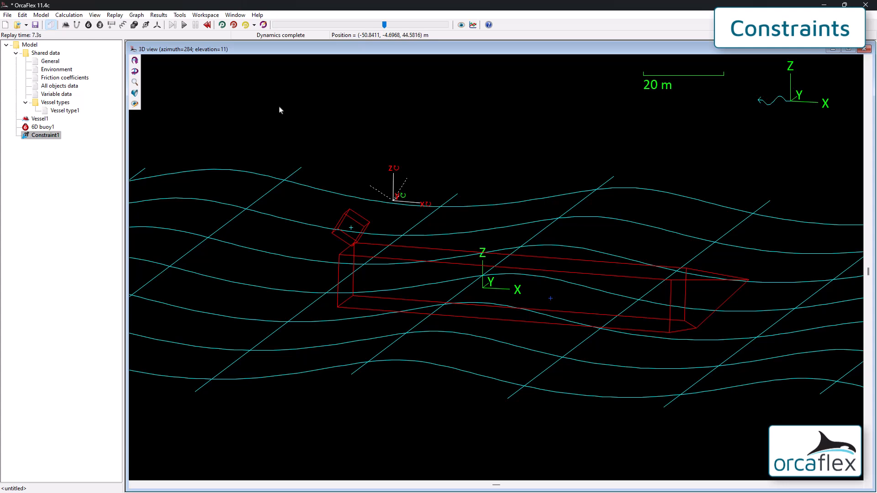
# Step: Reset the model, discarding the simulation results, and restore the default 3D view
pyautogui.click(207, 24)
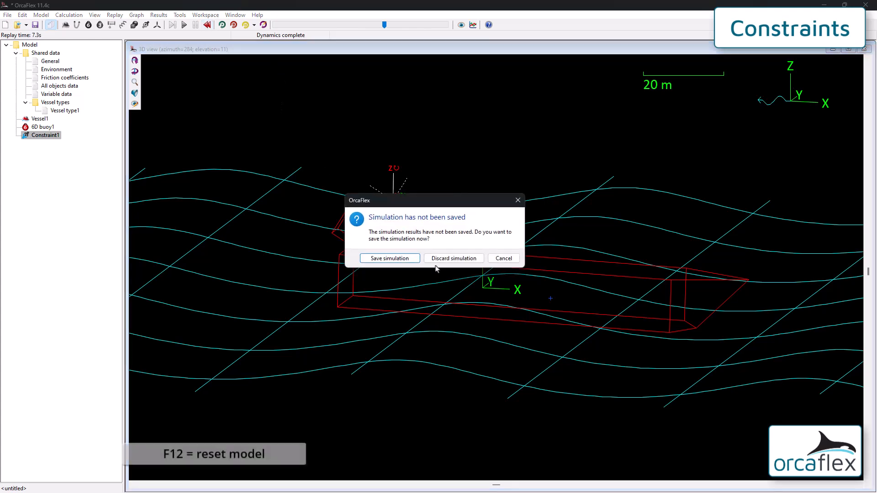
pyautogui.click(454, 258)
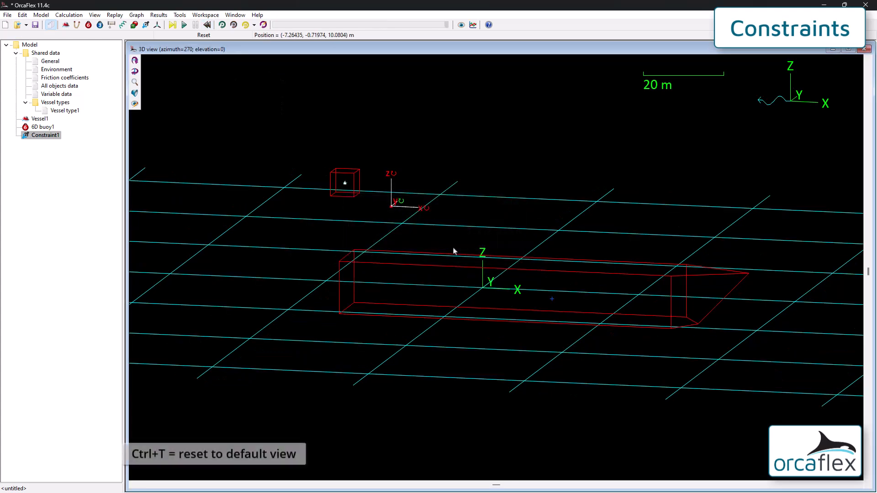
pyautogui.hotkey('ctrl', 't')
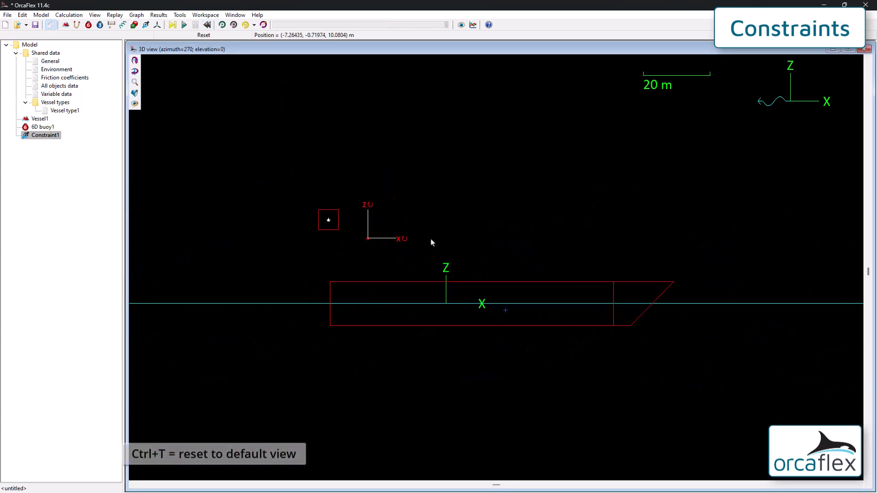
# Step: Free the x degree of freedom of Constraint1 and fix Ry again
pyautogui.doubleClick(378, 241)
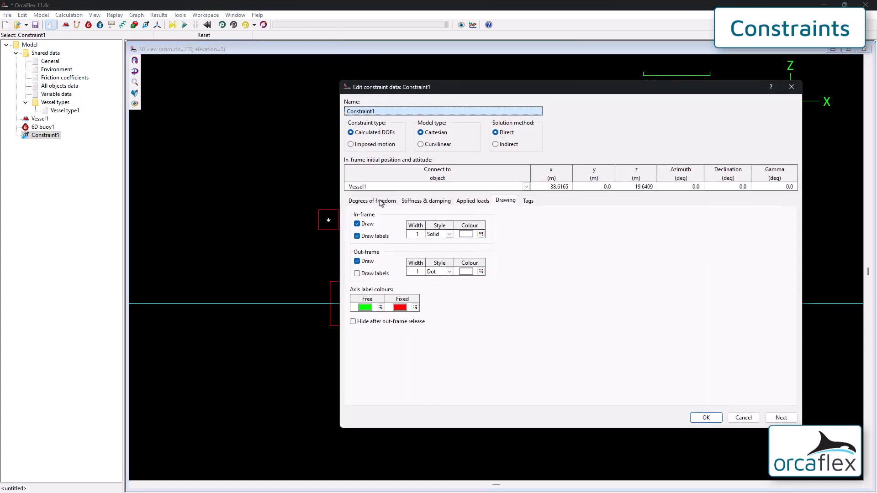
pyautogui.click(380, 201)
pyautogui.click(385, 233)
pyautogui.click(384, 268)
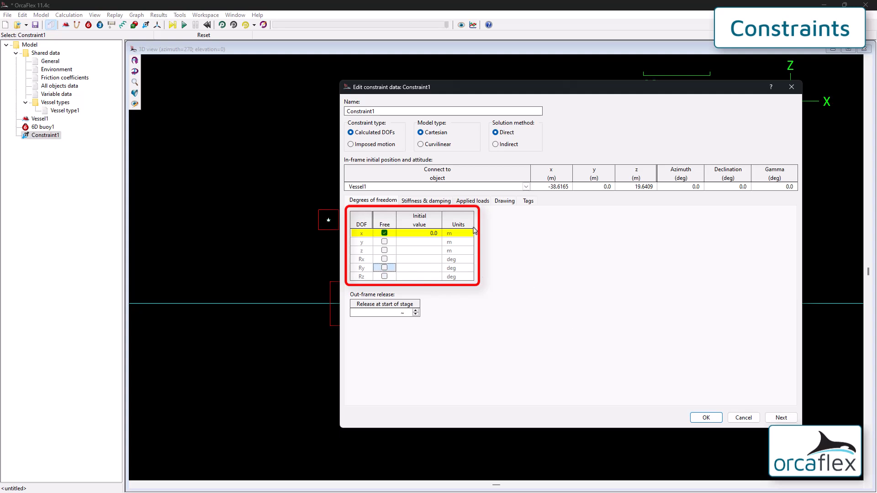
pyautogui.click(700, 418)
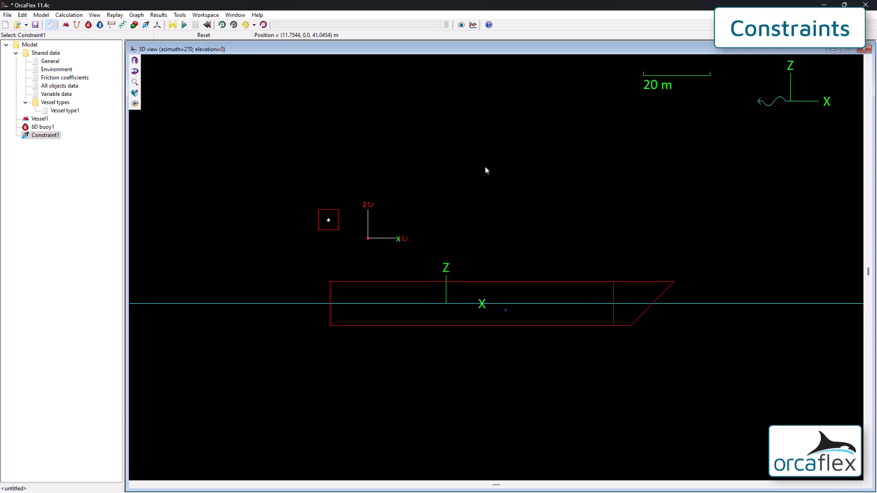
# Step: Run the dynamic simulation with the constraint free in x and replay the buoy's sliding motion
pyautogui.click(183, 25)
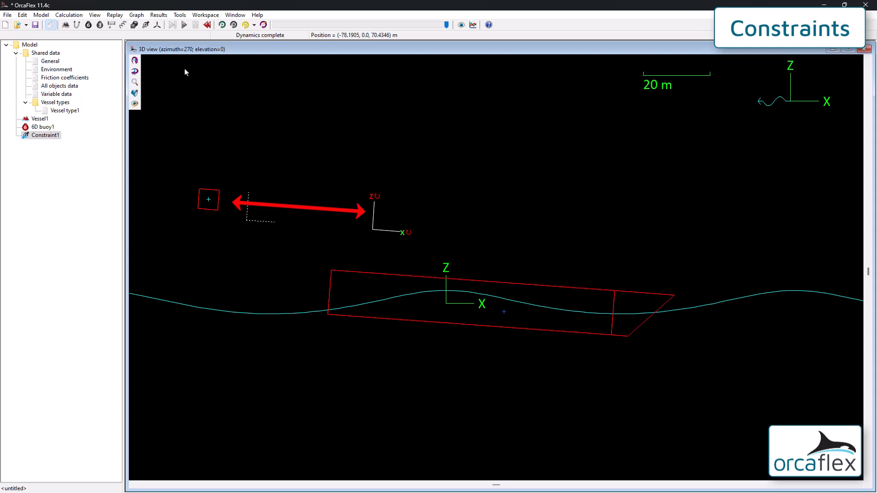
pyautogui.click(222, 25)
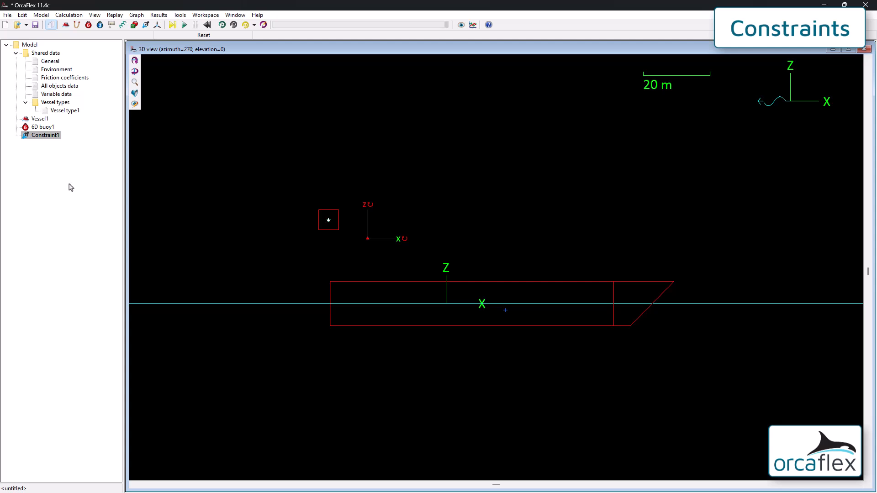
# Step: Set the translational stiffness of Constraint1 to 10 kN/m and accept the constraint data
pyautogui.doubleClick(46, 136)
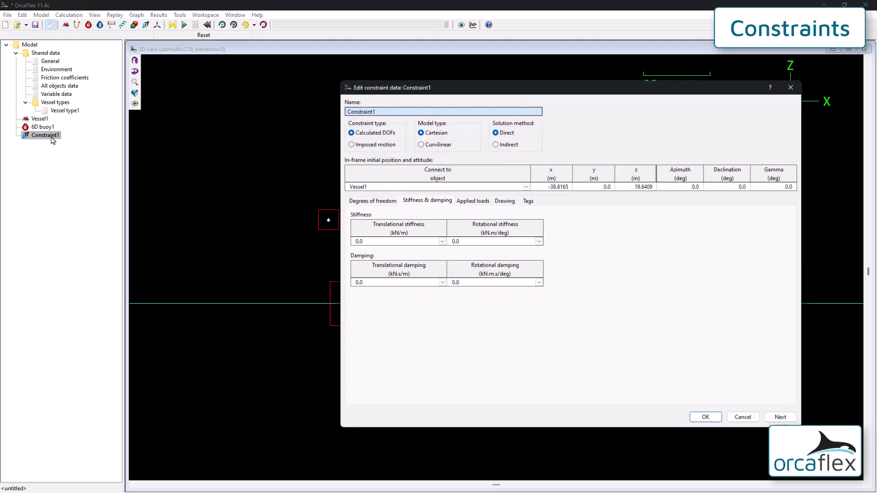
pyautogui.click(388, 242)
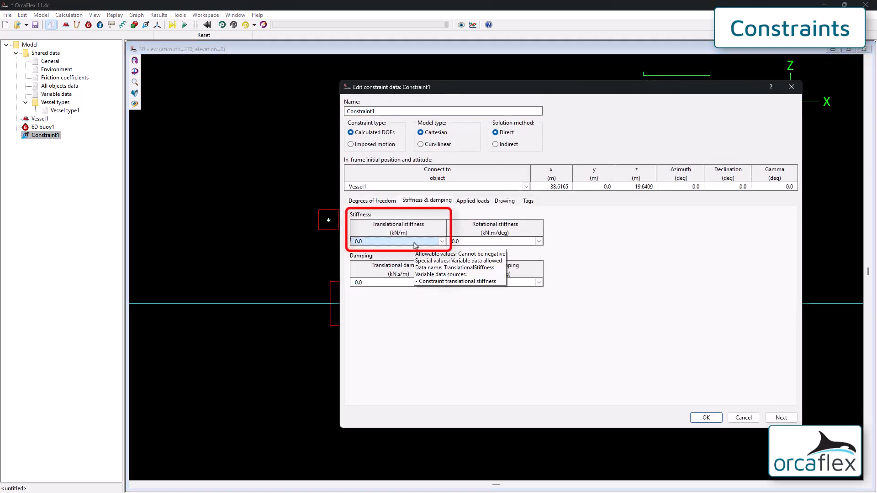
pyautogui.write('10')
pyautogui.press('Return')
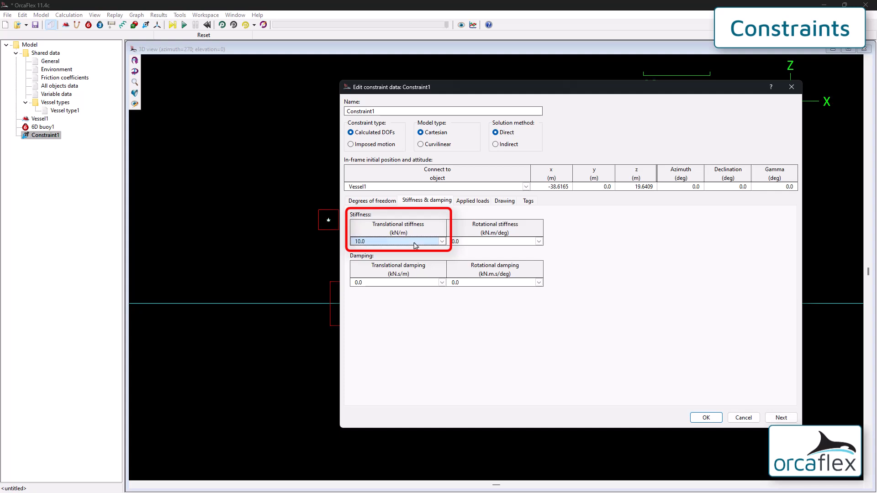
pyautogui.press('Return')
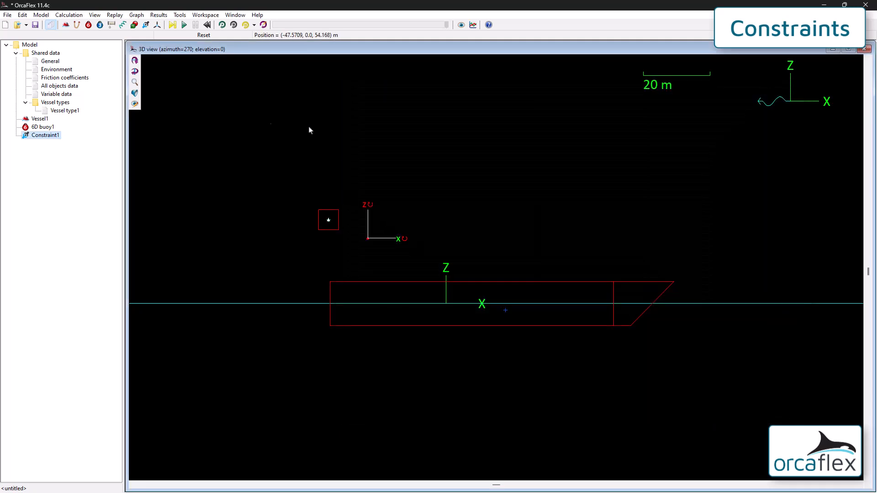
# Step: Run and replay the dynamic simulation with the added stiffness, and reset the model, discarding the simulation results
pyautogui.click(185, 26)
pyautogui.click(223, 25)
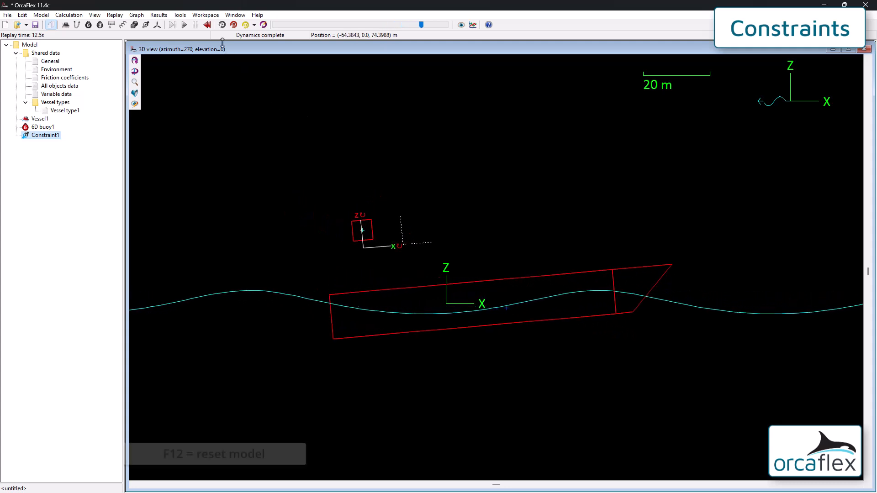
pyautogui.press('F12')
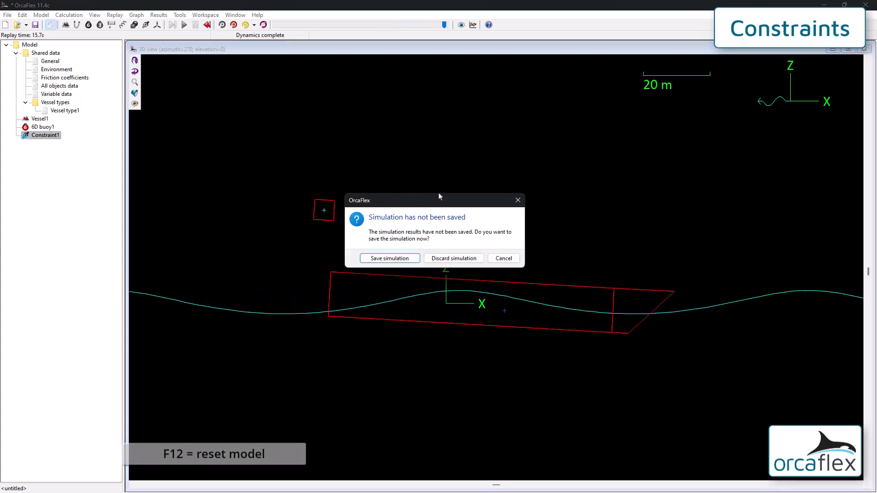
pyautogui.click(452, 258)
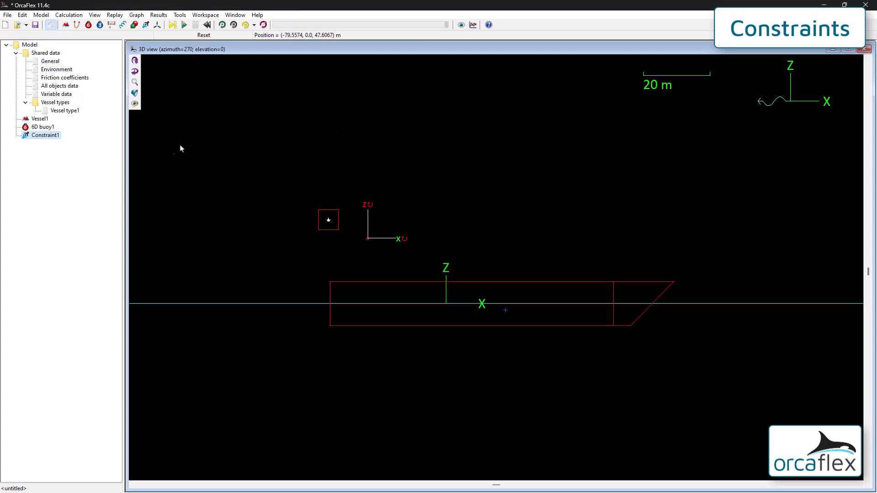
# Step: Return Constraint1's translational stiffness to 0 and accept the constraint data
pyautogui.doubleClick(44, 136)
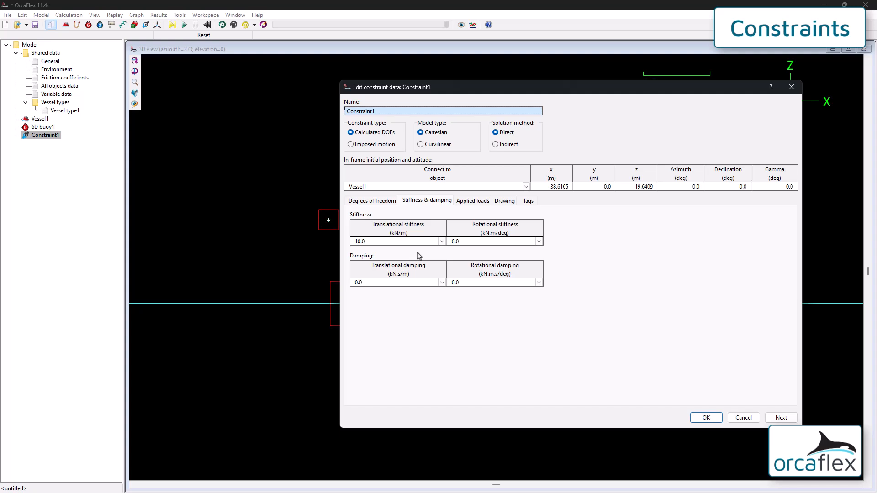
pyautogui.click(378, 243)
pyautogui.write('0')
pyautogui.press('Return')
pyautogui.press('Return')
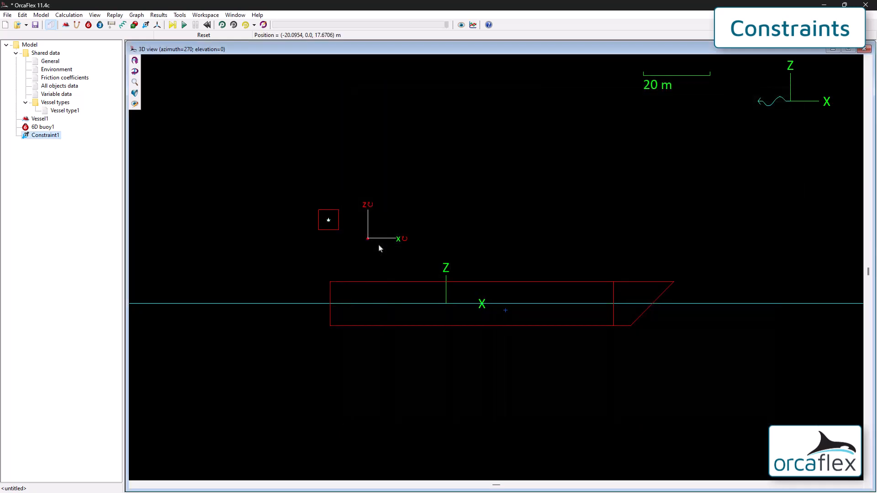
# Step: Run and replay the dynamic simulation, and plot a time history of Constraint1's x over the whole simulation
pyautogui.press('F10')
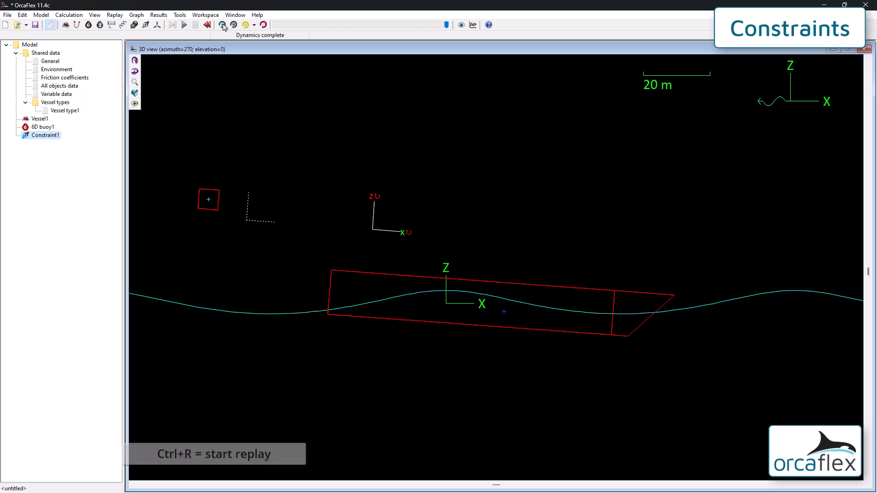
pyautogui.hotkey('ctrl', 'r')
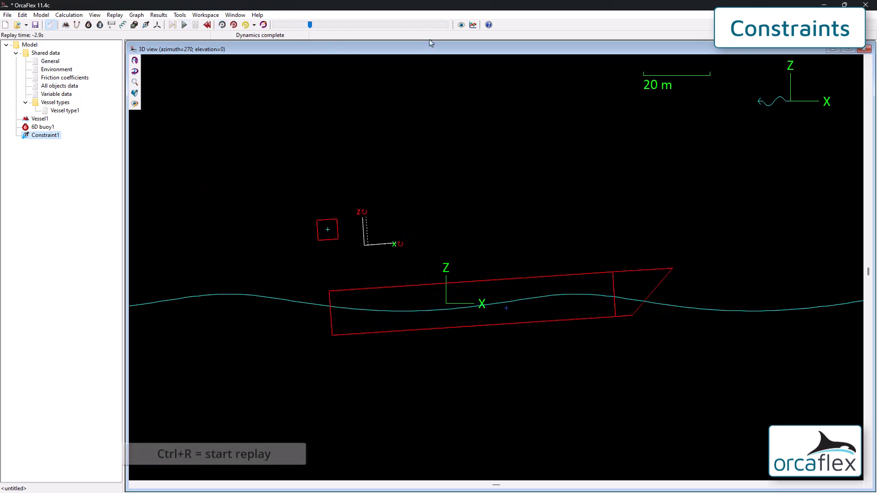
pyautogui.press('F5')
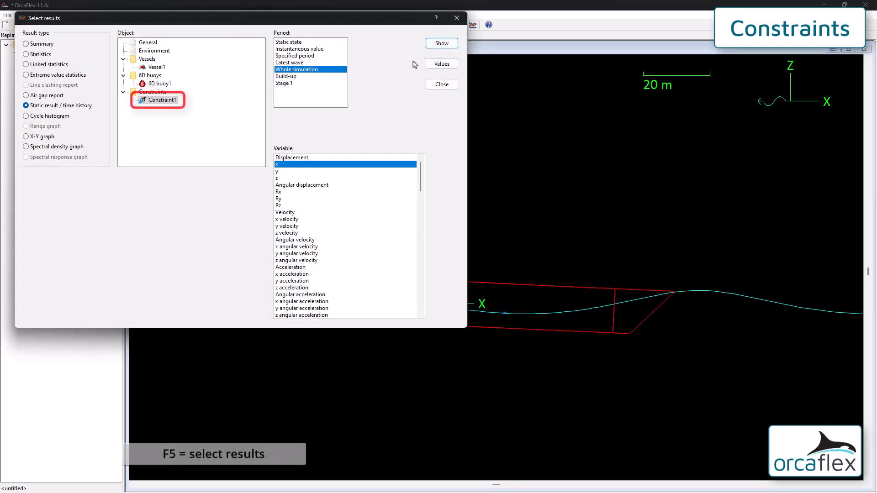
pyautogui.click(442, 43)
pyautogui.click(442, 84)
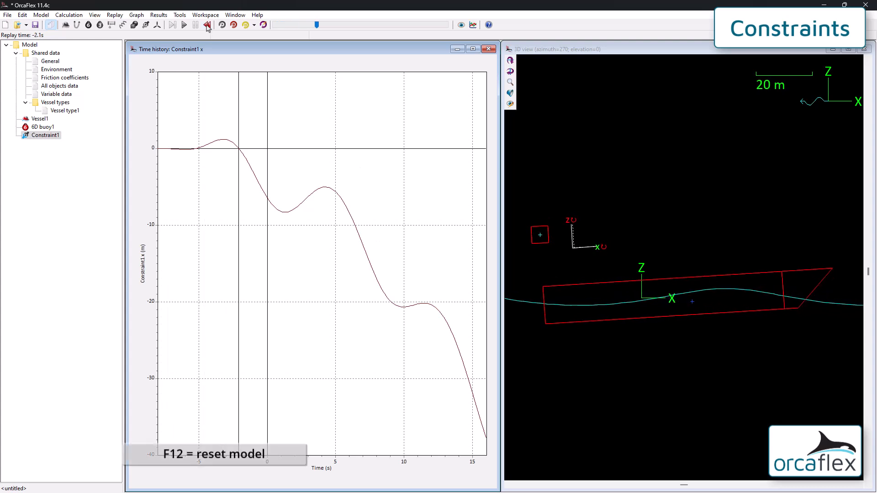
# Step: Reset the model, discarding the results, and add one variable data source with 4 rows for Constraint1's translational stiffness
pyautogui.press('F12')
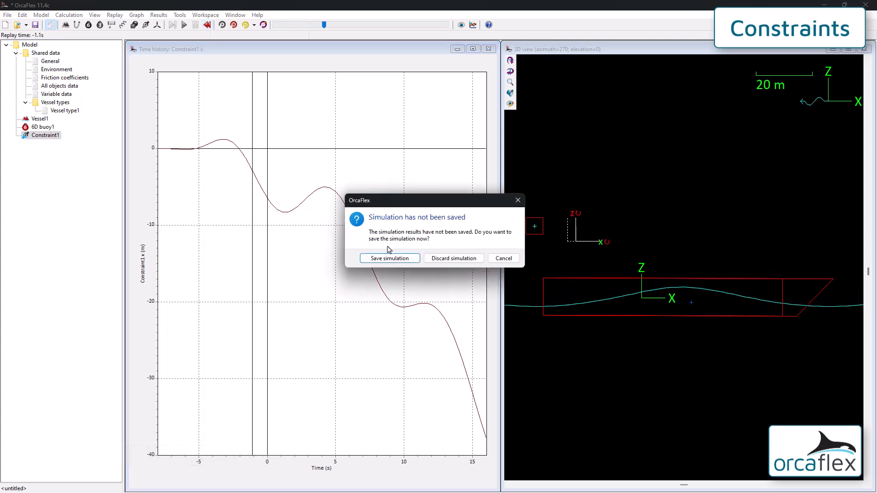
pyautogui.click(440, 259)
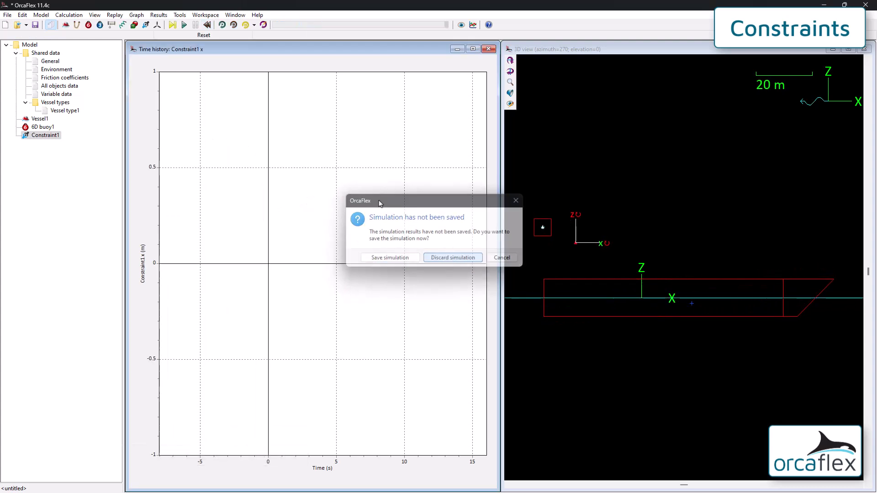
pyautogui.doubleClick(51, 135)
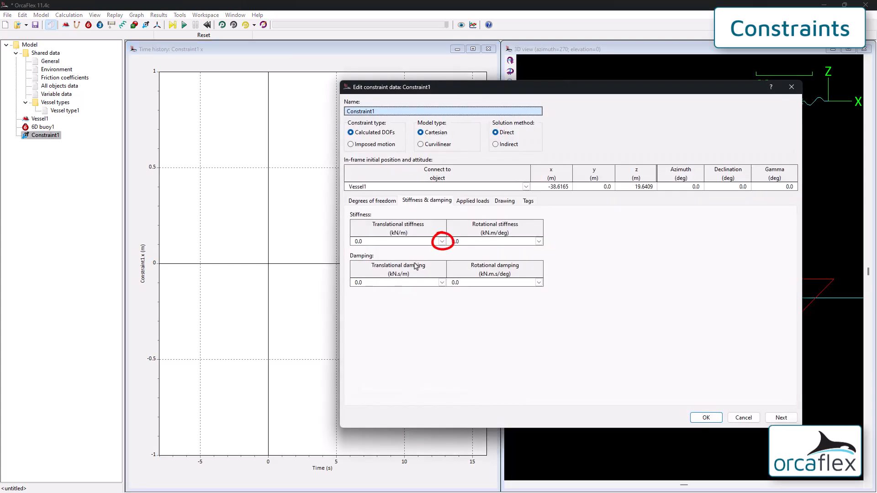
pyautogui.click(442, 242)
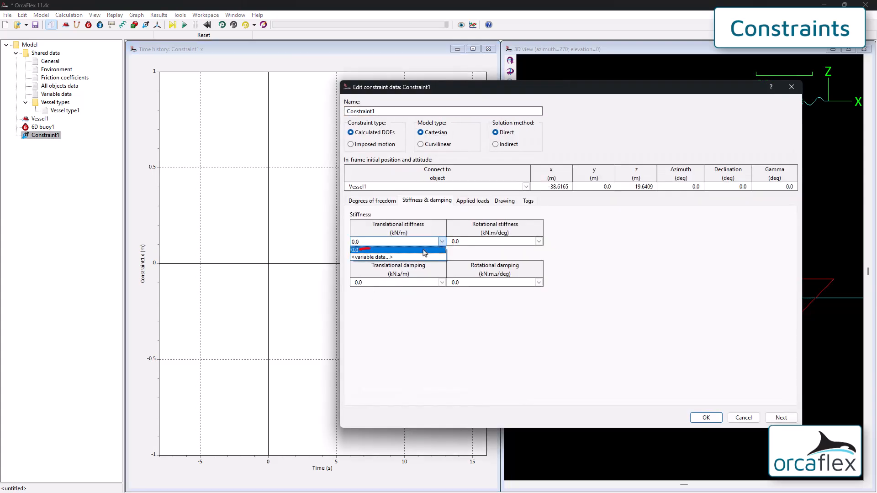
pyautogui.click(399, 258)
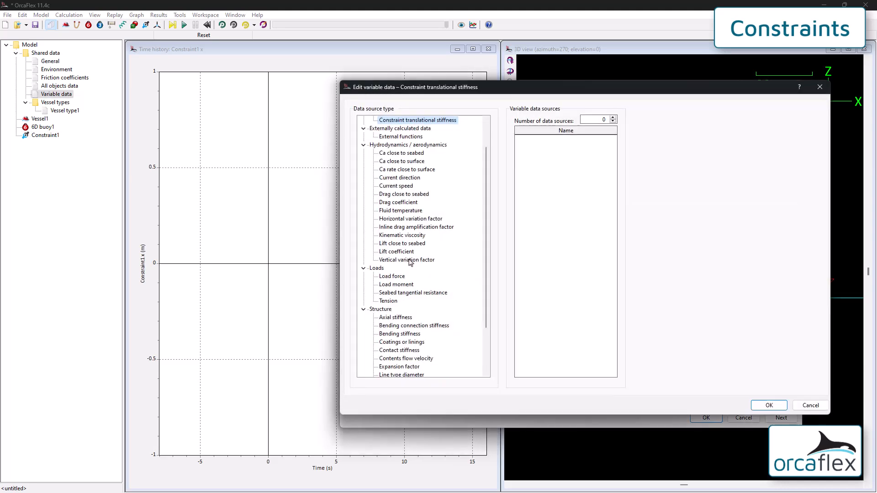
pyautogui.click(613, 118)
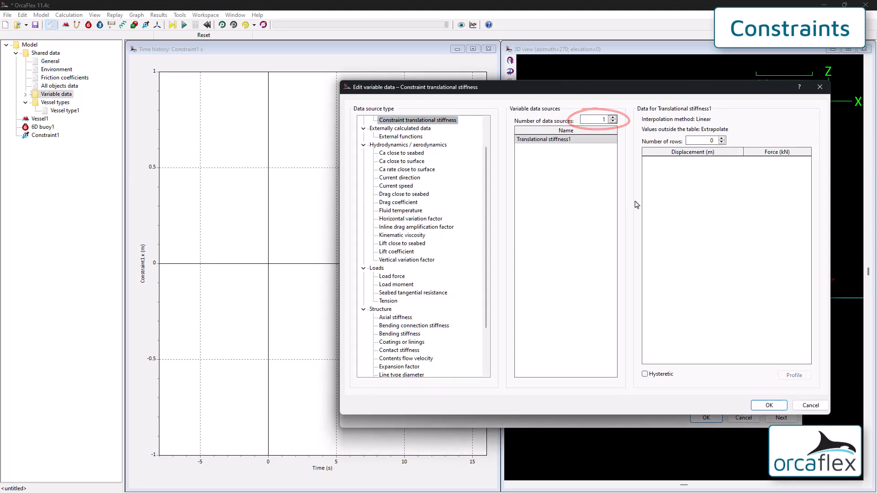
pyautogui.click(701, 141)
pyautogui.write('4')
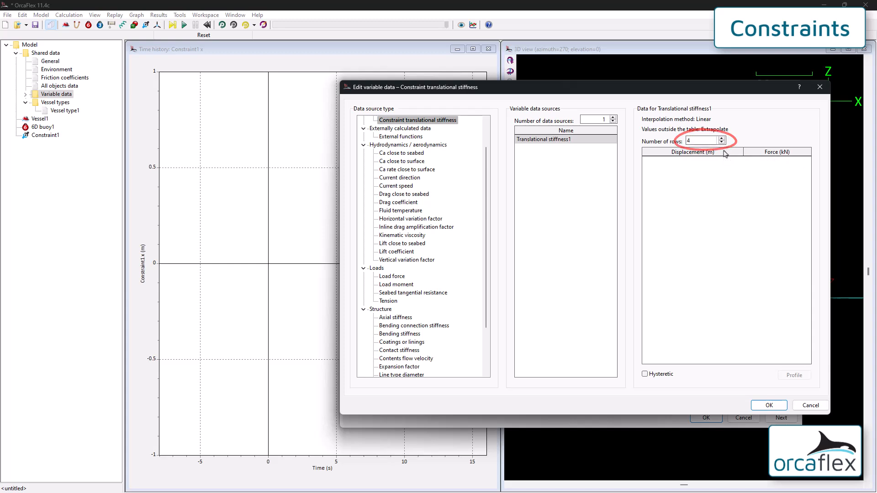
pyautogui.press('Return')
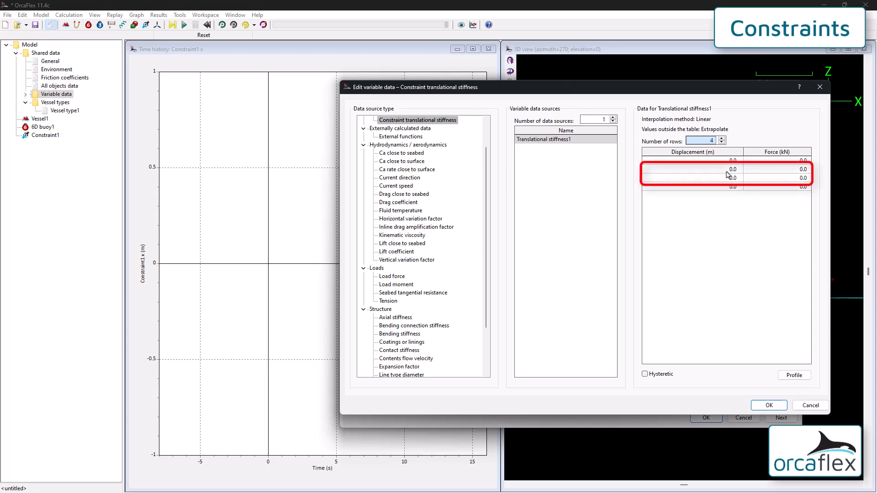
# Step: Enter displacements of 10 m and -10 m in the second and third rows of the stiffness table
pyautogui.click(729, 170)
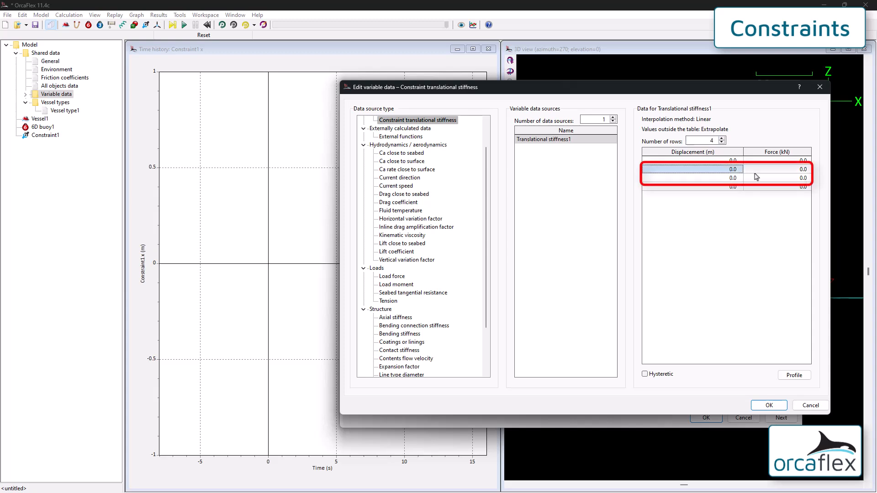
pyautogui.write('10')
pyautogui.press('Return')
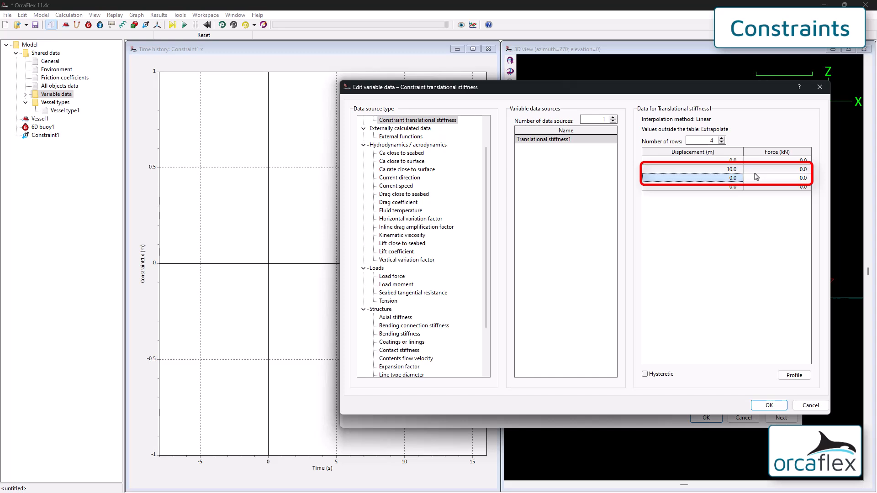
pyautogui.write('-10')
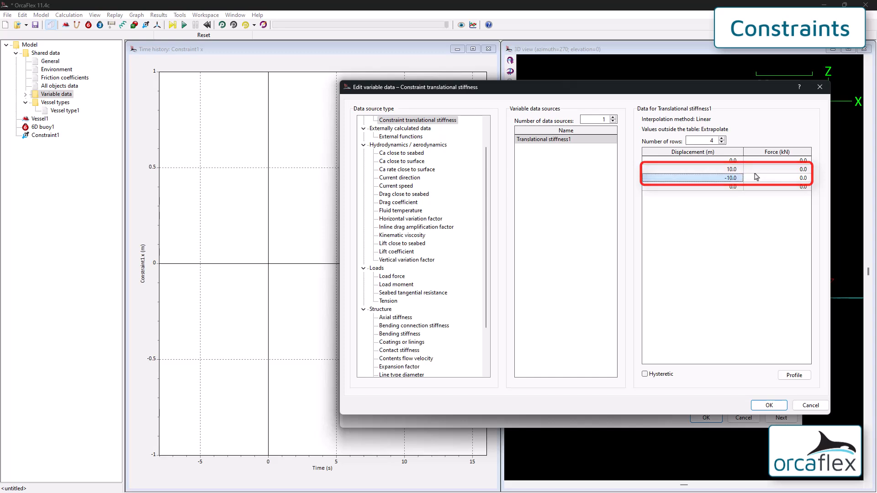
pyautogui.click(647, 222)
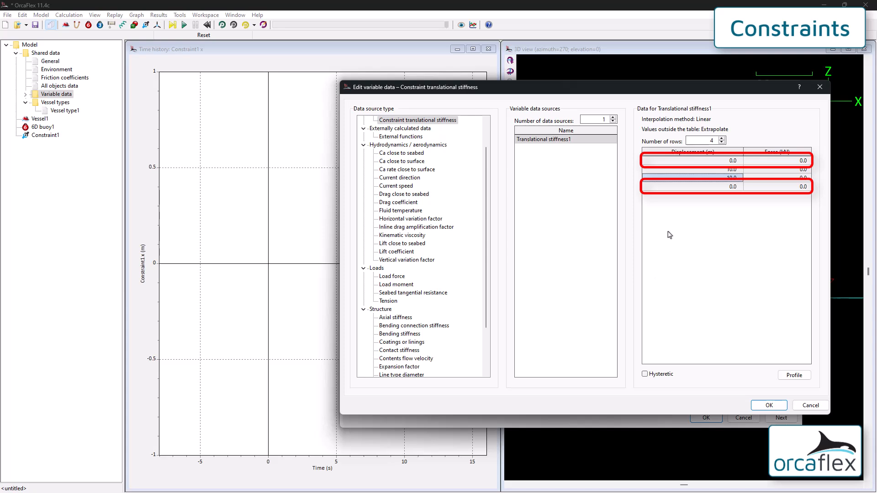
# Step: Enter 10.1 m with 10e3 kN in the first row and -10.1 m with -10e3 kN in the last row
pyautogui.click(720, 162)
pyautogui.write('10.')
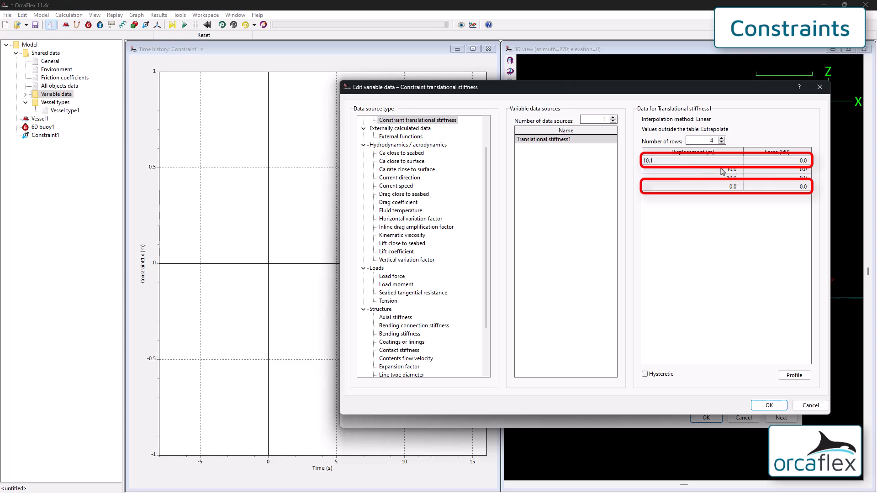
pyautogui.press('Return')
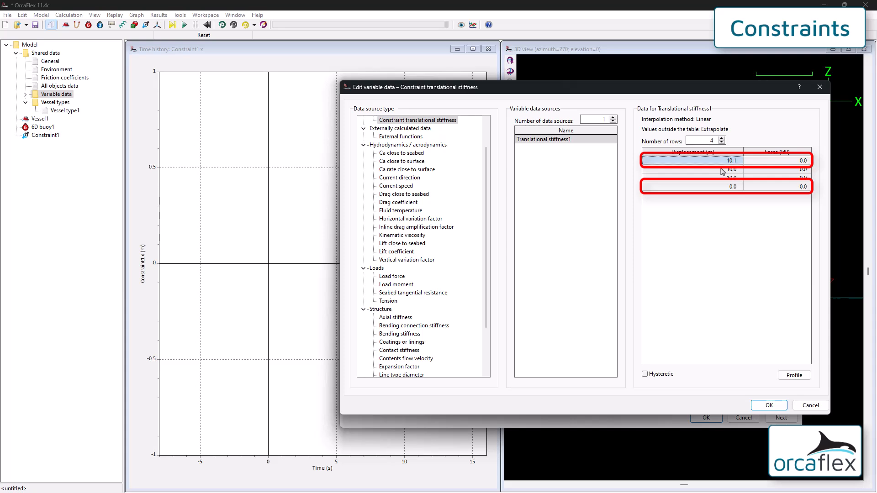
pyautogui.press('Tab')
pyautogui.write('10')
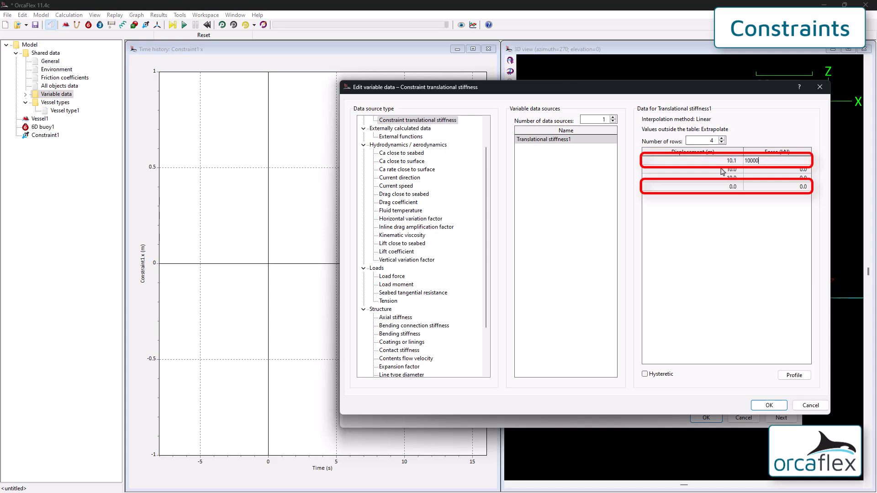
pyautogui.press('Return')
pyautogui.write('-10.1')
pyautogui.press('Tab')
pyautogui.write('-10e3')
pyautogui.press('Return')
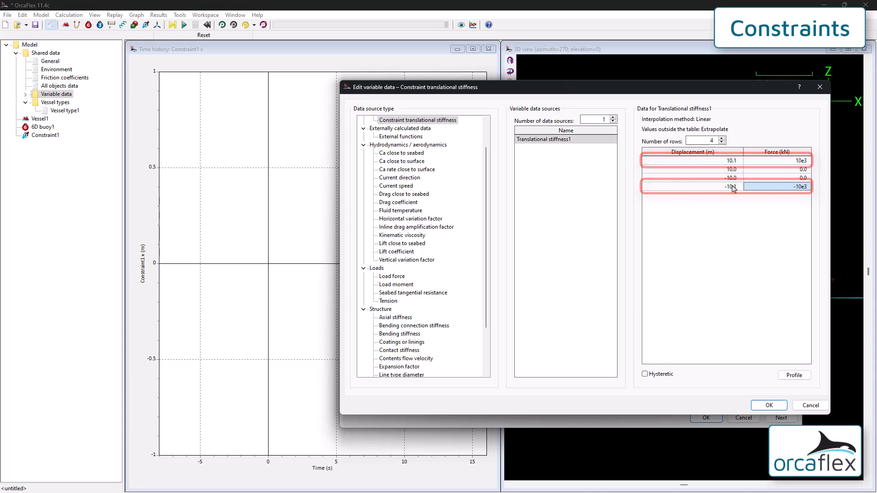
# Step: View the force-displacement profile, and assign Translational stiffness1 as Constraint1's translational stiffness
pyautogui.click(796, 374)
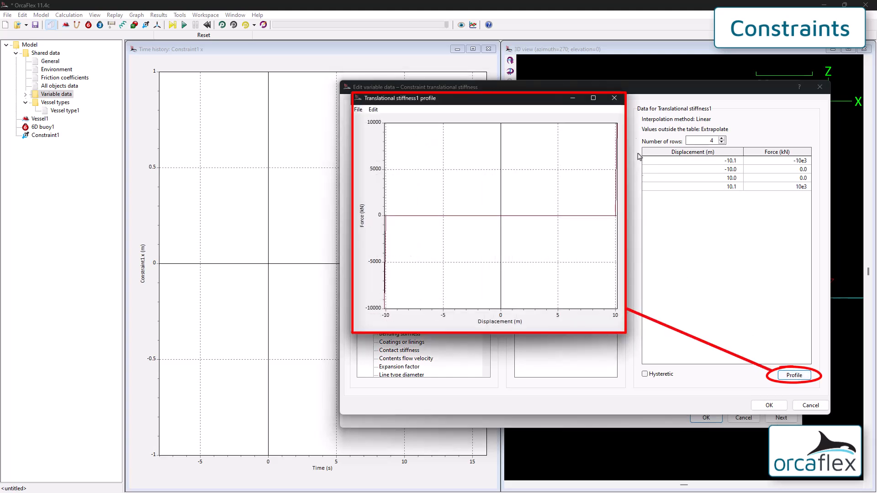
pyautogui.click(615, 98)
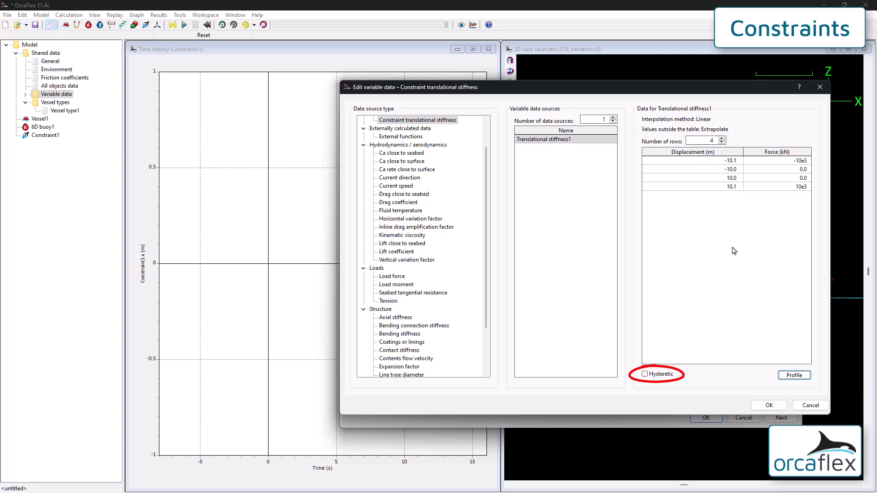
pyautogui.click(770, 406)
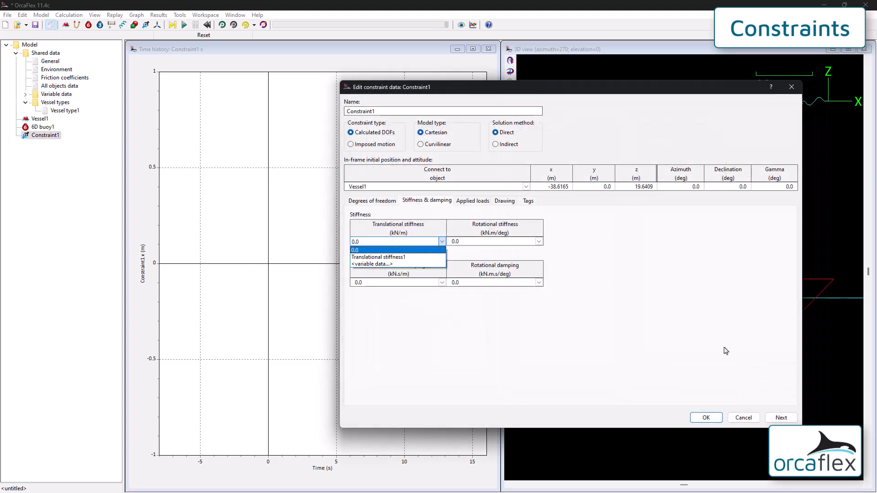
pyautogui.click(411, 257)
pyautogui.click(714, 419)
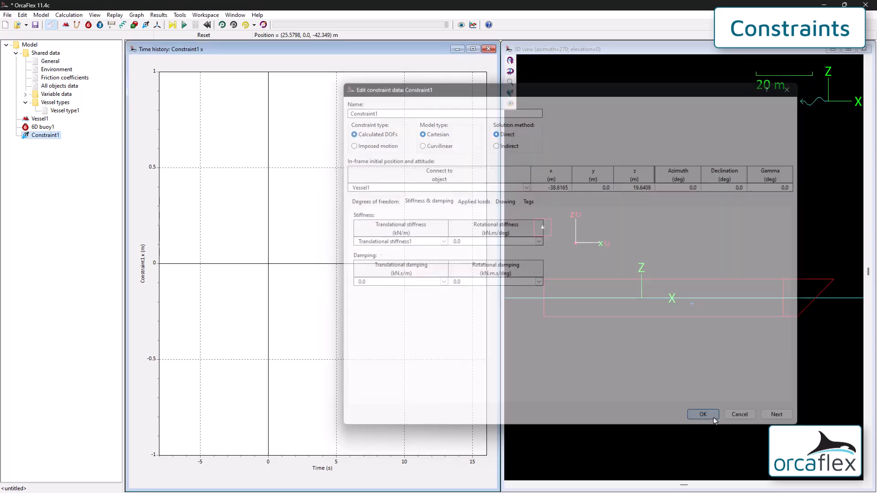
# Step: Run the dynamic simulation with the variable translational stiffness and replay the buoy's motion
pyautogui.click(185, 25)
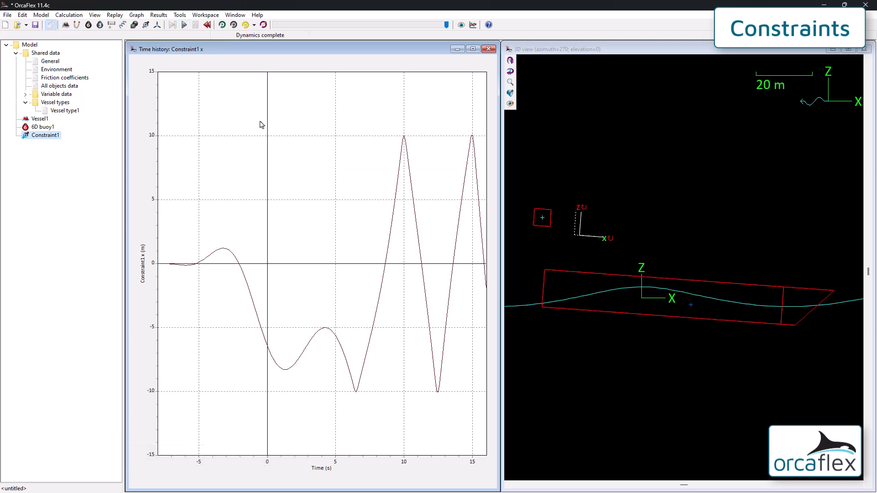
pyautogui.click(222, 25)
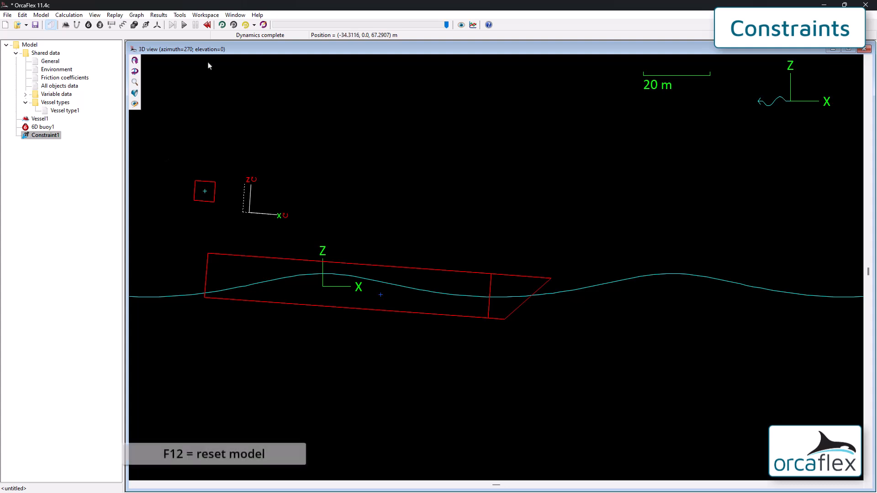
# Step: Reset the model, discarding the simulation, and switch Constraint1 to imposed motion with an internal time history data source
pyautogui.press('F12')
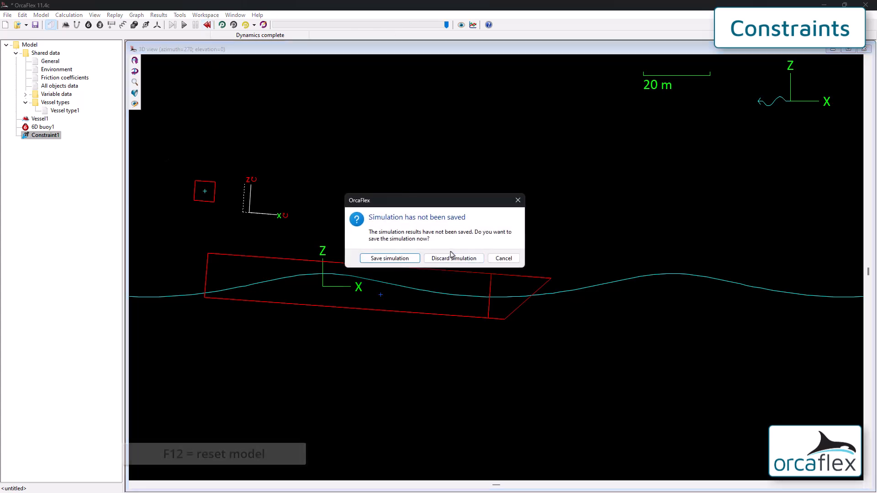
pyautogui.click(466, 258)
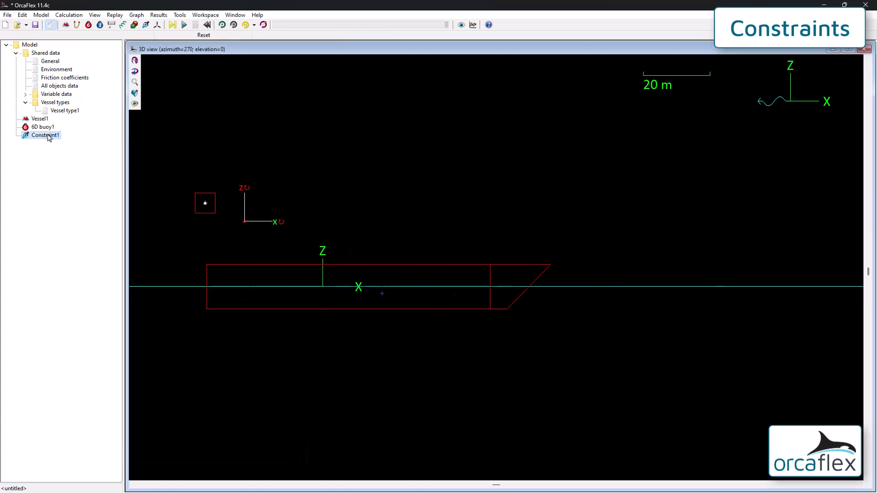
pyautogui.doubleClick(60, 136)
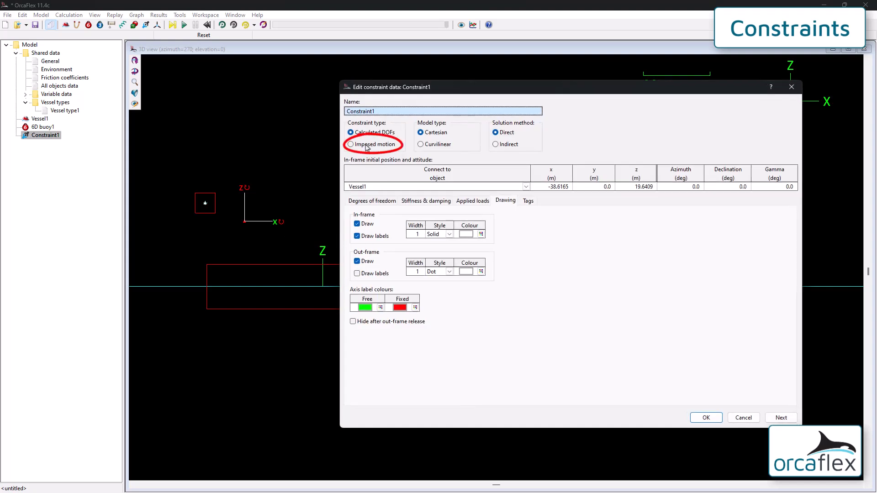
pyautogui.click(365, 146)
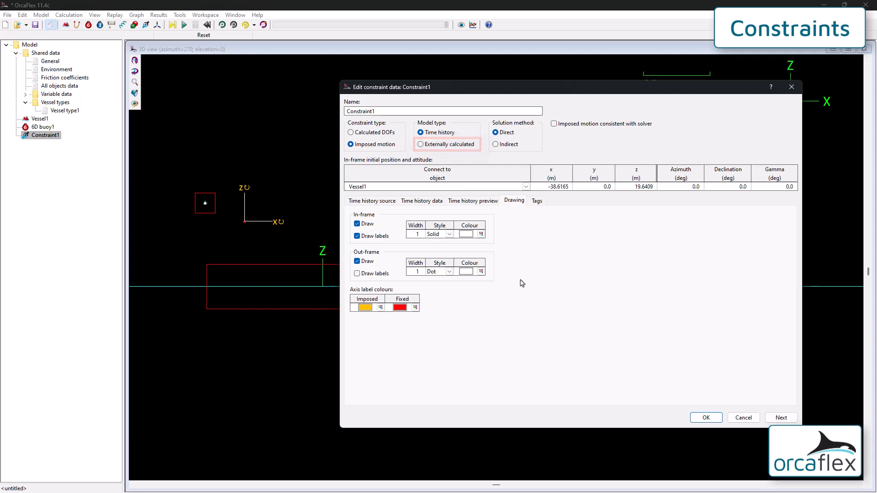
pyautogui.click(380, 201)
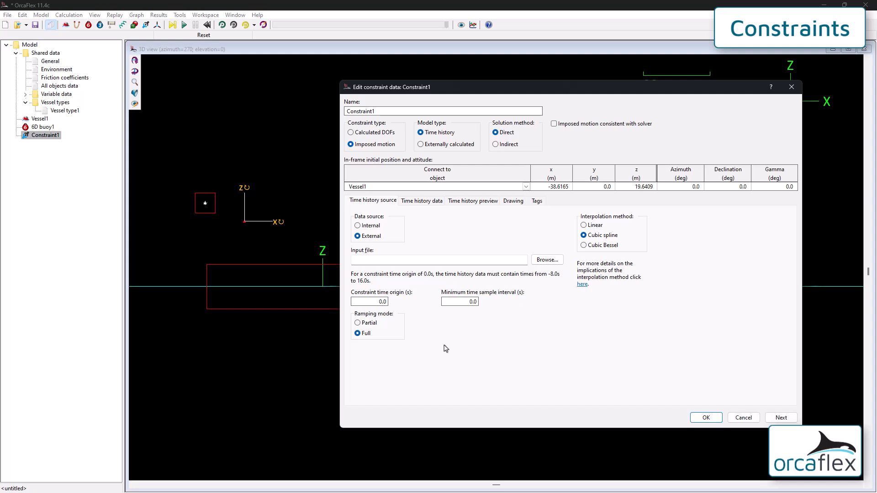
pyautogui.click(368, 226)
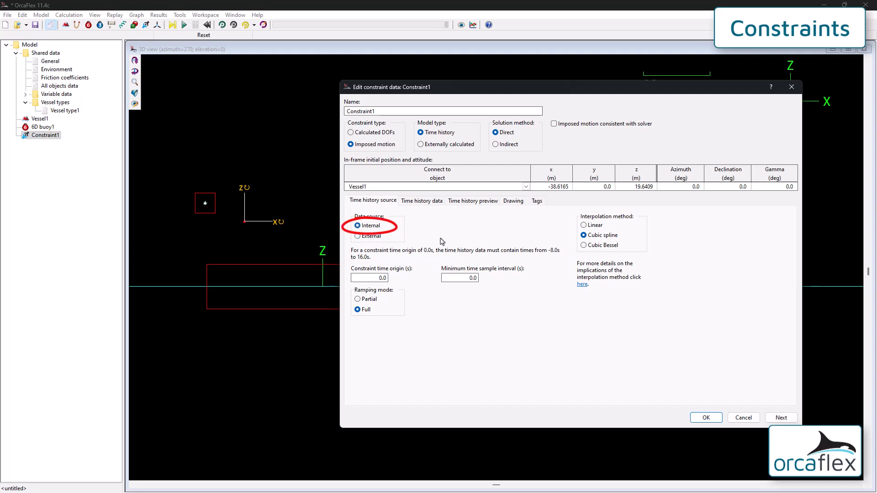
# Step: Create two rows of time history data for Constraint1 and set the second row's time to 10 s
pyautogui.click(420, 202)
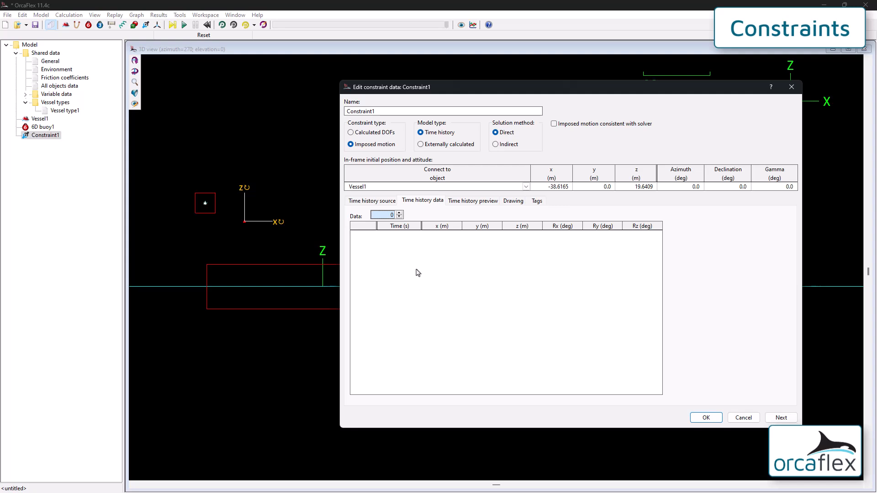
pyautogui.click(399, 212)
pyautogui.click(399, 213)
pyautogui.click(413, 245)
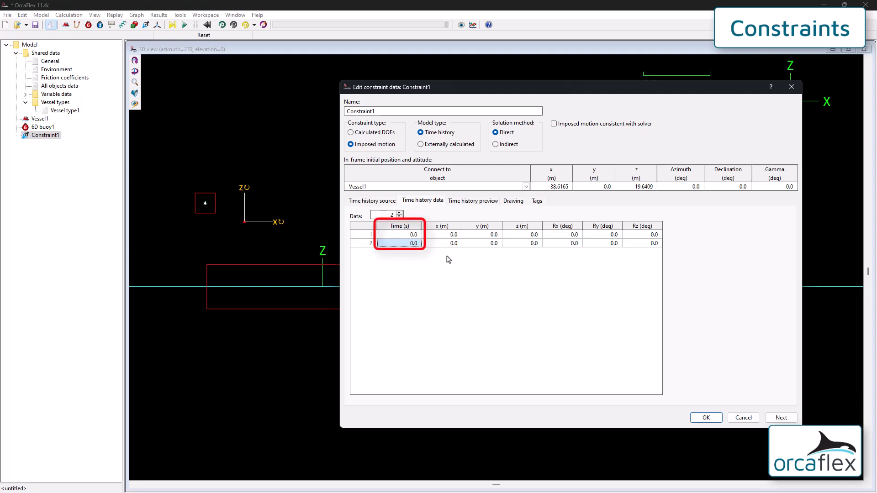
pyautogui.write('10')
pyautogui.press('Return')
# Step: Accept the constraint data and try to run the dynamic simulation with the two-row time history
pyautogui.click(707, 418)
pyautogui.press('F10')
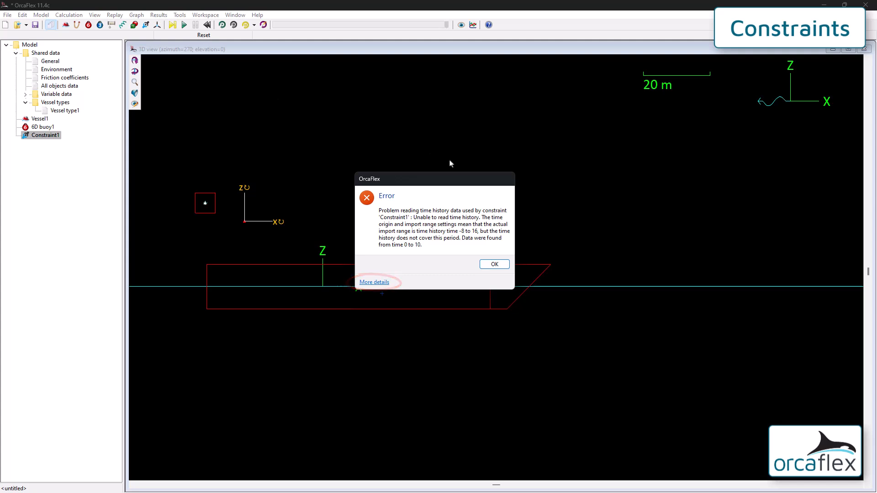
pyautogui.click(495, 265)
# Step: Add a third time history row to Constraint1 and set the row times to -8, 0 and 16 s
pyautogui.doubleClick(46, 136)
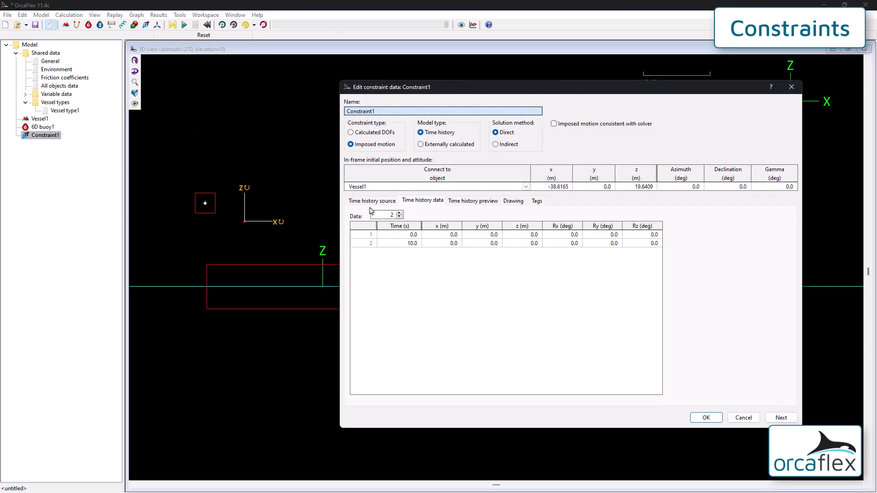
pyautogui.click(399, 213)
pyautogui.click(413, 236)
pyautogui.write('-8')
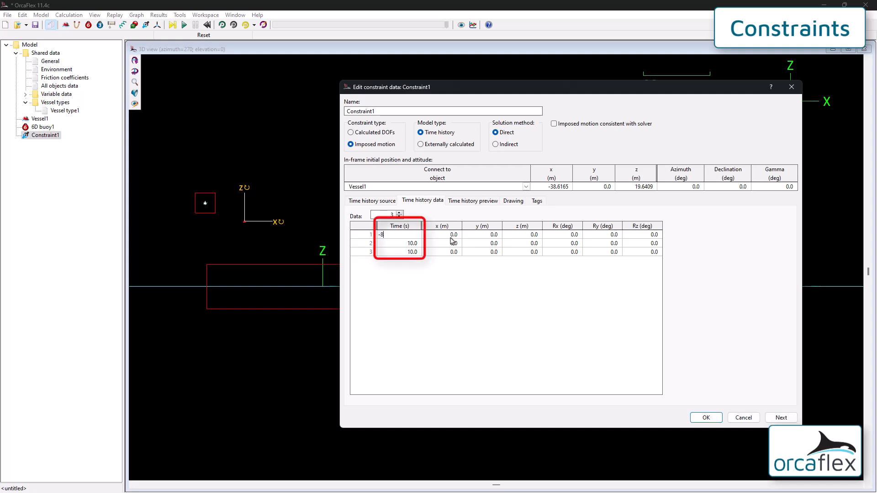
pyautogui.press('Return')
pyautogui.write('0')
pyautogui.press('Return')
pyautogui.write('16')
pyautogui.press('Return')
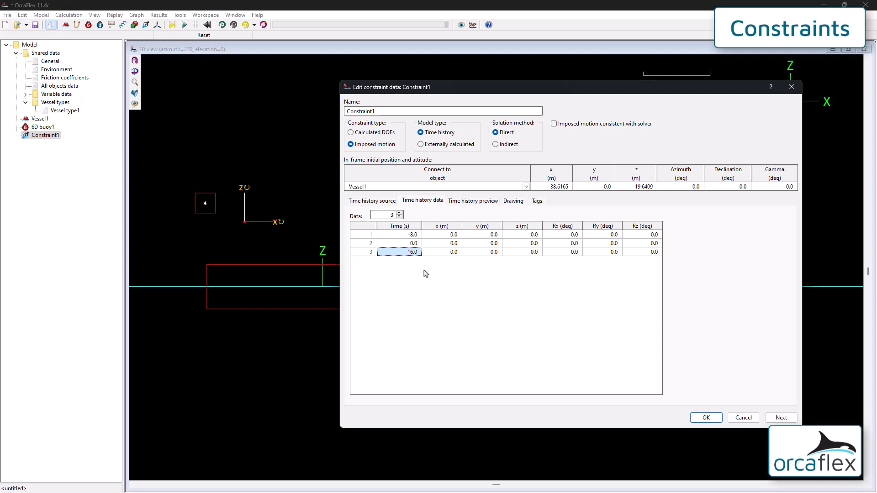
# Step: Set the x displacement at 16 s to 50 m and preview the imposed time history
pyautogui.click(445, 253)
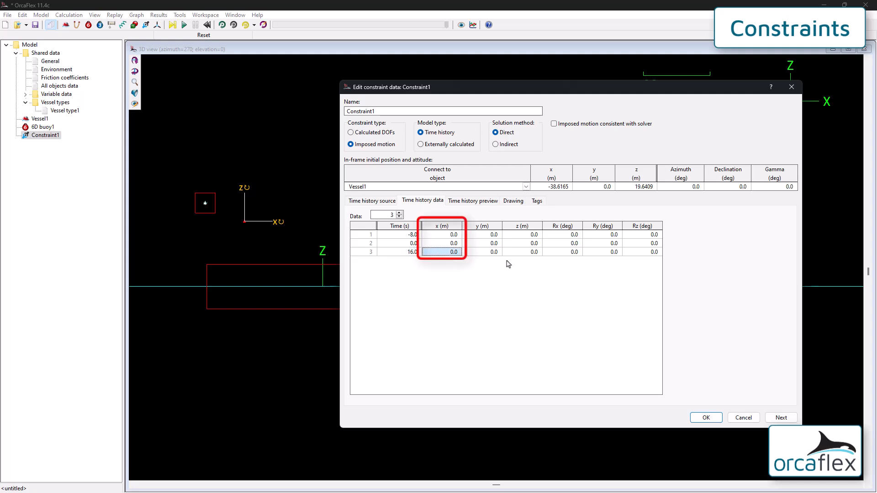
pyautogui.write('50')
pyautogui.press('Return')
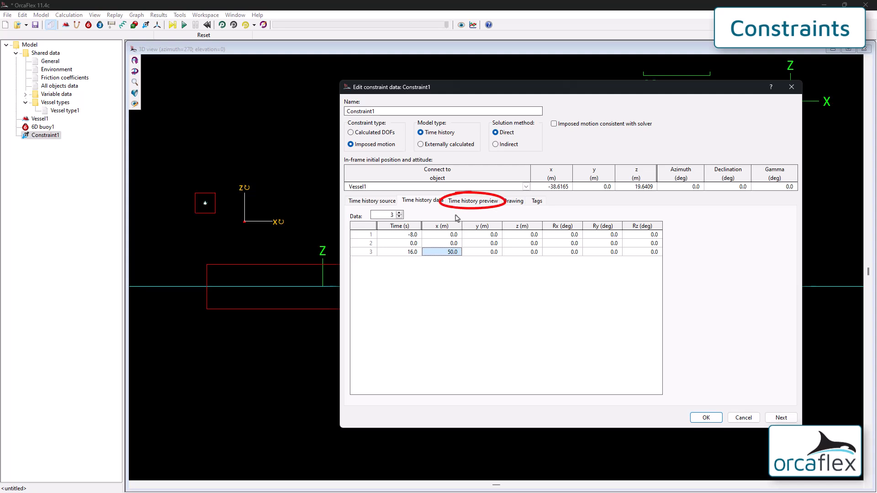
pyautogui.click(464, 204)
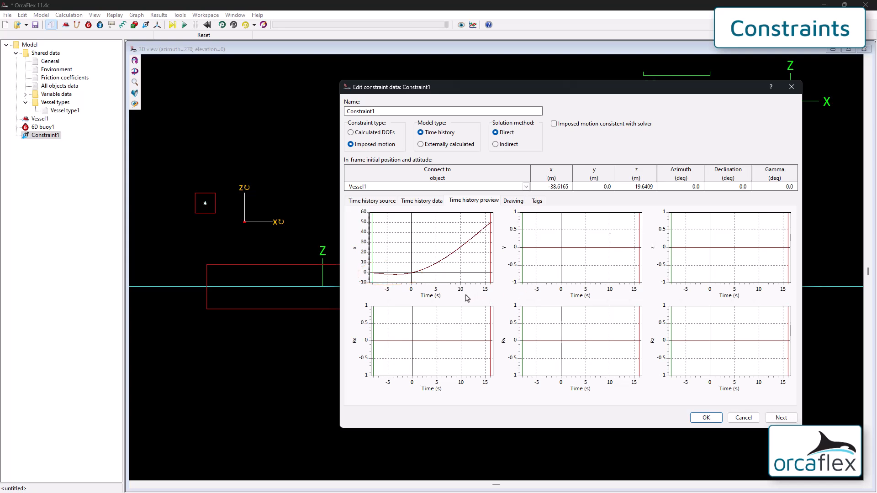
# Step: Change the time history interpolation method to Linear and preview the resulting motion curves
pyautogui.click(366, 201)
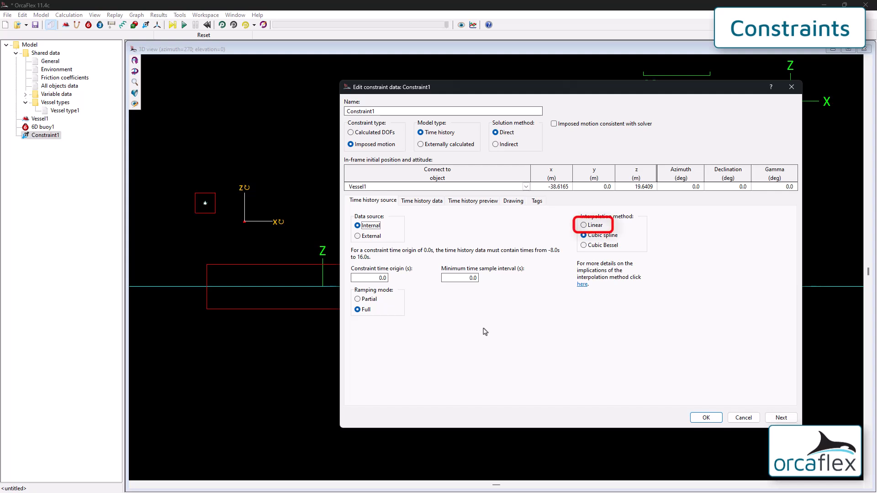
pyautogui.click(585, 226)
pyautogui.click(471, 202)
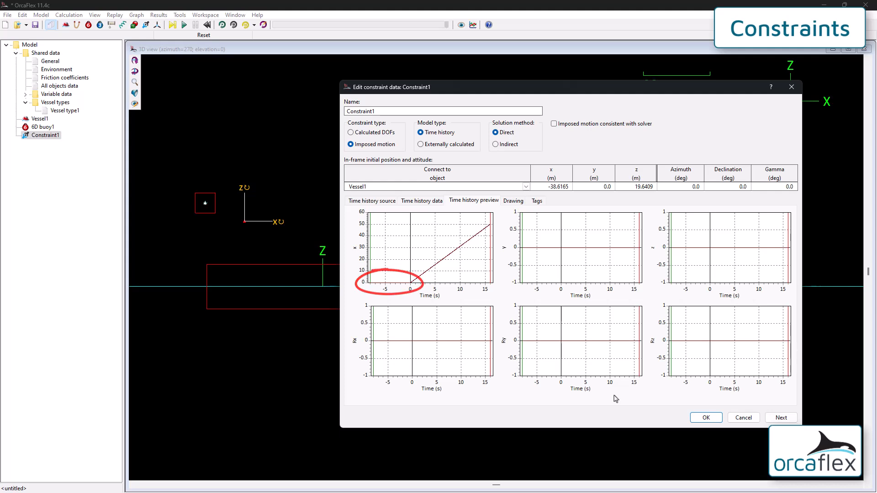
# Step: Accept the constraint data, run the dynamic simulation with the imposed x motion and replay it
pyautogui.click(706, 417)
pyautogui.press('F10')
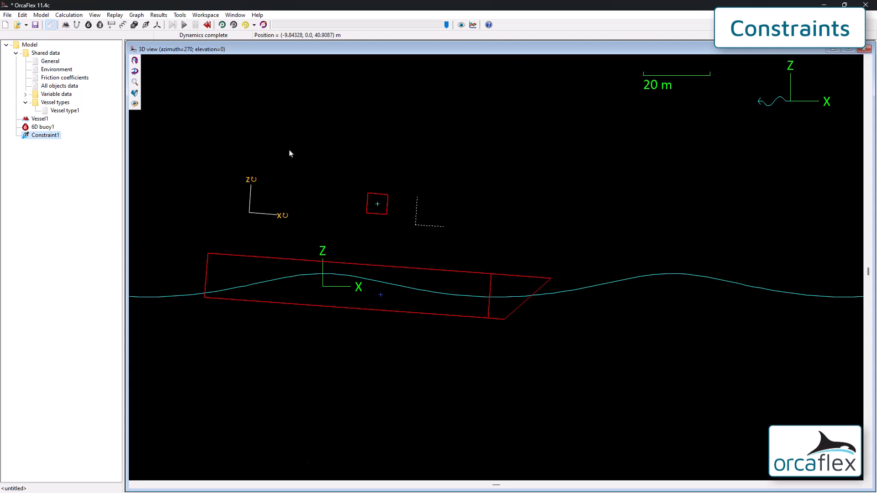
pyautogui.click(223, 25)
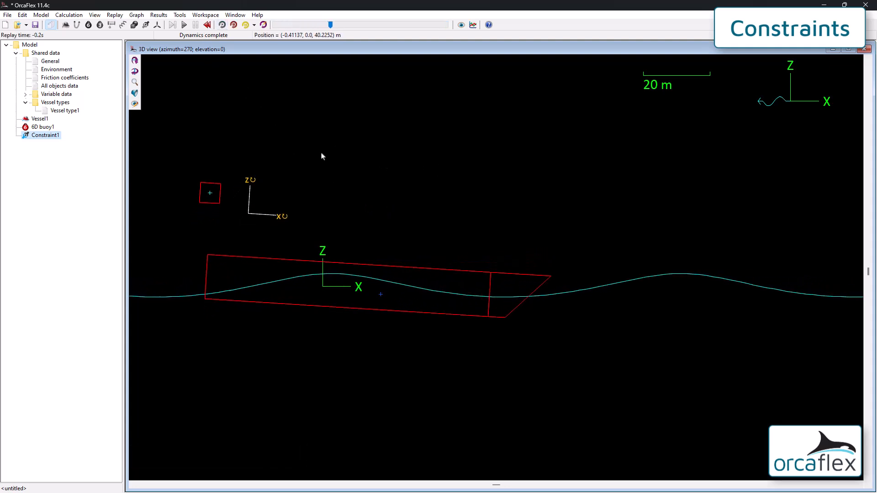
# Step: Plot Constraint1's x displacement as a time history over the whole simulation, and return to the 3D view
pyautogui.click(473, 24)
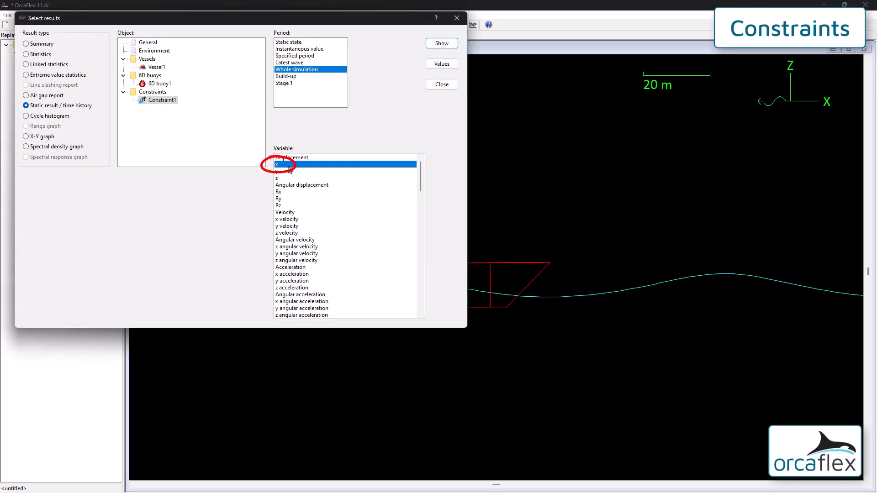
pyautogui.click(441, 43)
pyautogui.click(442, 85)
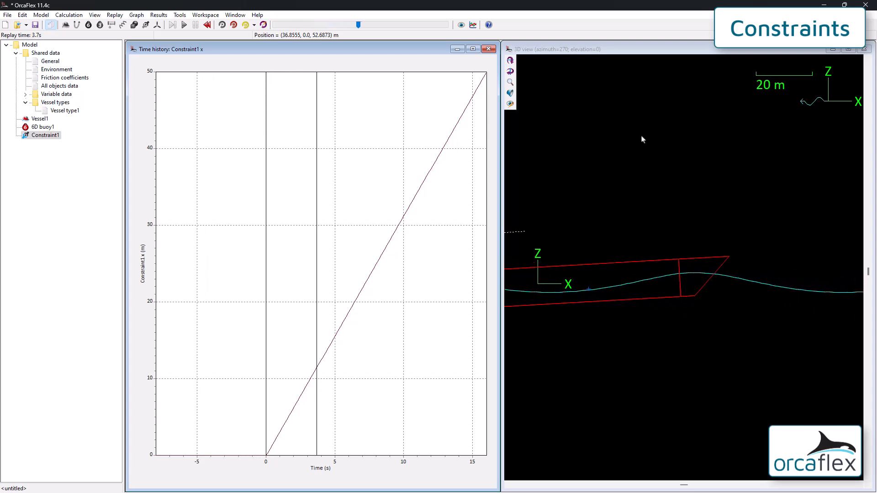
pyautogui.click(574, 196)
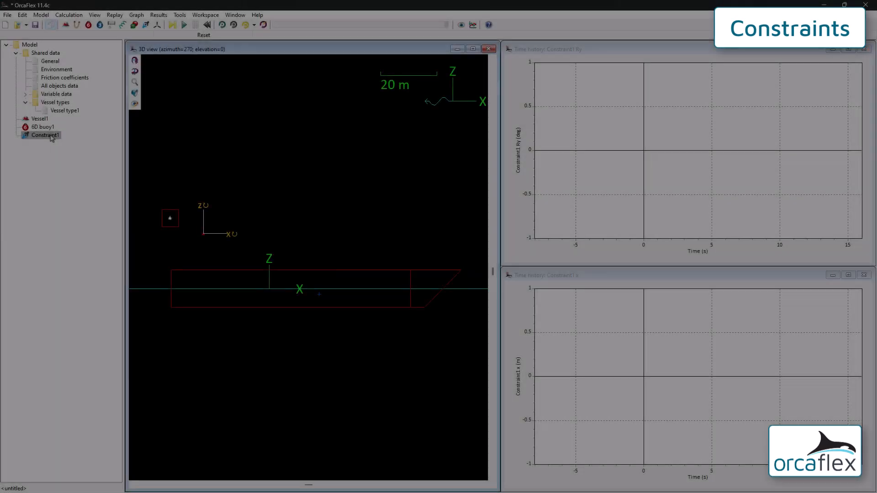
# Step: Insert a row before Constraint1's 16 s entry in the time history and set x to 50 m at 8 s
pyautogui.doubleClick(45, 135)
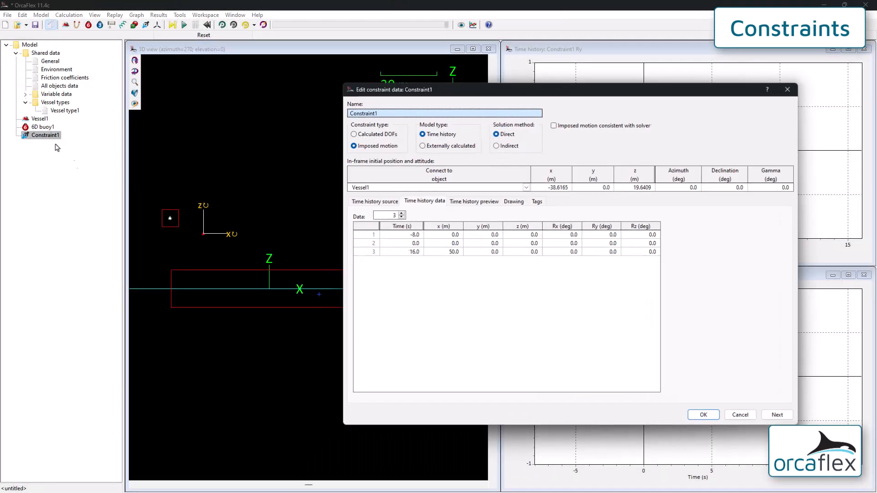
pyautogui.click(411, 254)
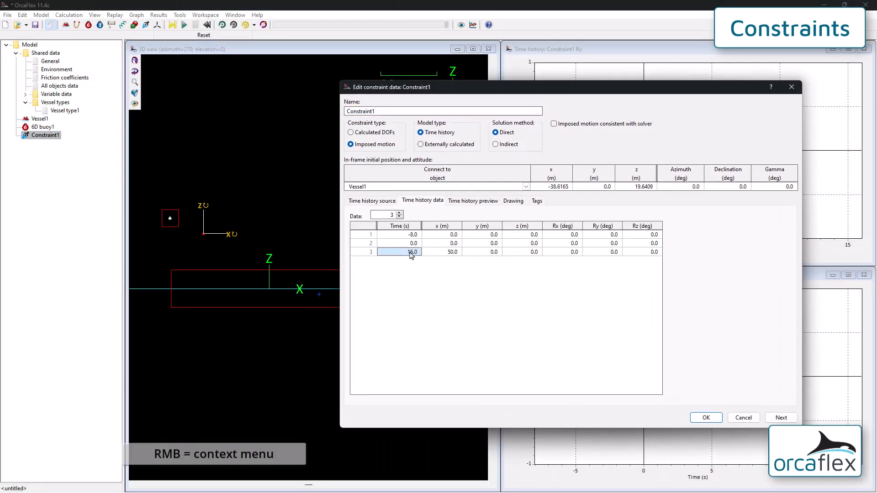
pyautogui.rightClick(413, 254)
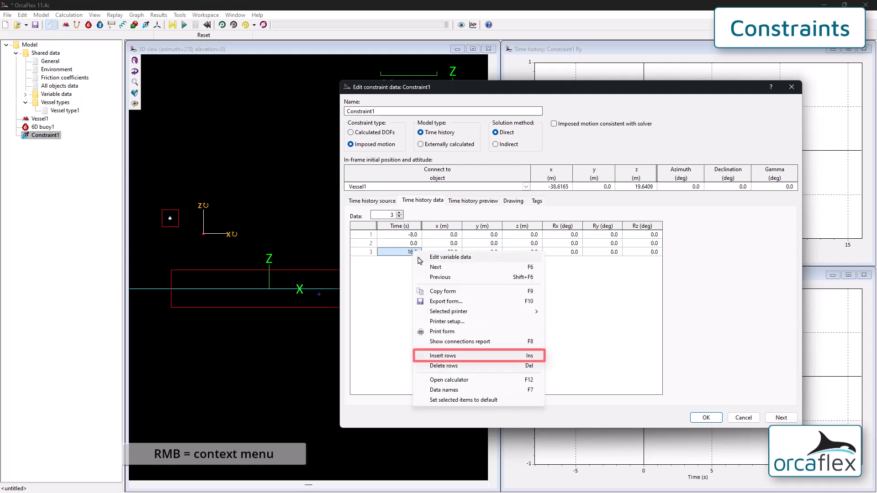
pyautogui.click(445, 356)
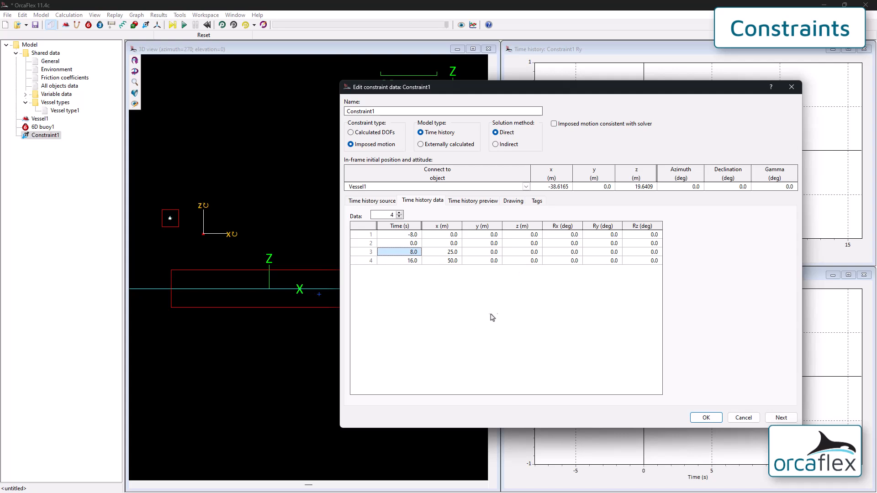
pyautogui.click(454, 253)
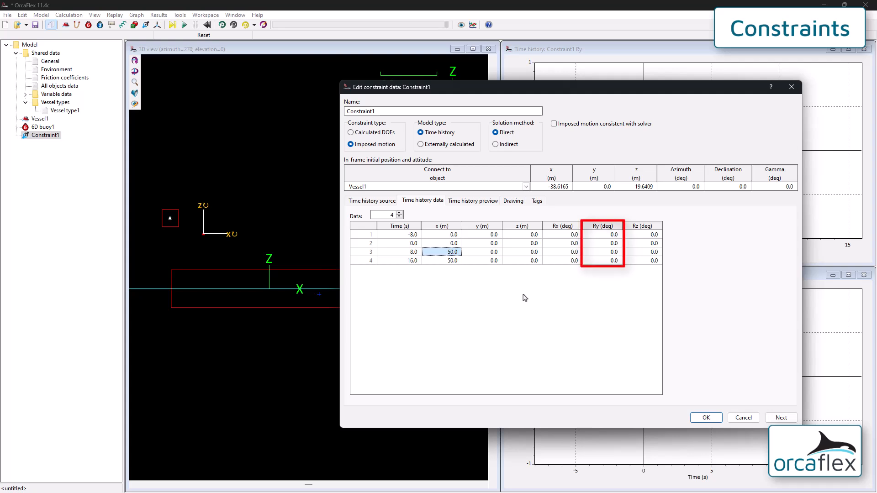
# Step: Set Ry to about 180 degrees at 16 s, and run and replay the dynamic simulation with the combined motion
pyautogui.click(609, 262)
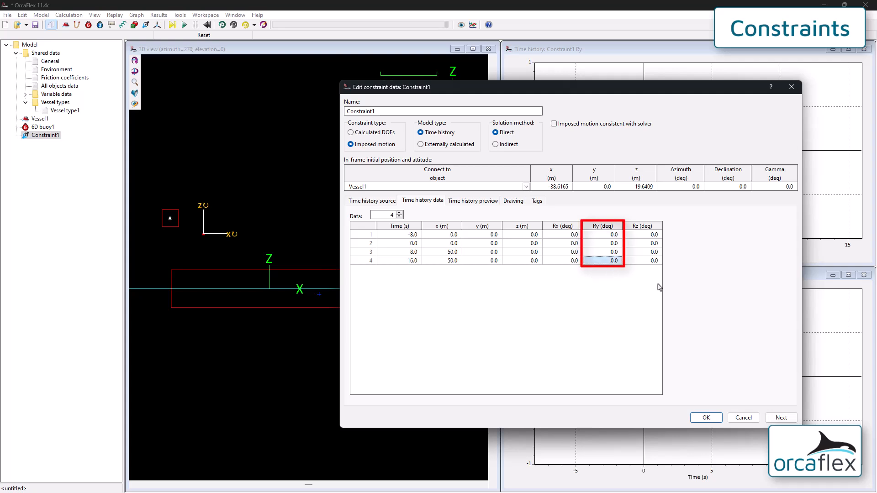
pyautogui.press('Return')
pyautogui.click(709, 419)
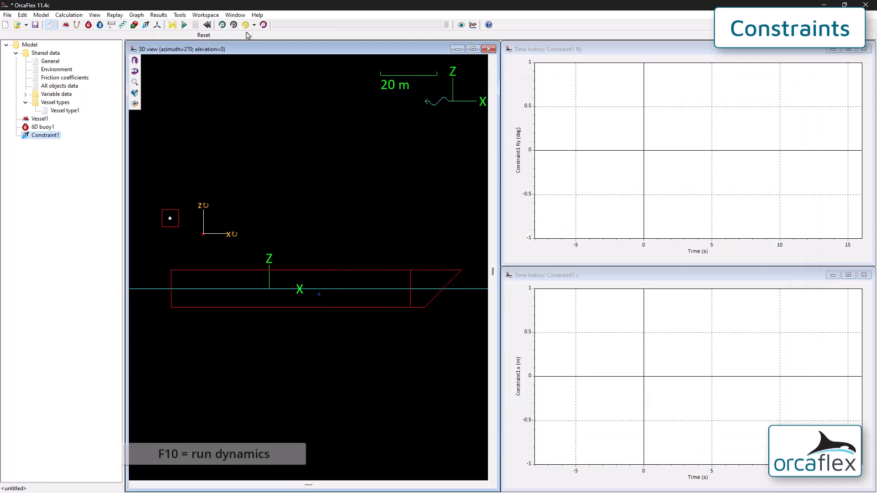
pyautogui.click(184, 25)
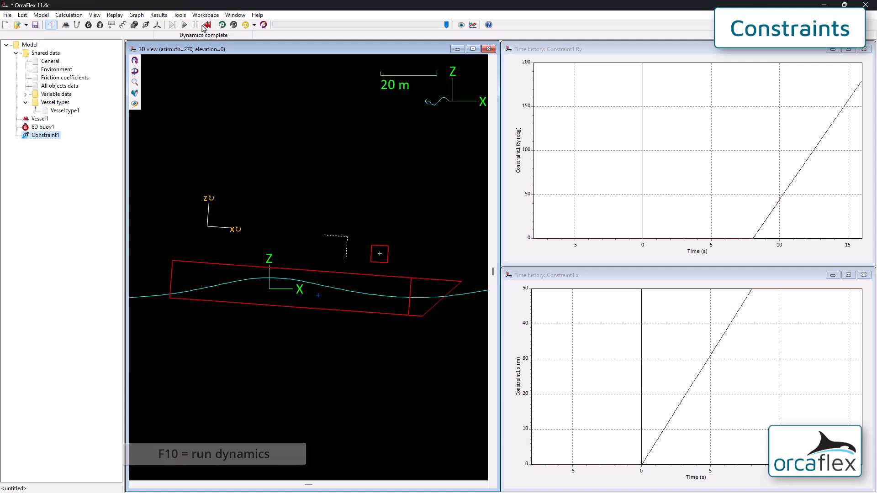
pyautogui.click(222, 25)
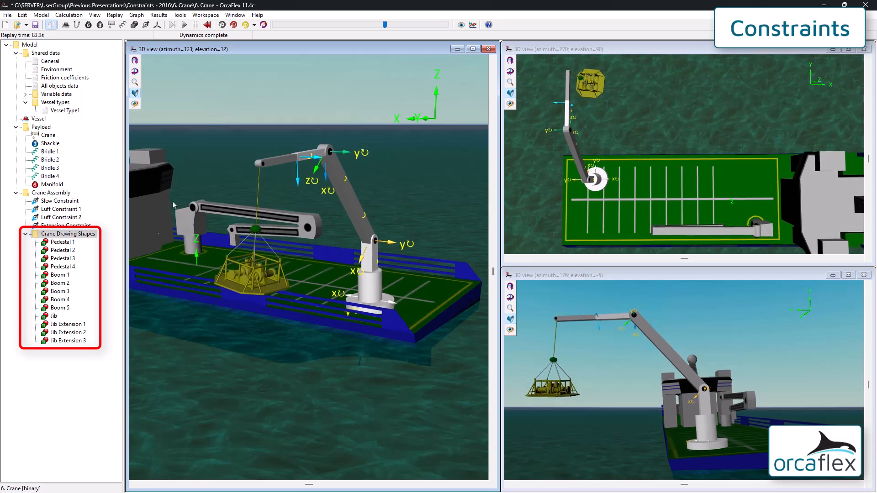
# Step: Hide the Crane Drawing Shapes group in the crane model so that only the constraints represent the crane
pyautogui.rightClick(74, 233)
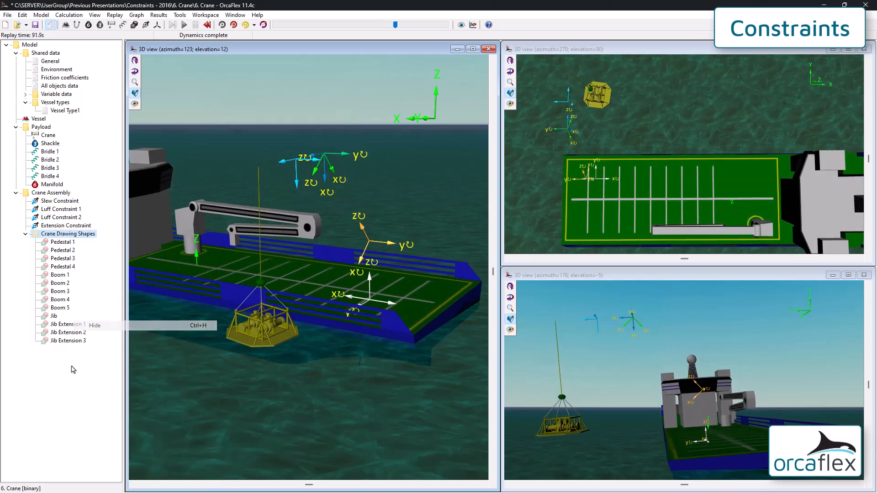
pyautogui.click(98, 327)
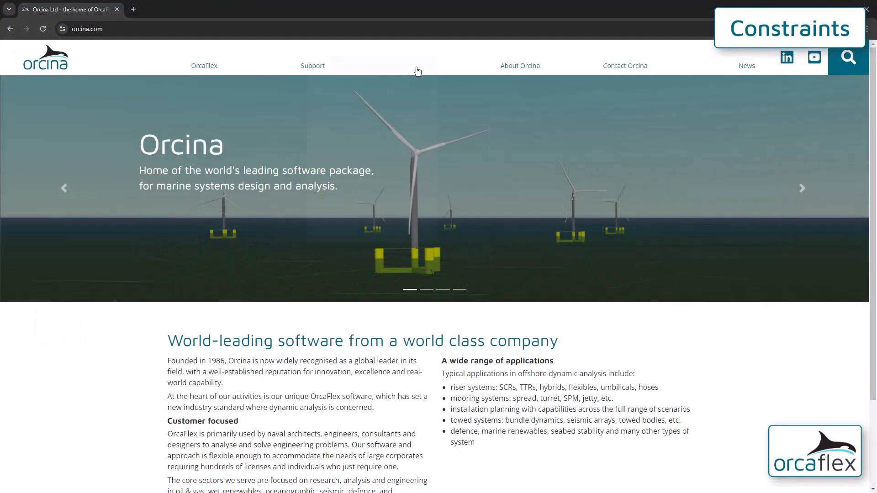
# Step: On the Orcina website in the browser, open the user group material resources and browse to the presentation download categories
pyautogui.moveTo(417, 69)
pyautogui.click(424, 140)
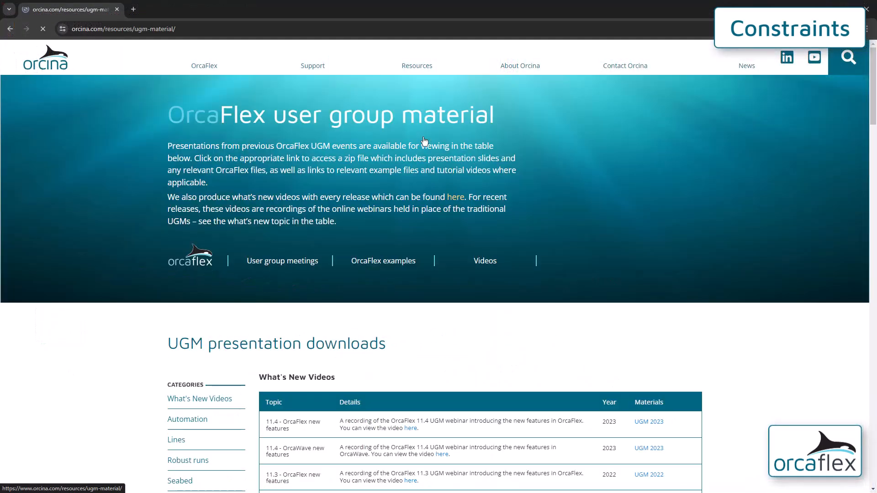
pyautogui.scroll(-6, 212, 311)
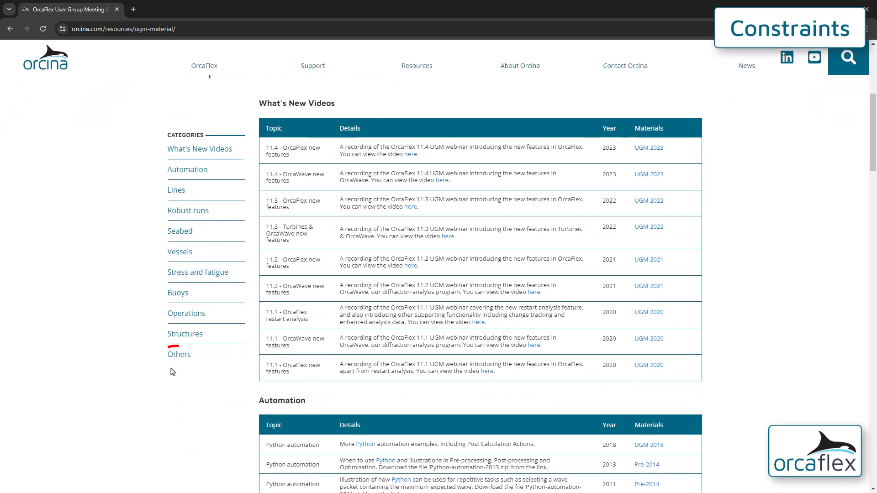
# Step: Jump to the Others category of the user group material and open the UGM 2016 material for the Constraints topic
pyautogui.click(177, 359)
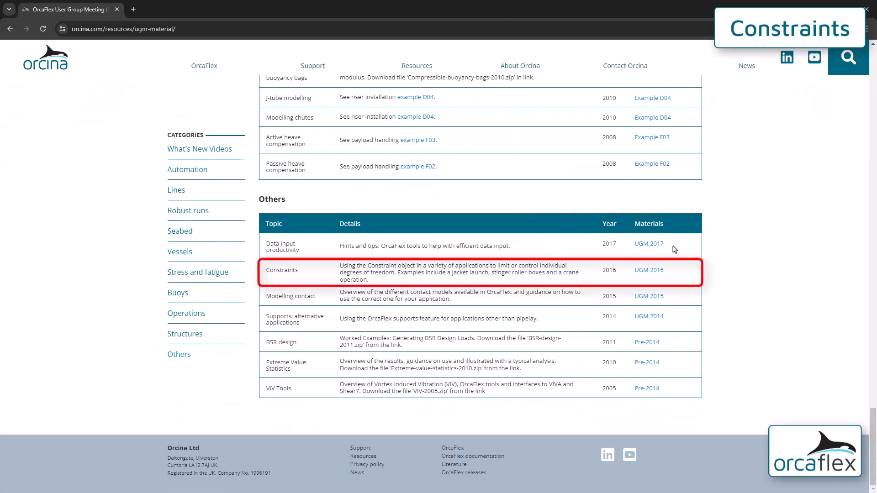
pyautogui.click(652, 272)
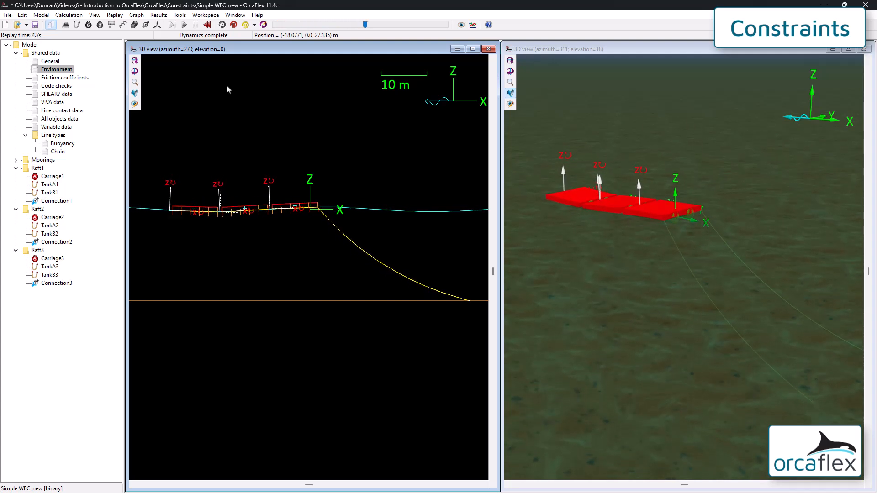
# Step: In OrcaFlex, start a new empty model and discard the unsaved simulation and data changes of Simple WEC_new
pyautogui.click(5, 24)
pyautogui.click(463, 257)
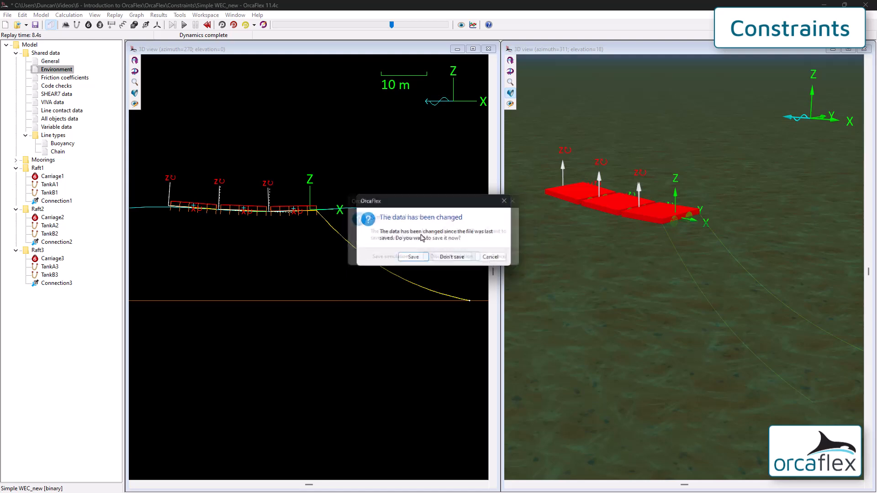
pyautogui.click(458, 259)
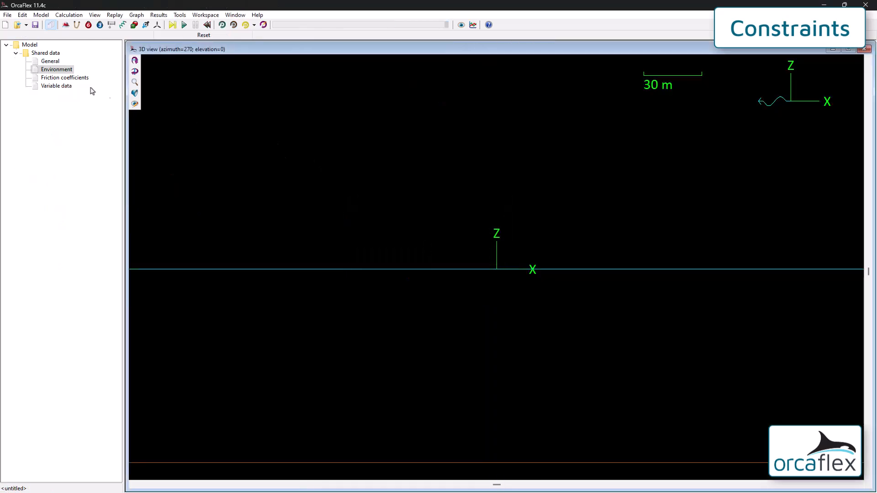
# Step: Open the environment data and set the seabed depth to 20 m
pyautogui.doubleClick(56, 70)
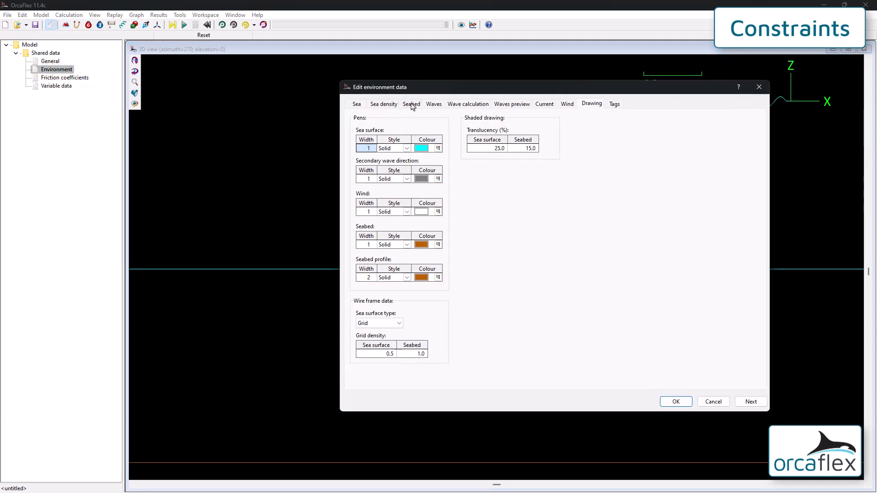
pyautogui.click(412, 105)
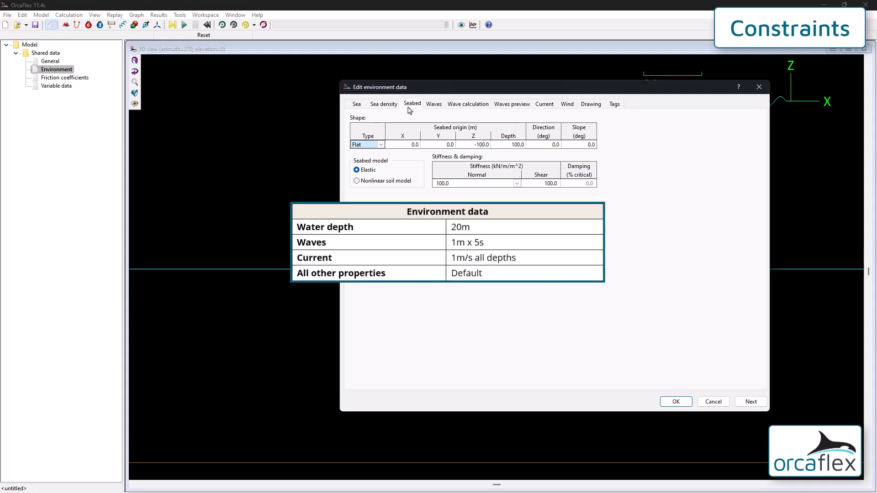
pyautogui.click(509, 144)
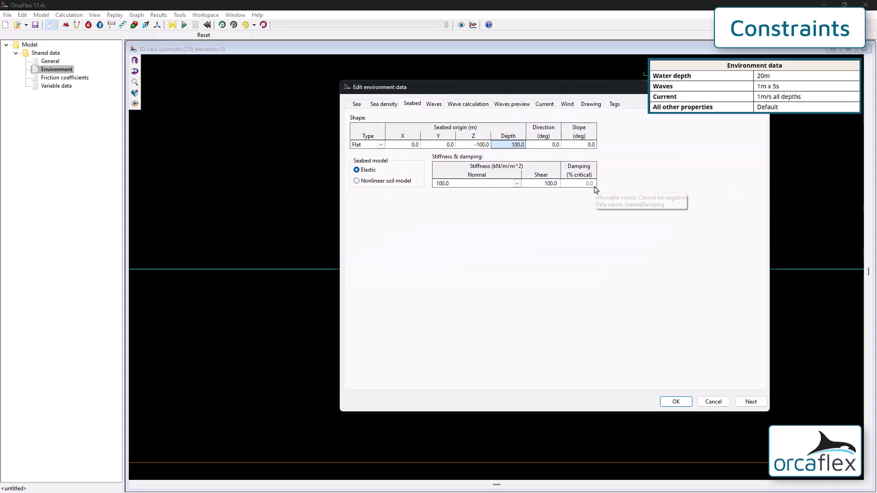
pyautogui.write('20')
pyautogui.press('Return')
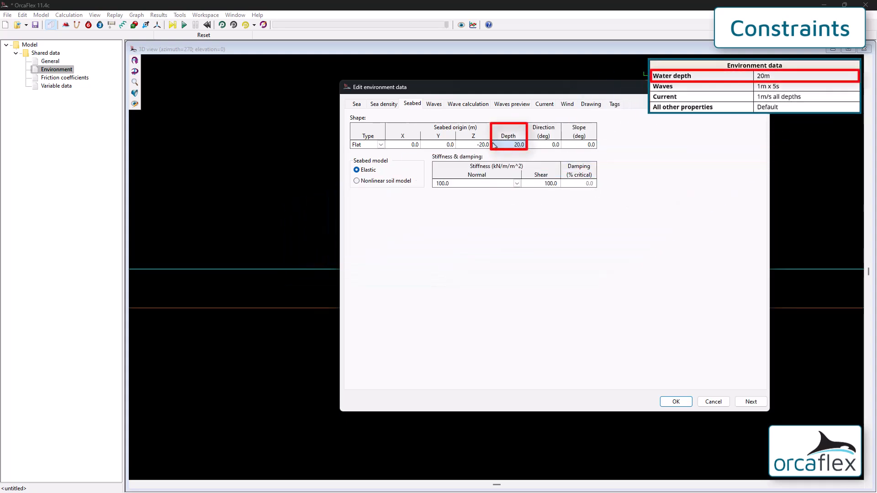
# Step: Set the wave train Wave1 to a height of 1 m and a period of 5 s
pyautogui.click(434, 104)
pyautogui.click(410, 244)
pyautogui.write('1')
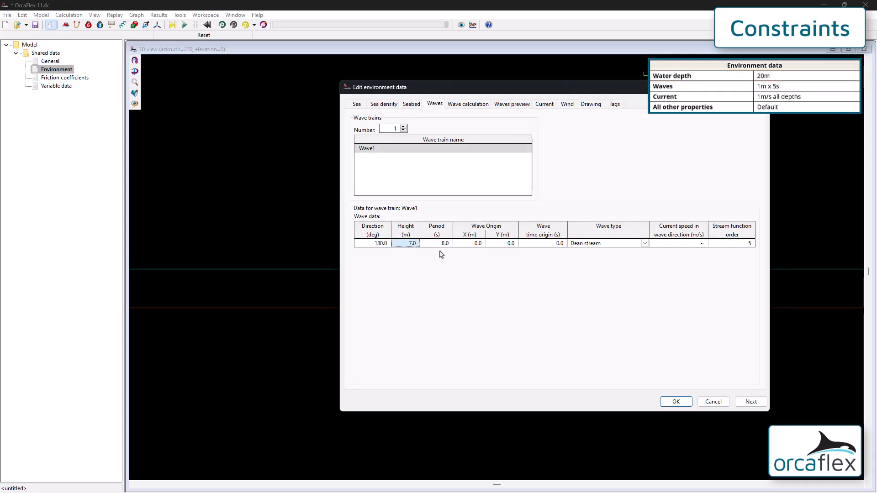
pyautogui.press('Tab')
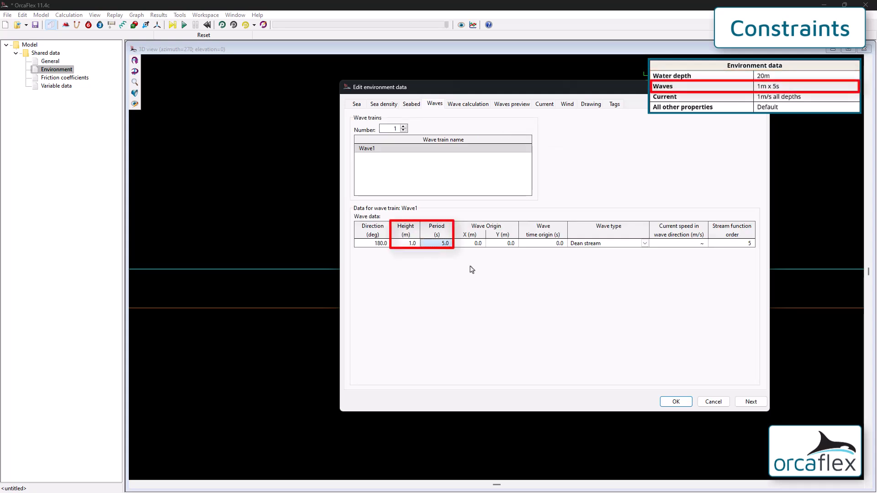
# Step: Set the current speed to 1 m/s and accept the environment data
pyautogui.click(547, 105)
pyautogui.click(387, 238)
pyautogui.write('1')
pyautogui.press('Return')
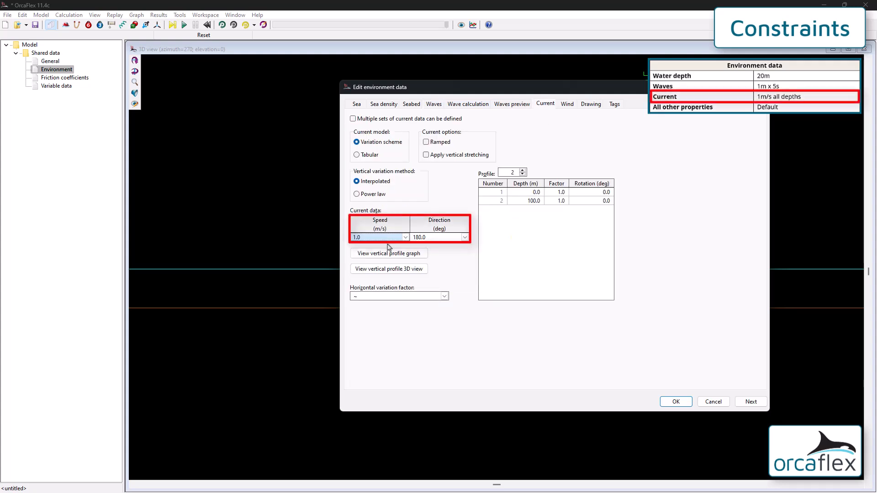
pyautogui.click(676, 402)
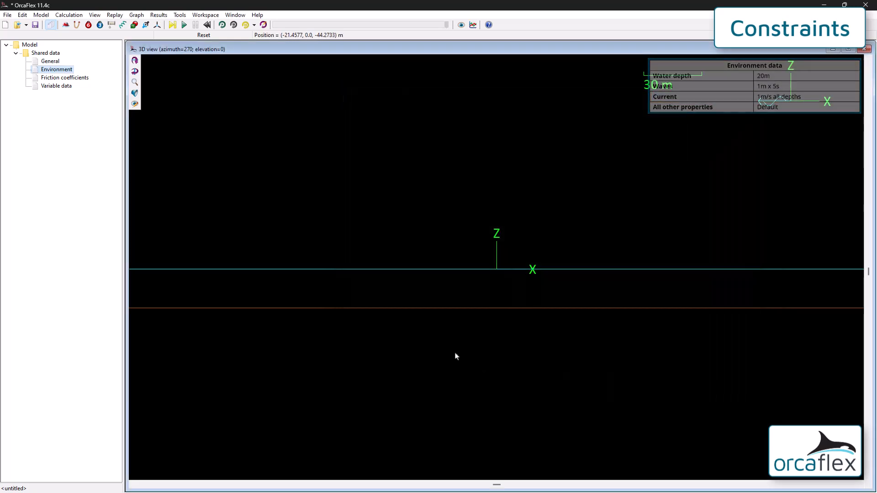
# Step: Place a new 6D buoy near the sea surface at about x -34.6 m, z 2.7 m
pyautogui.scroll(3, 555, 384)
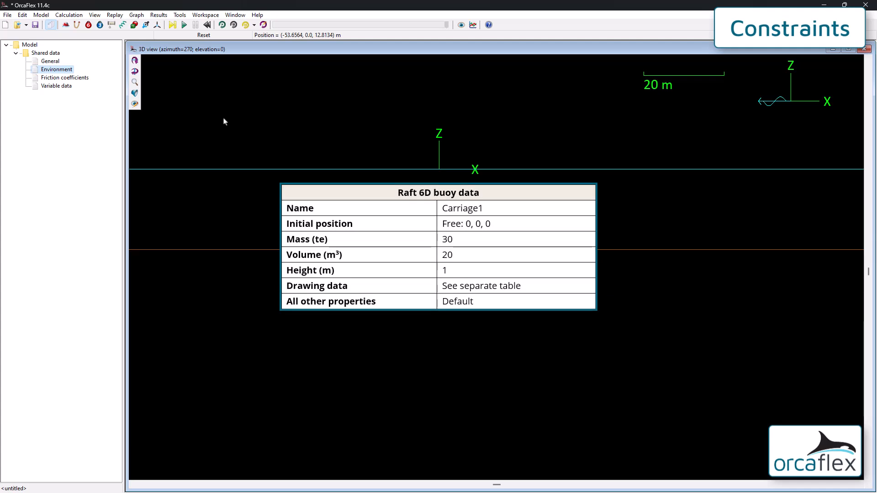
pyautogui.click(88, 25)
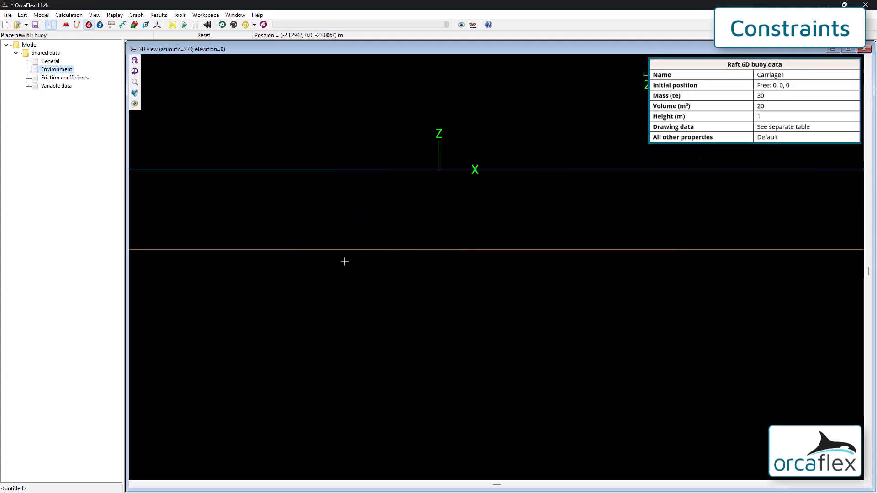
pyautogui.click(300, 159)
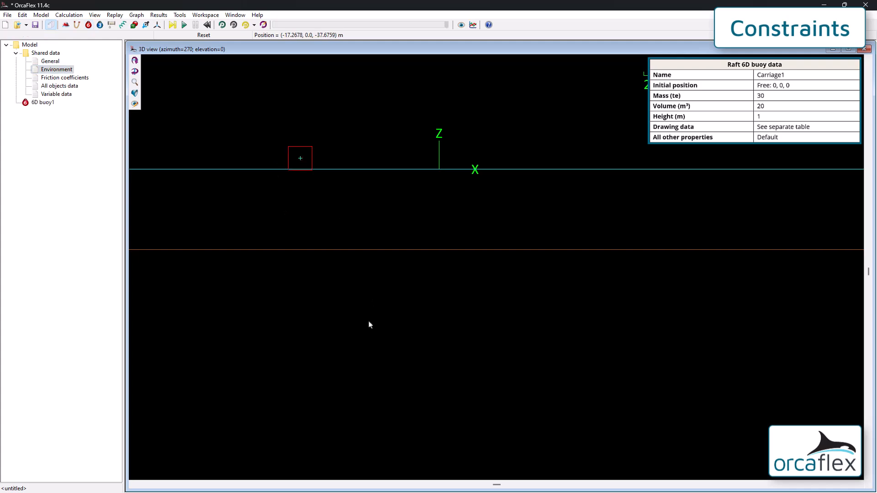
pyautogui.scroll(2, 306, 219)
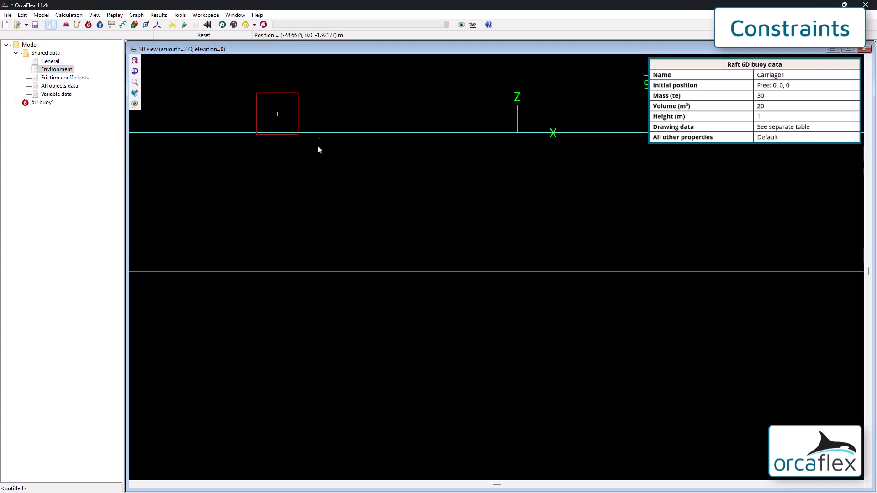
# Step: Open the 6D buoy's data and set its initial position to x 0, y 0, z 0
pyautogui.doubleClick(298, 106)
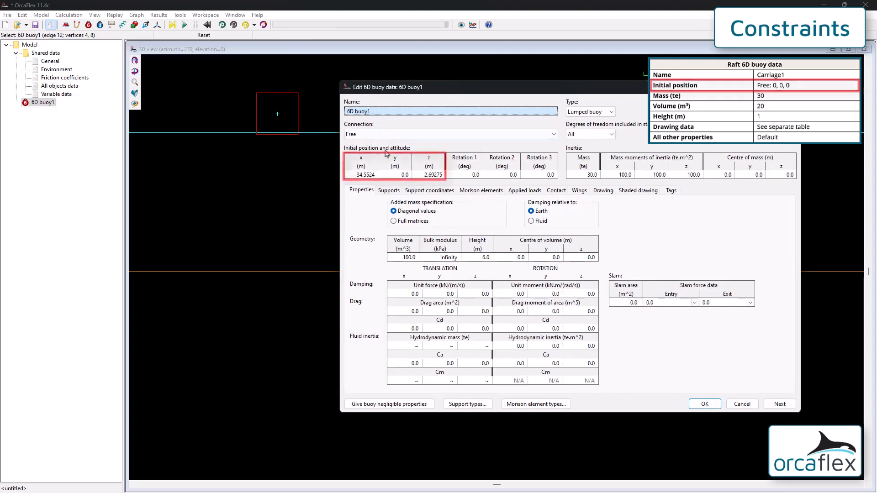
pyautogui.click(376, 178)
pyautogui.press('Tab')
pyautogui.press('Tab')
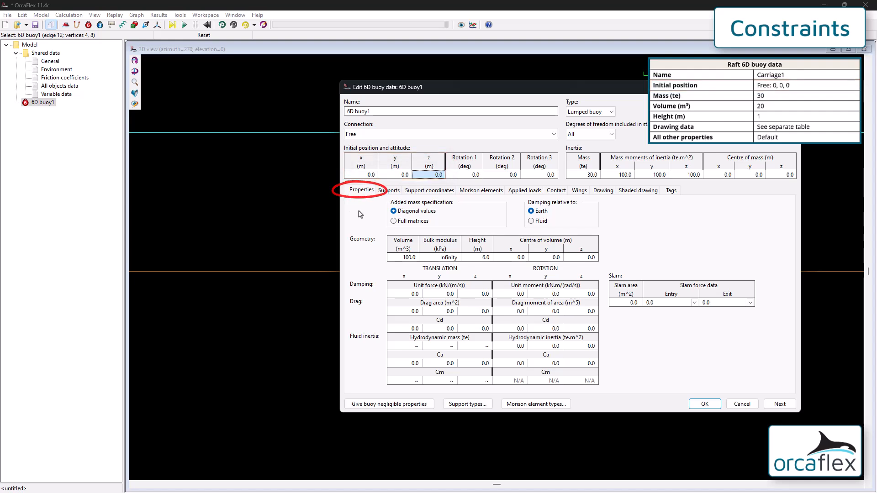
# Step: Set the 6D buoy's volume to 20 m^3 and its height to 1 m
pyautogui.click(404, 258)
pyautogui.write('20')
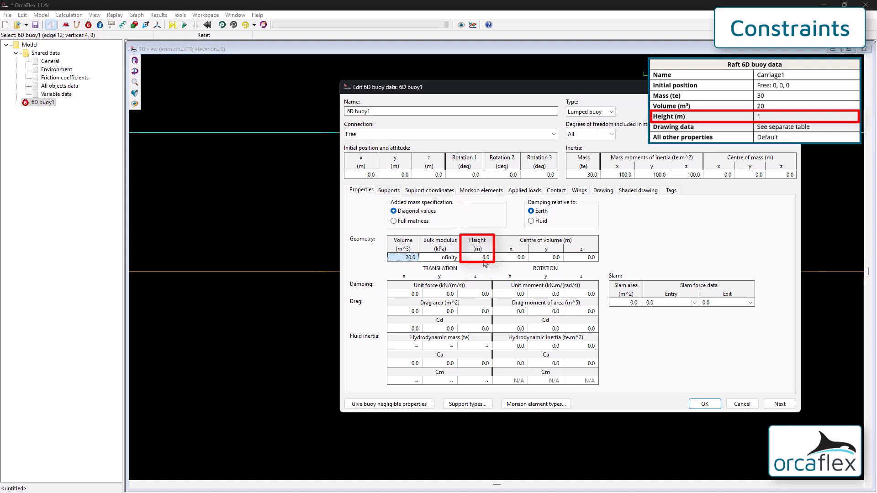
pyautogui.click(484, 259)
pyautogui.write('1')
pyautogui.press('Return')
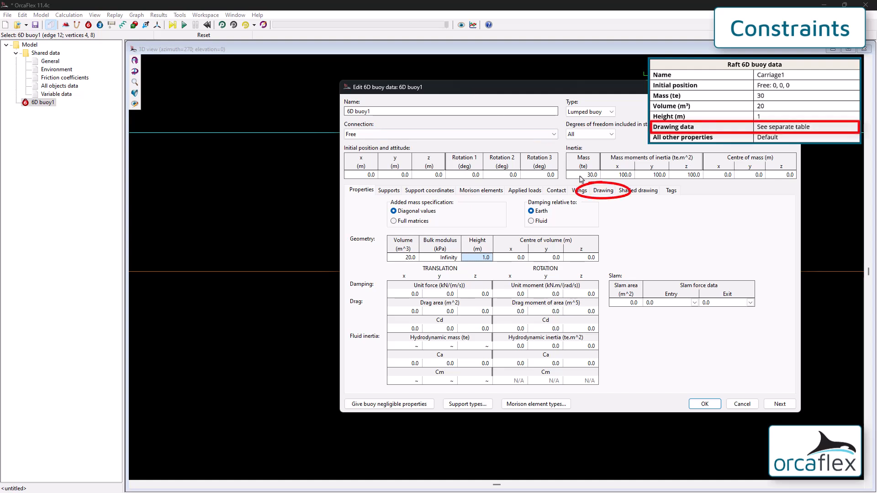
# Step: Copy the eight vertex coordinates (x and y ±5, z ±0.5) from the Excel sheet into the buoy's drawing vertices and accept the data
pyautogui.click(603, 190)
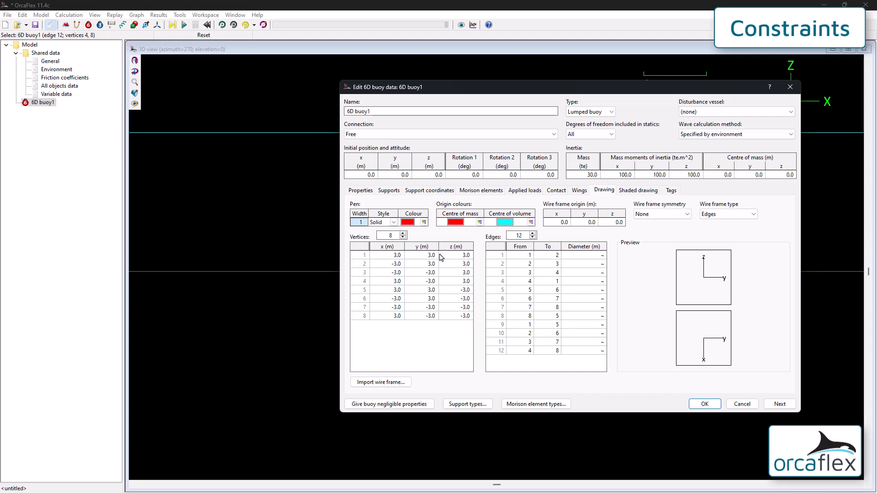
pyautogui.moveTo(550, 83); pyautogui.dragTo(294, 144)
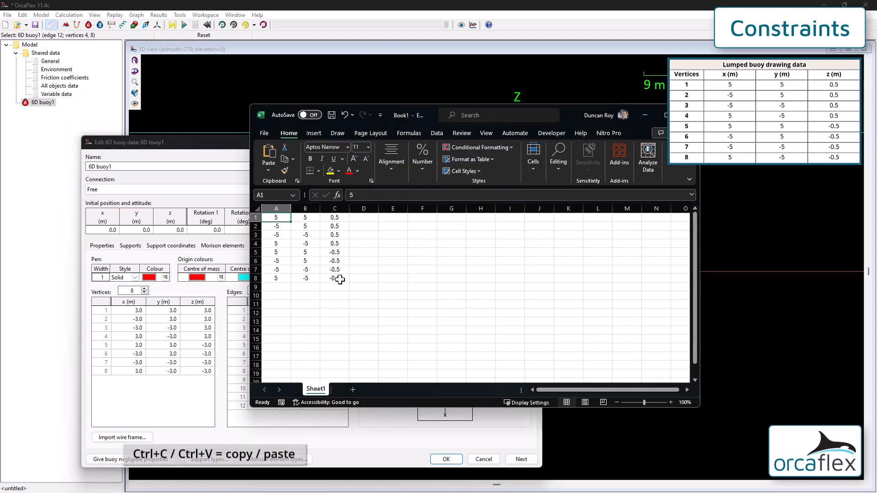
pyautogui.keyDown('shift'); pyautogui.click(341, 280); pyautogui.keyUp('shift')
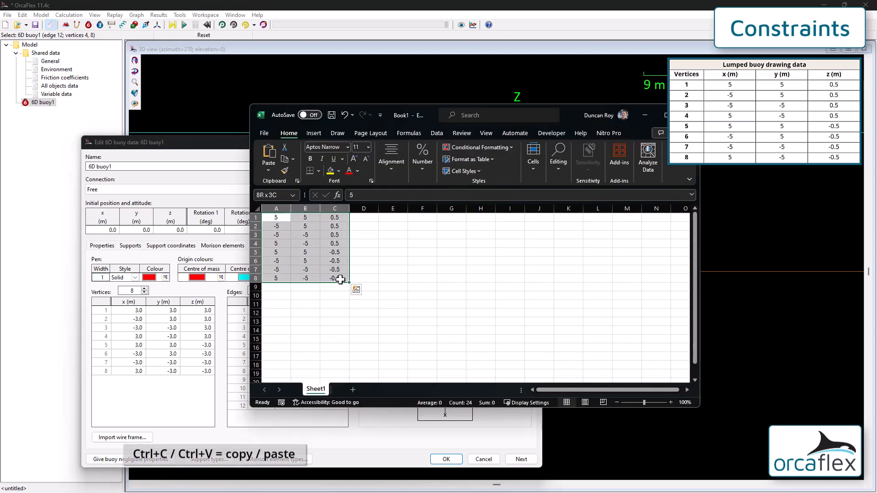
pyautogui.hotkey('ctrl', 'c')
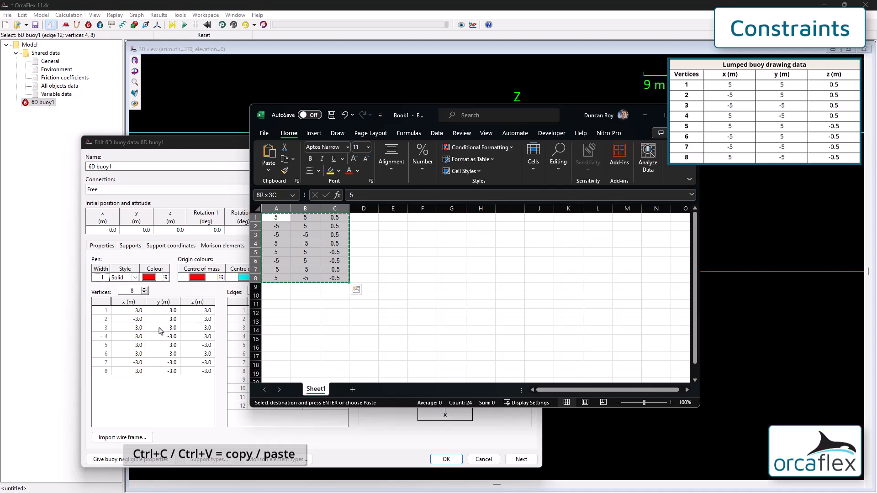
pyautogui.click(133, 311)
pyautogui.hotkey('ctrl', 'v')
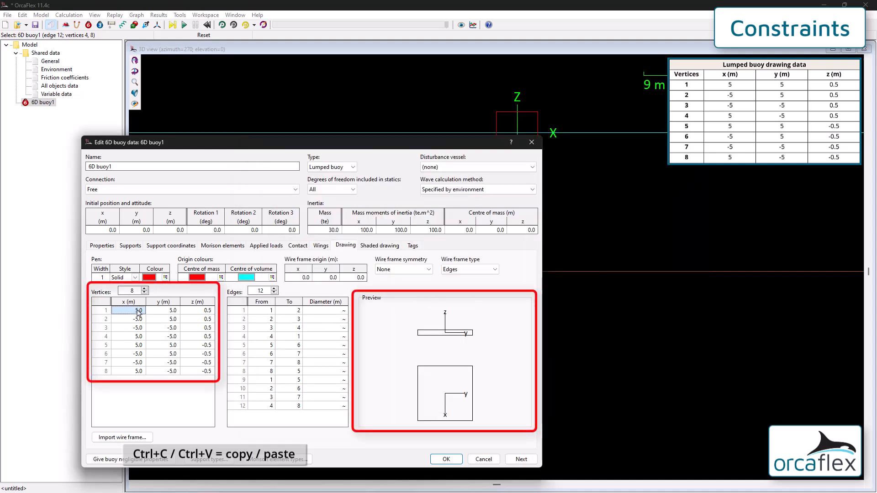
pyautogui.click(446, 459)
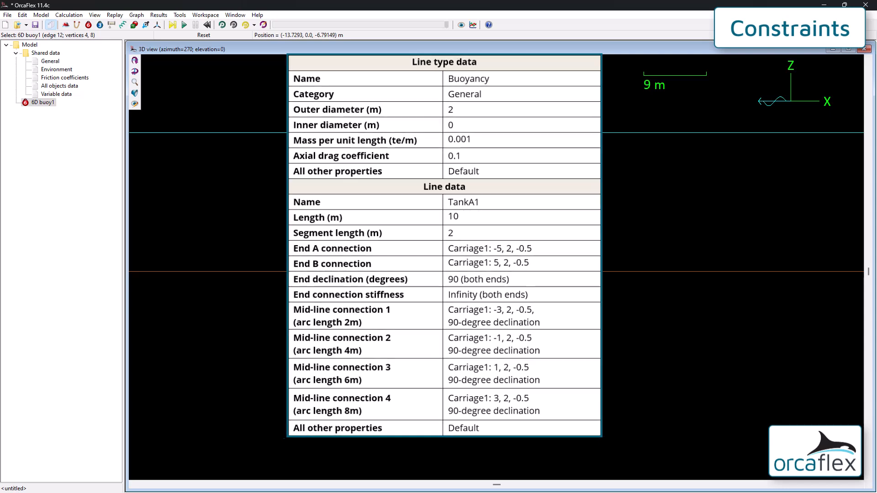
# Step: Add a new line starting just below the buoy and rename its line type to Buoyancy
pyautogui.click(77, 25)
pyautogui.click(460, 155)
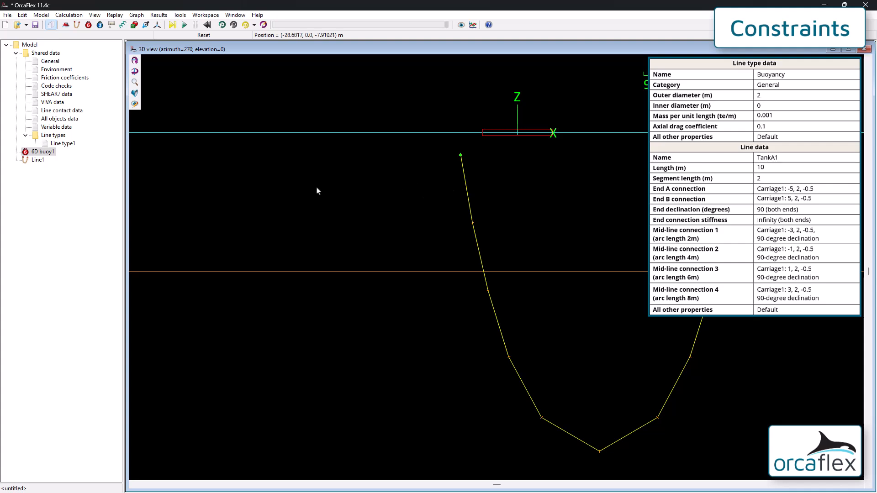
pyautogui.doubleClick(60, 144)
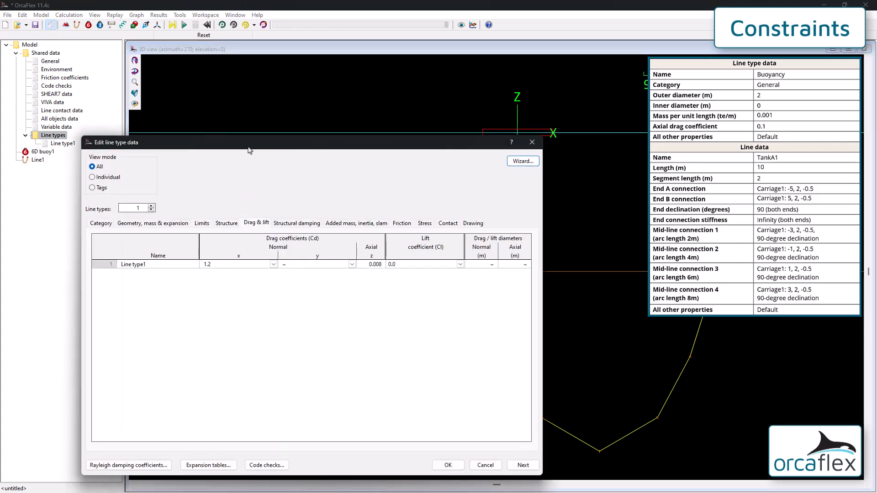
pyautogui.moveTo(245, 147); pyautogui.dragTo(316, 125)
pyautogui.click(236, 243)
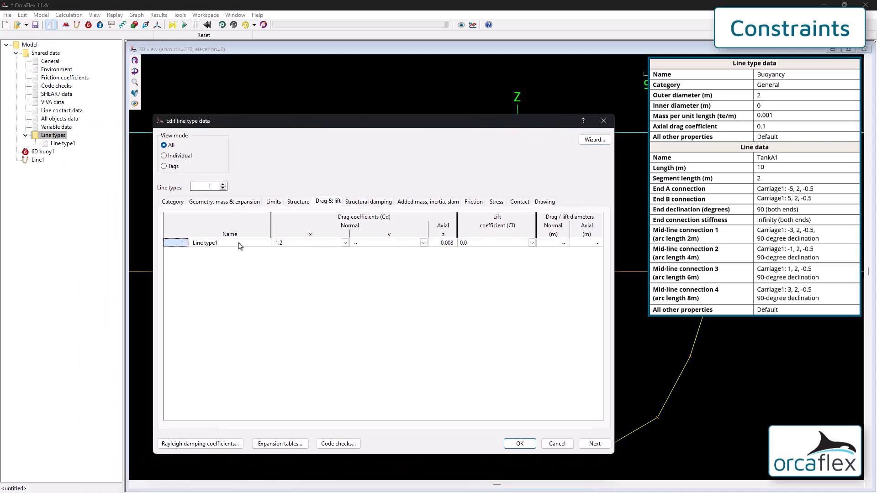
pyautogui.write('Buoyancy')
# Step: Set the Buoyancy line type's outer diameter to 2 m, inner diameter to 0 m and mass per unit length to 0.001 te/m
pyautogui.click(215, 203)
pyautogui.write('2')
pyautogui.press('Tab')
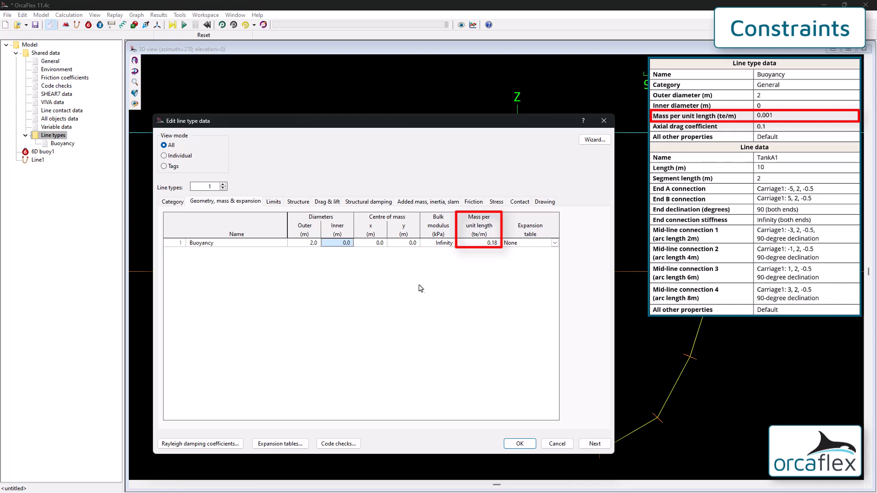
pyautogui.click(483, 247)
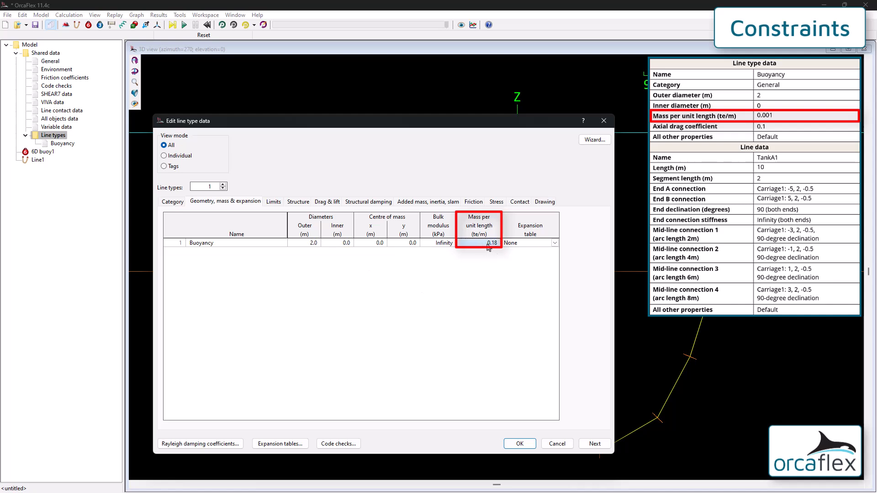
pyautogui.write('0.0')
pyautogui.press('Return')
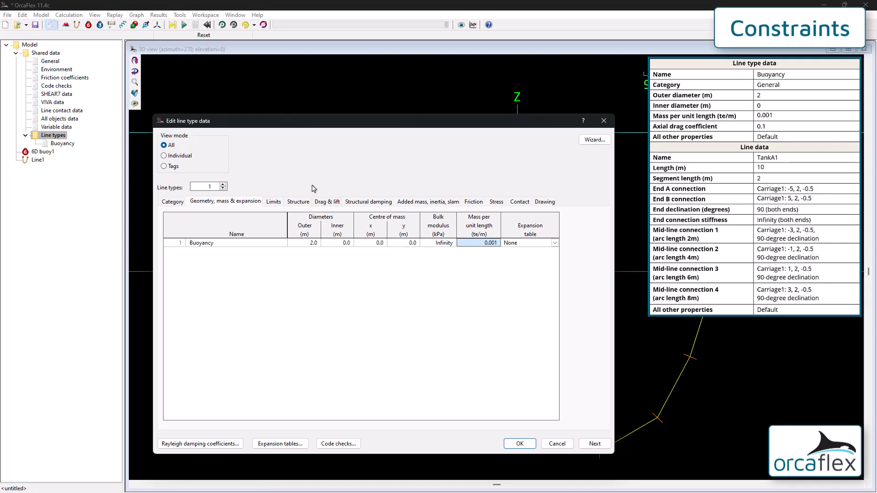
# Step: Set the Buoyancy line type's axial drag coefficient to 0.1
pyautogui.click(327, 201)
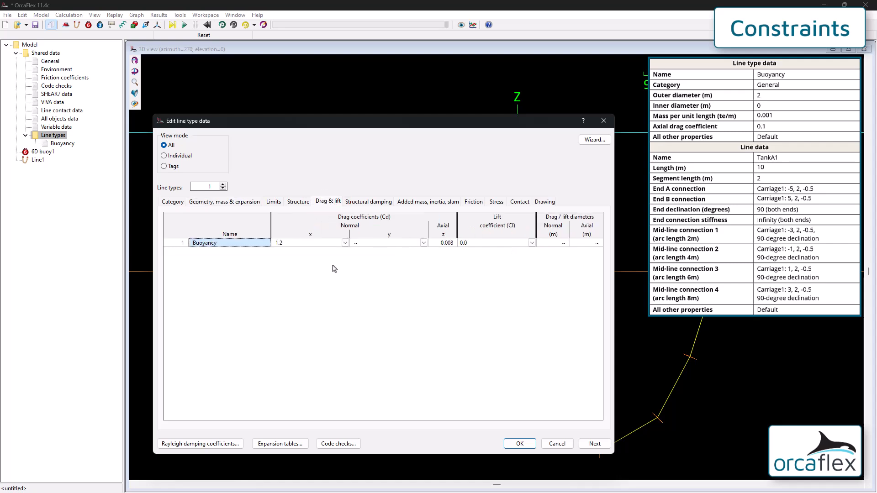
pyautogui.click(442, 243)
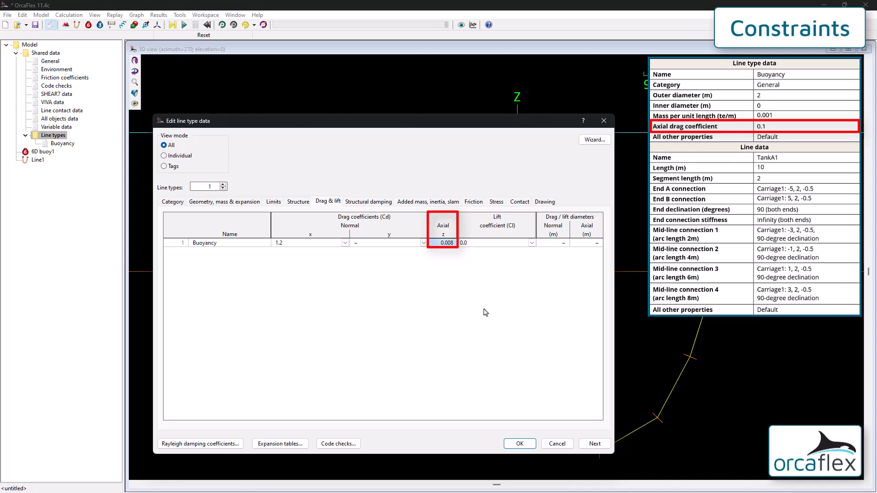
pyautogui.write('0.1')
pyautogui.press('Return')
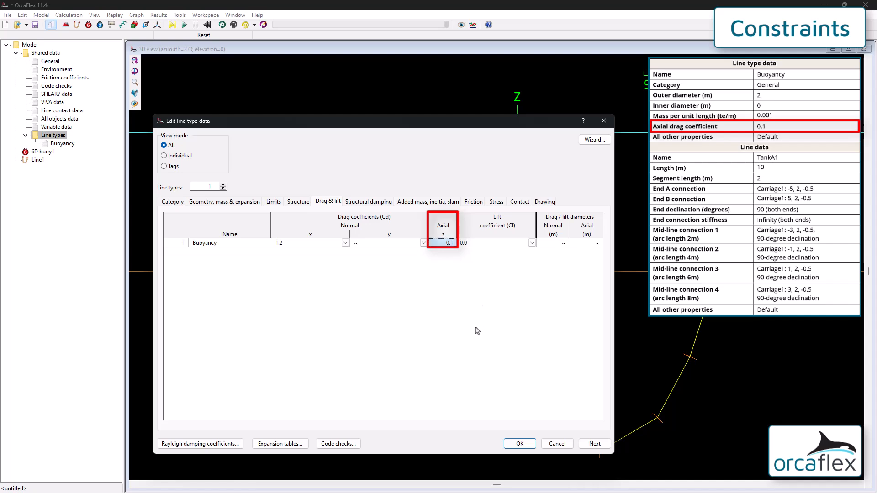
# Step: Accept the line type data and rename the line as TankA1
pyautogui.click(513, 444)
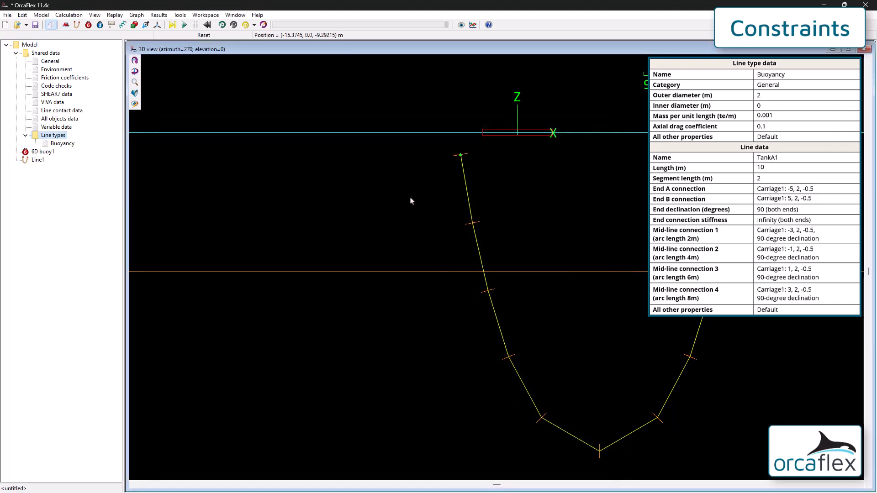
pyautogui.click(468, 210)
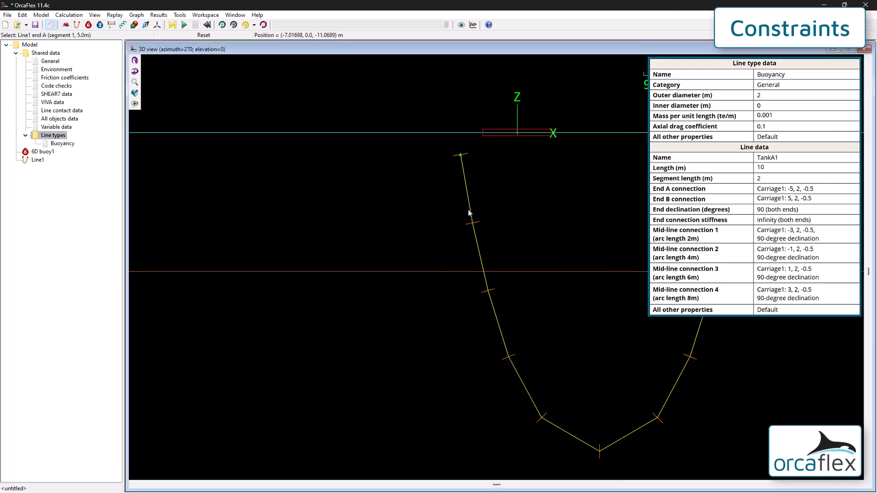
pyautogui.doubleClick(469, 212)
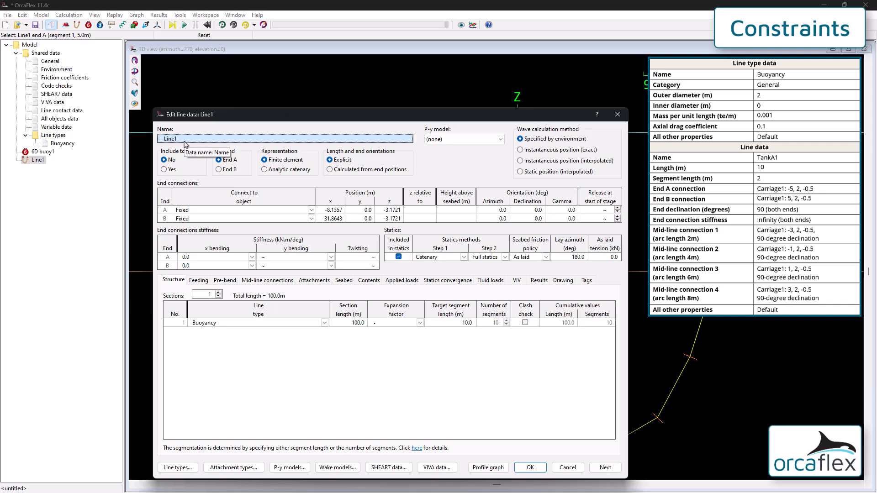
pyautogui.write('TankA1')
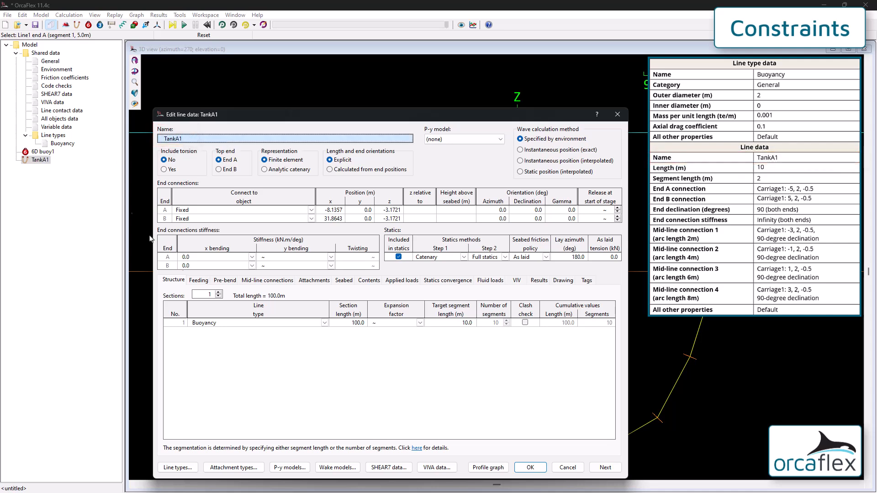
# Step: Set TankA1's section length to 10 m and its target segment length to 2 m
pyautogui.click(358, 323)
pyautogui.write('10')
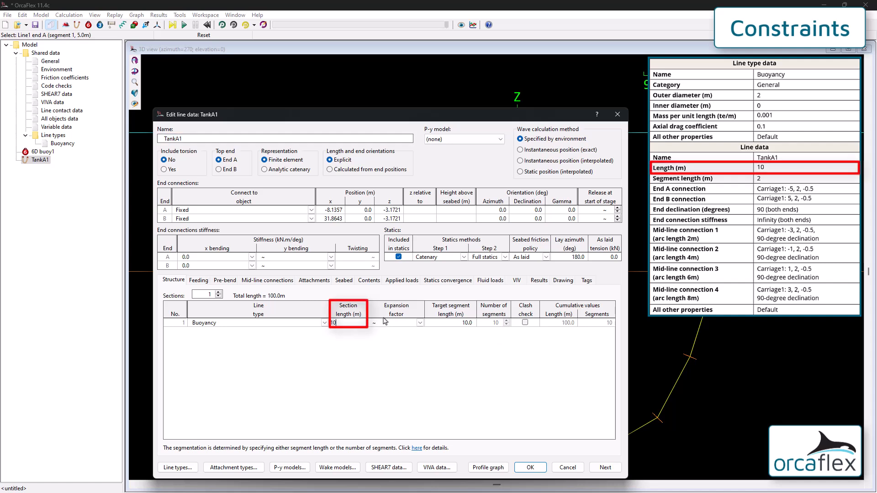
pyautogui.click(465, 322)
pyautogui.write('2')
pyautogui.press('Return')
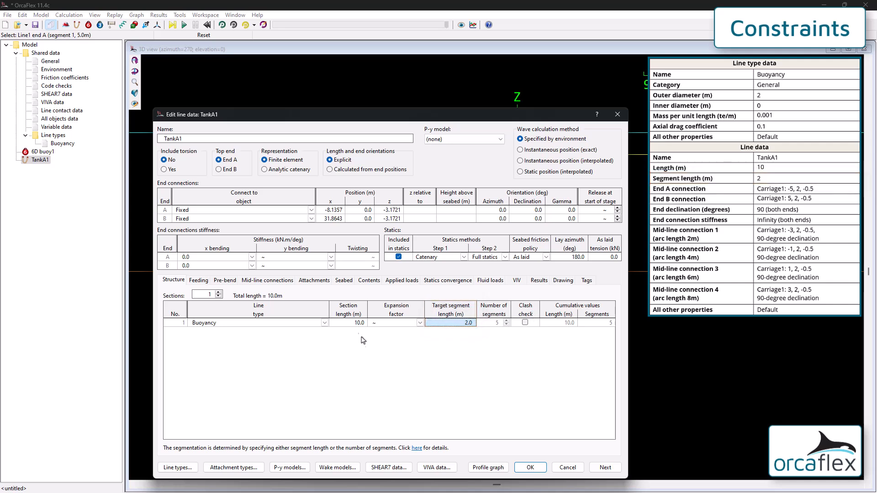
# Step: Connect end A of TankA1 to 6D buoy1 at x -5, y 2, z -0.5 m
pyautogui.click(311, 211)
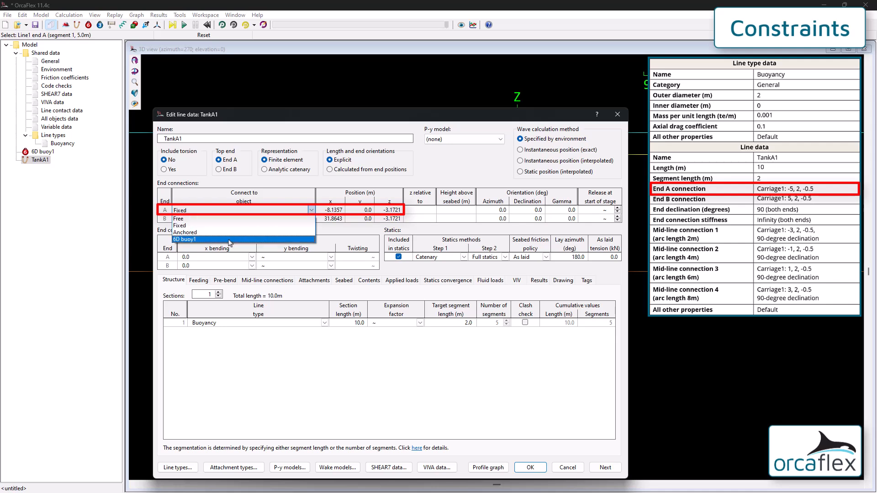
pyautogui.click(230, 240)
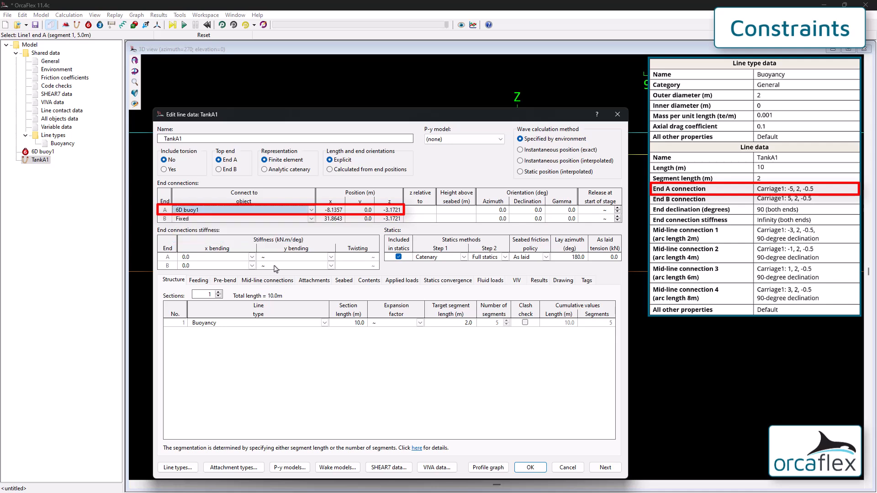
pyautogui.click(335, 210)
pyautogui.write('-5')
pyautogui.press('Return')
pyautogui.press('Tab')
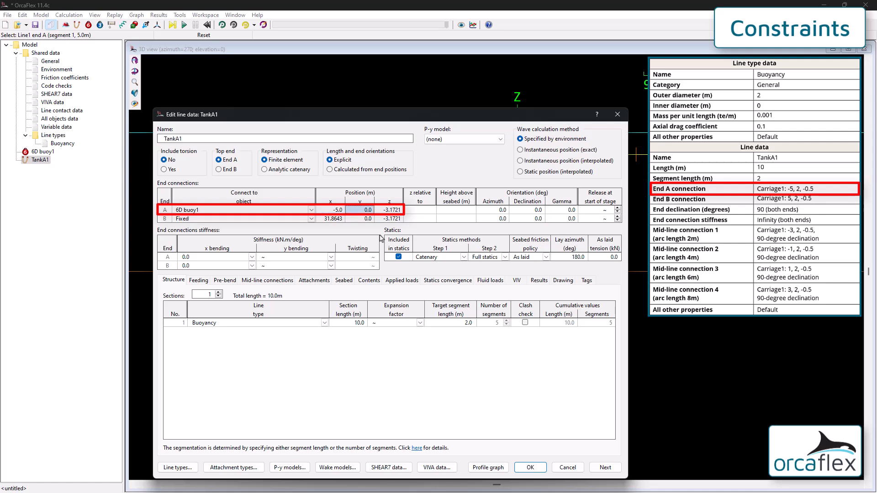
pyautogui.press('Tab')
pyautogui.write('-.')
pyautogui.press('Return')
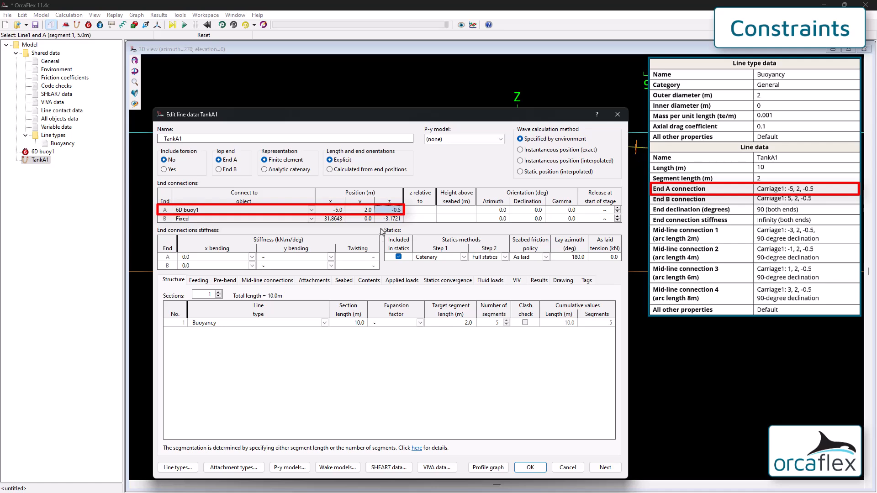
# Step: Connect end B of TankA1 to 6D buoy1 at x 5, y 2, z -0.5 m
pyautogui.click(312, 219)
pyautogui.click(291, 251)
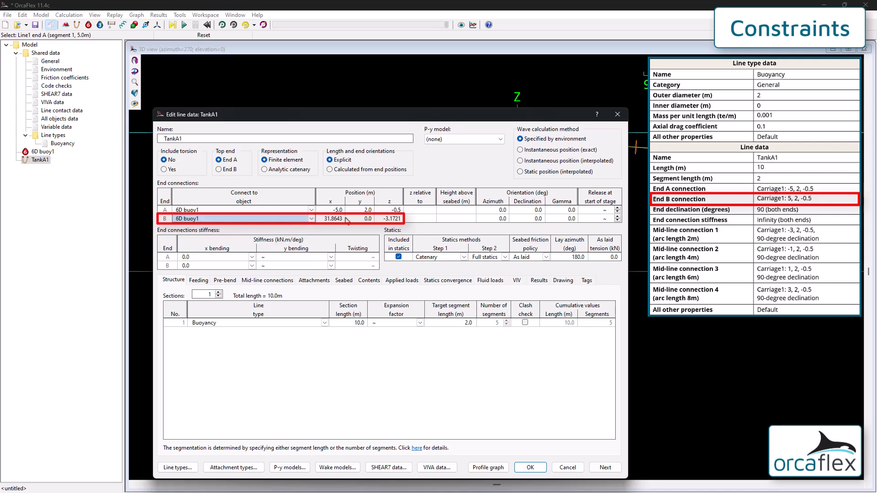
pyautogui.click(337, 219)
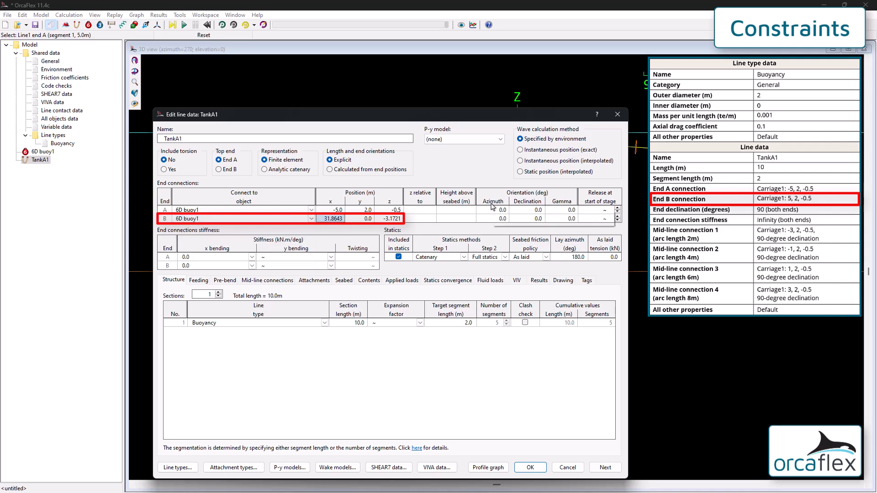
pyautogui.write('5')
pyautogui.press('Tab')
pyautogui.write('2')
pyautogui.press('Tab')
pyautogui.write('-0.5')
pyautogui.press('Return')
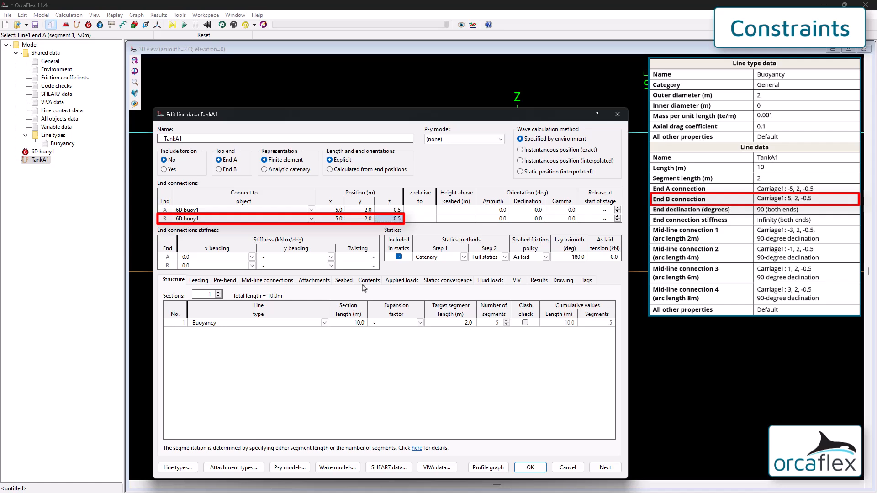
# Step: Set the declination to 90 degrees at both ends of TankA1
pyautogui.click(537, 210)
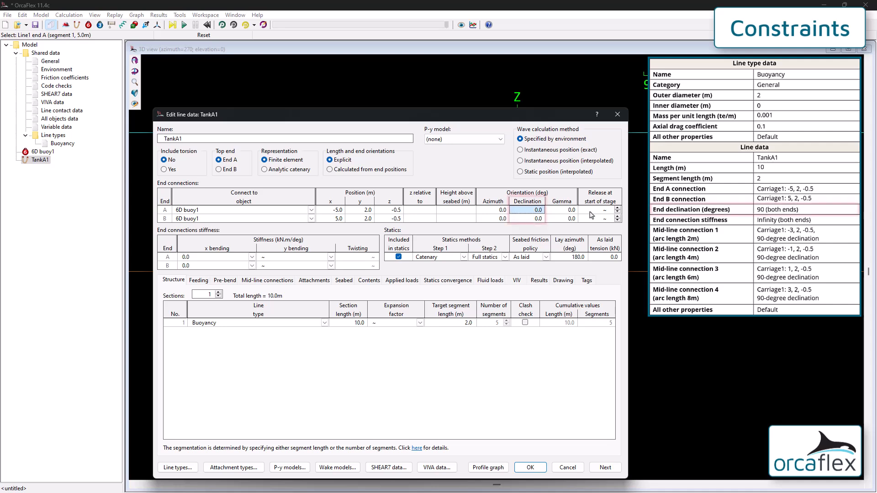
pyautogui.write('90')
pyautogui.press('Return')
pyautogui.press('Down')
pyautogui.write('90')
pyautogui.press('Return')
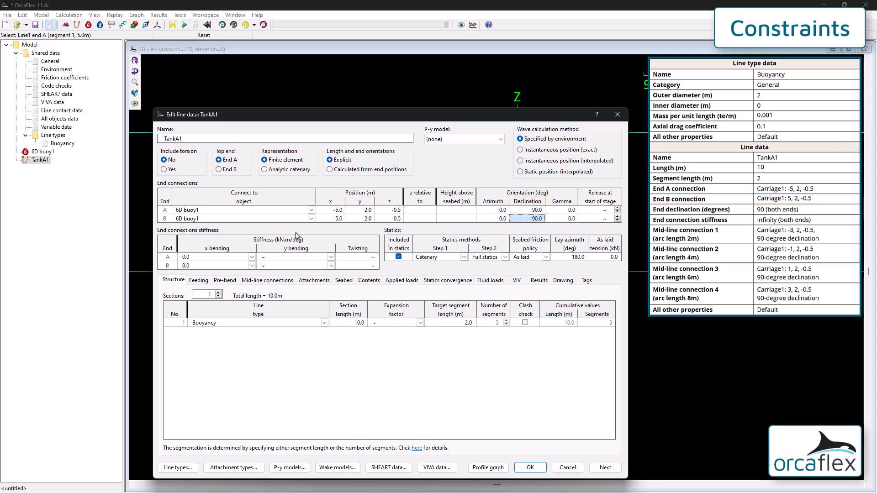
# Step: Set the x bending connection stiffness to Infinity at both ends of TankA1
pyautogui.click(251, 258)
pyautogui.click(222, 273)
pyautogui.moveTo(205, 258); pyautogui.dragTo(215, 268)
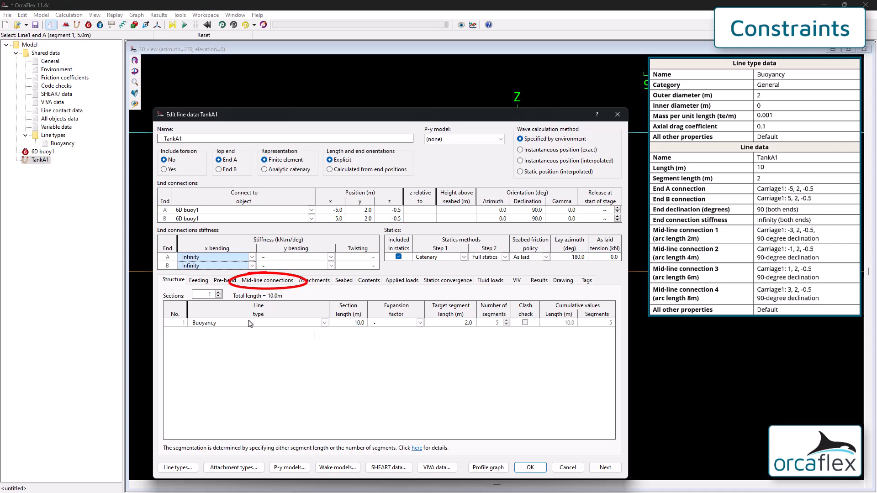
# Step: Add four mid-line connections to TankA1 at arc lengths of 2, 4, 6 and 8 m
pyautogui.click(261, 281)
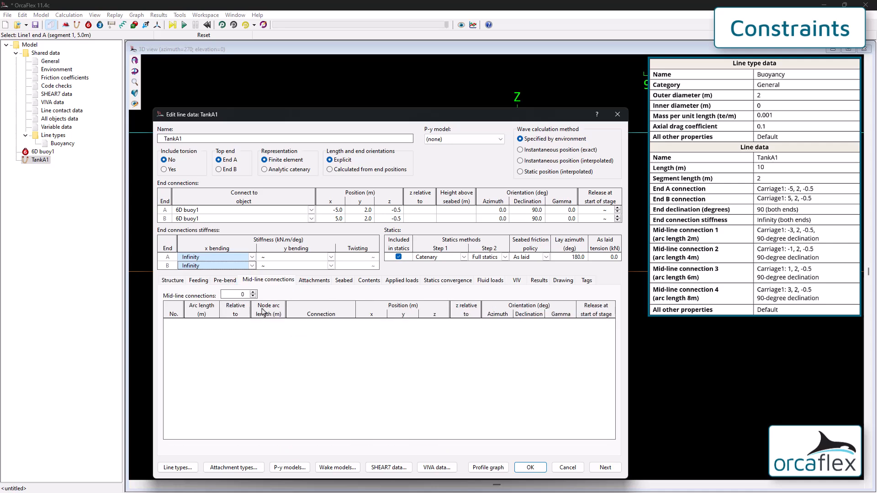
pyautogui.click(243, 294)
pyautogui.write('4')
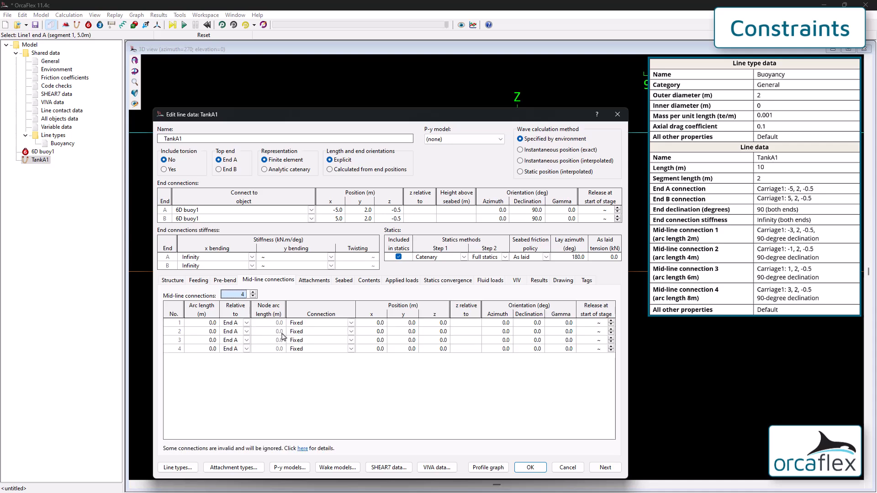
pyautogui.click(210, 323)
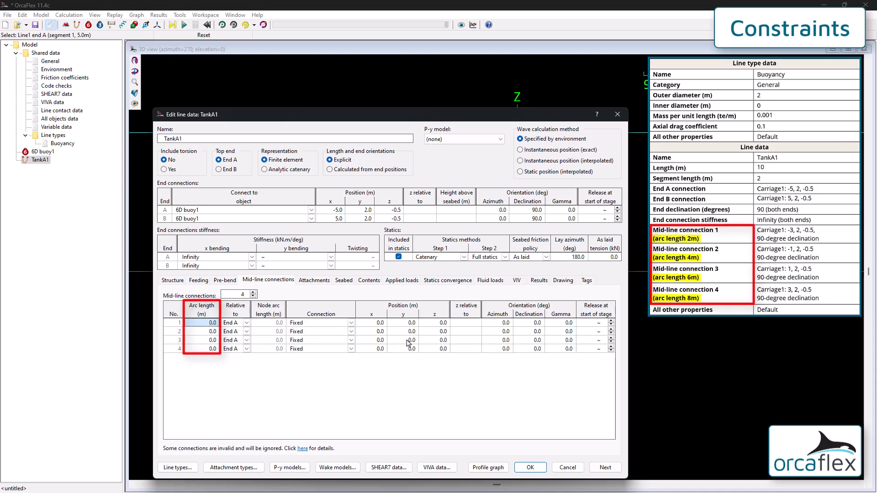
pyautogui.write('2')
pyautogui.press('Return')
pyautogui.press('Down')
pyautogui.write('4')
pyautogui.press('Down')
pyautogui.write('6')
pyautogui.press('Down')
pyautogui.write('8')
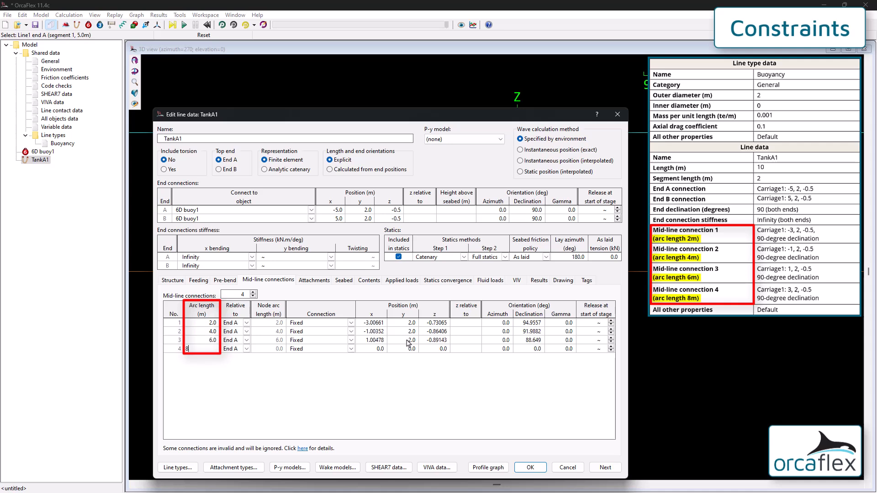
pyautogui.press('Return')
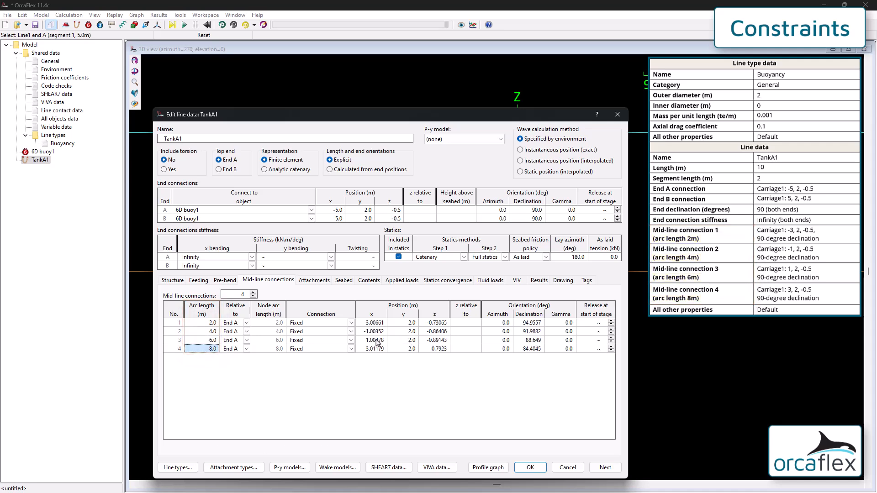
# Step: Connect all four mid-line connections to 6D buoy1, copying the first row's object down
pyautogui.click(351, 323)
pyautogui.click(325, 345)
pyautogui.moveTo(320, 323); pyautogui.dragTo(318, 349)
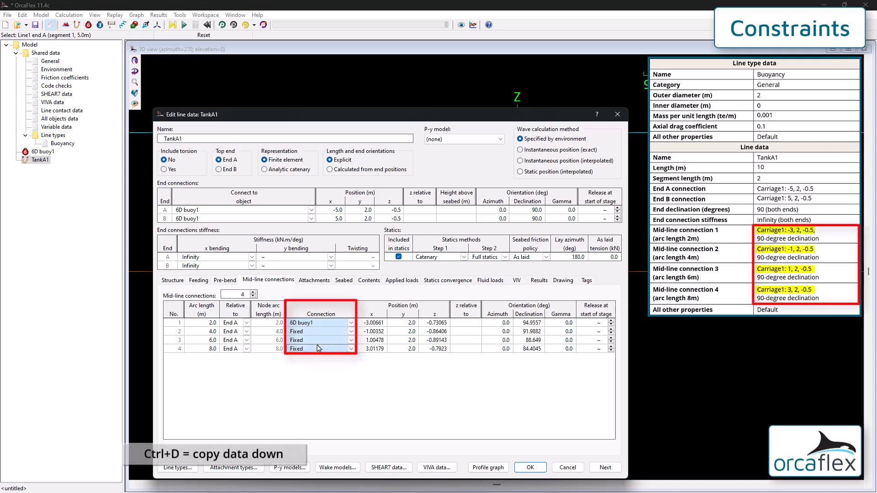
pyautogui.hotkey('ctrl', 'd')
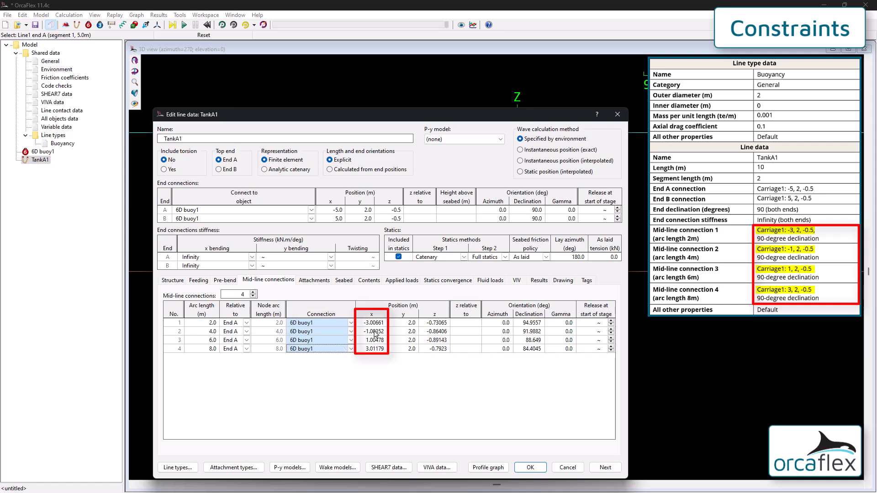
# Step: Set the x positions of mid-line connections 1 to 4 to -3, -1, 1 and 3 m
pyautogui.click(373, 322)
pyautogui.write('-3')
pyautogui.press('Return')
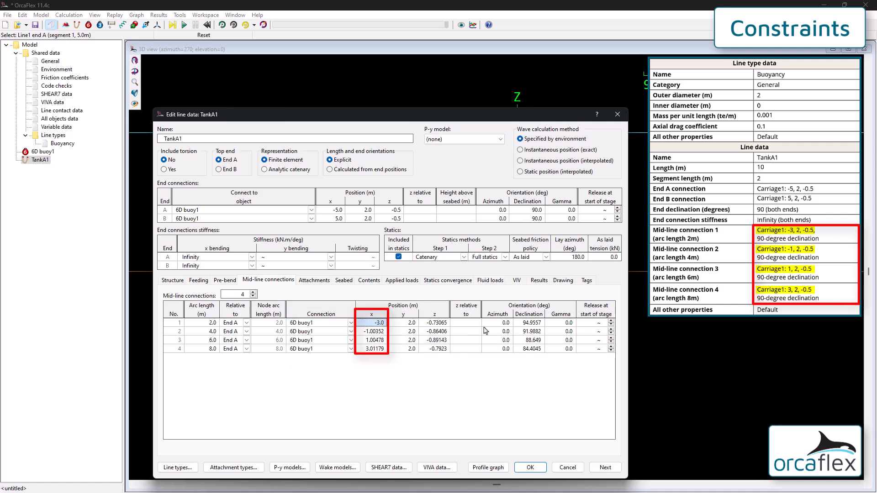
pyautogui.press('Down')
pyautogui.write('-1')
pyautogui.press('Down')
pyautogui.write('1')
pyautogui.press('Down')
pyautogui.write('3')
pyautogui.press('Return')
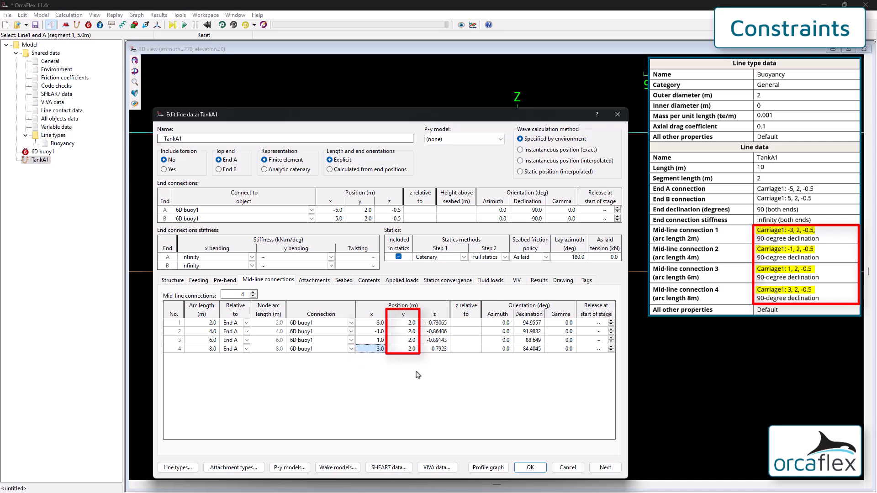
# Step: Set the z position of all four mid-line connections to -0.5 m
pyautogui.click(434, 323)
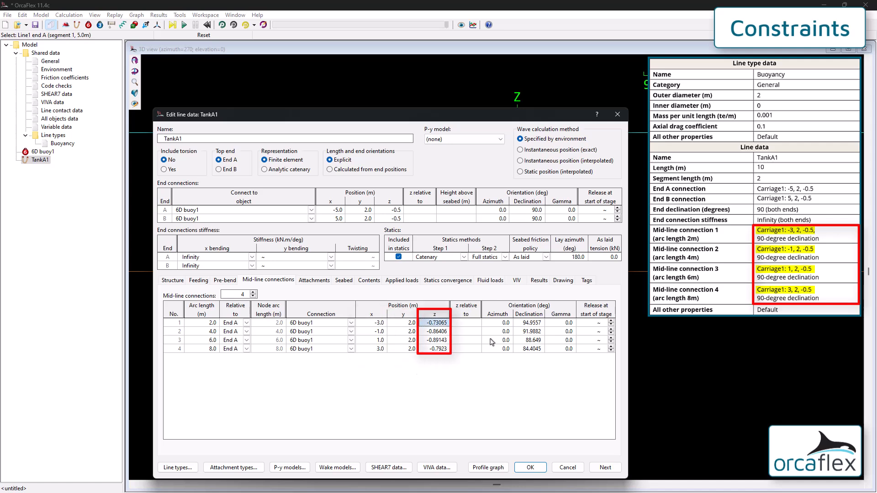
pyautogui.write('-0.5')
pyautogui.press('Return')
pyautogui.hotkey('shift', 'Down')
pyautogui.hotkey('shift', 'Down')
pyautogui.hotkey('shift', 'Down')
pyautogui.hotkey('ctrl', 'd')
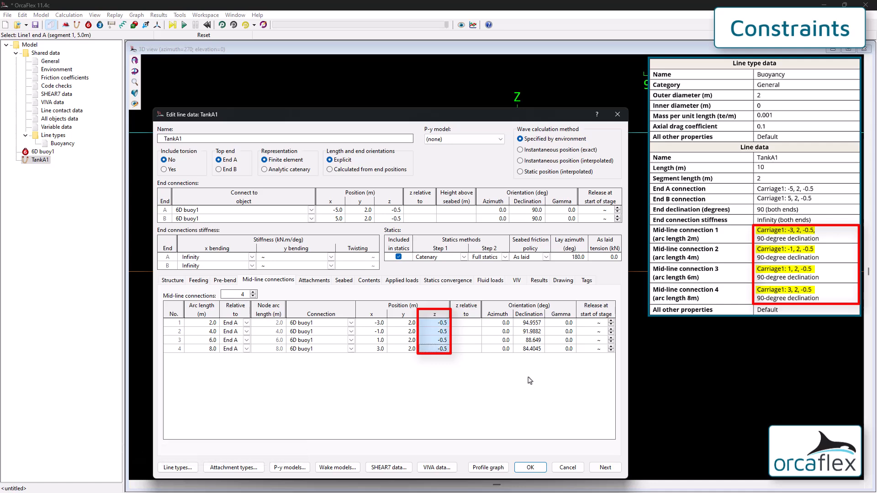
# Step: Set the declination of all four mid-line connections to 90 degrees and accept the TankA1 line data
pyautogui.click(528, 322)
pyautogui.write('90')
pyautogui.press('Return')
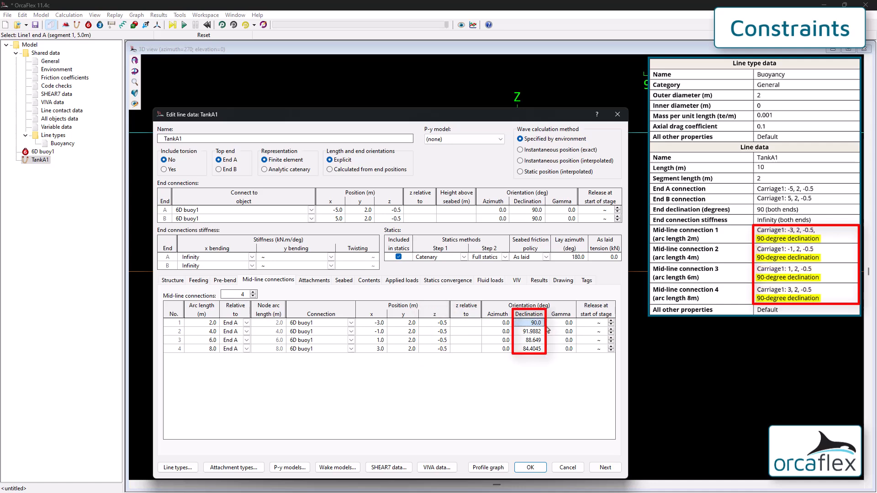
pyautogui.hotkey('shift', 'Down')
pyautogui.hotkey('shift', 'Down')
pyautogui.hotkey('shift', 'Down')
pyautogui.hotkey('ctrl', 'd')
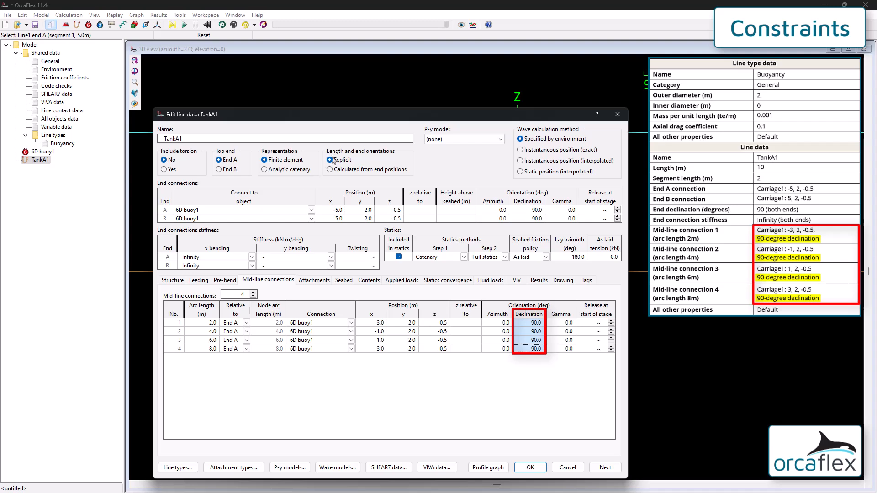
pyautogui.moveTo(356, 119); pyautogui.dragTo(402, 162)
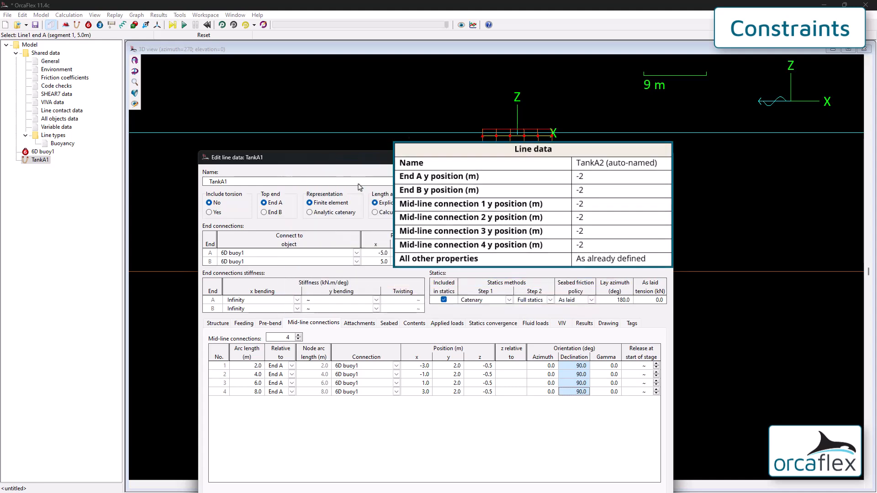
pyautogui.press('Return')
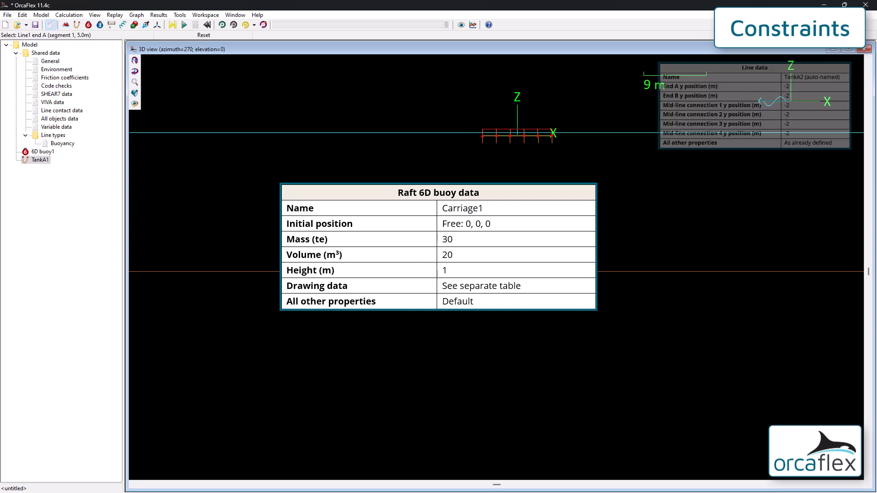
# Step: Rename the 6D buoy as Carriage1 in the model browser
pyautogui.click(41, 152)
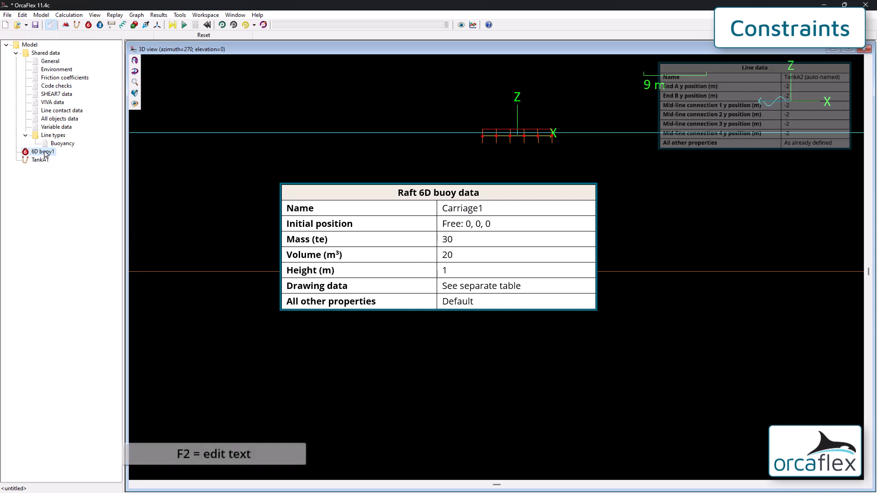
pyautogui.press('F2')
pyautogui.write('Carriage1')
pyautogui.press('Return')
# Step: Duplicate the TankA1 line by copying and pasting it in the model
pyautogui.moveTo(602, 139); pyautogui.dragTo(407, 251)
pyautogui.scroll(4, 321, 214)
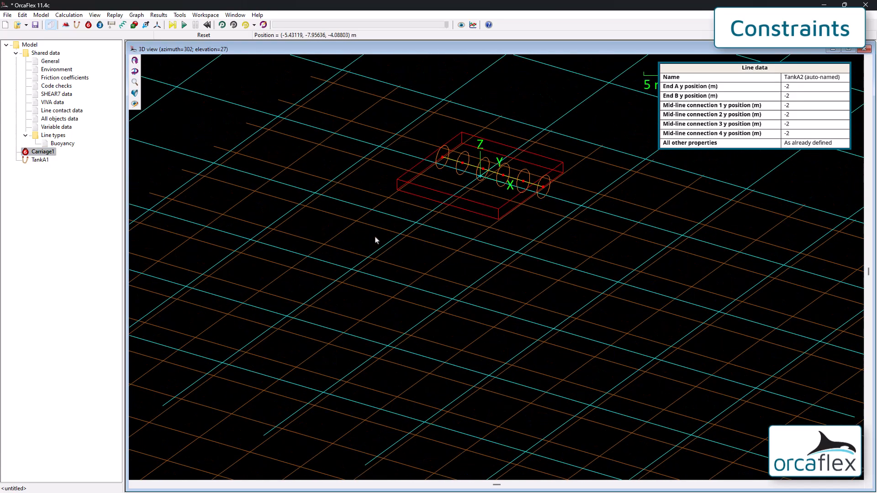
pyautogui.scroll(2, 334, 243)
pyautogui.click(40, 161)
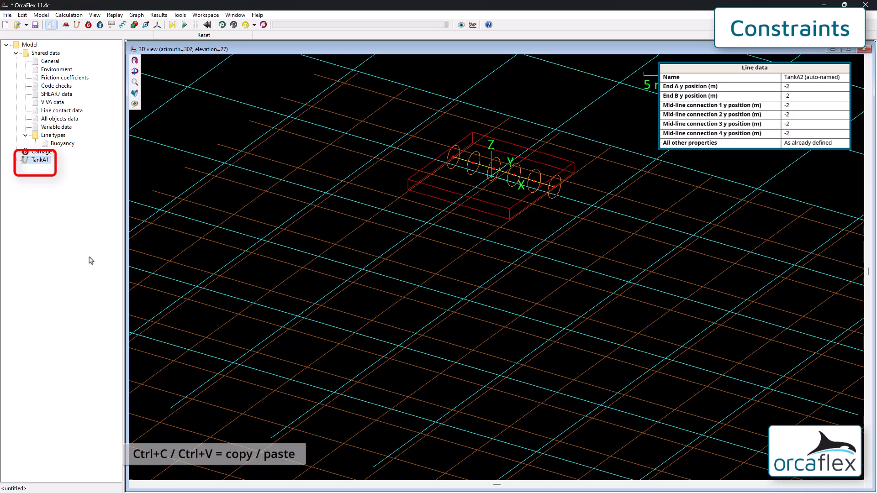
pyautogui.hotkey('ctrl', 'c')
pyautogui.hotkey('ctrl', 'v')
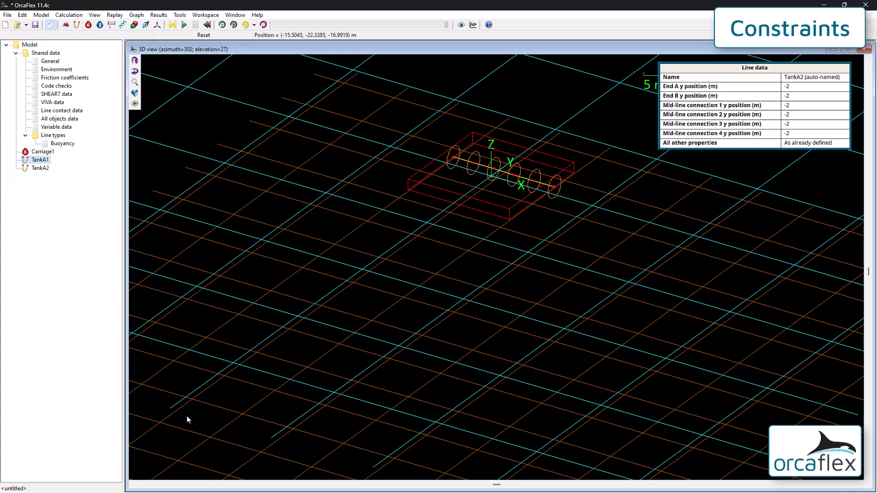
# Step: Set the y position of both end connections of the TankA2 line to -2 m
pyautogui.doubleClick(40, 168)
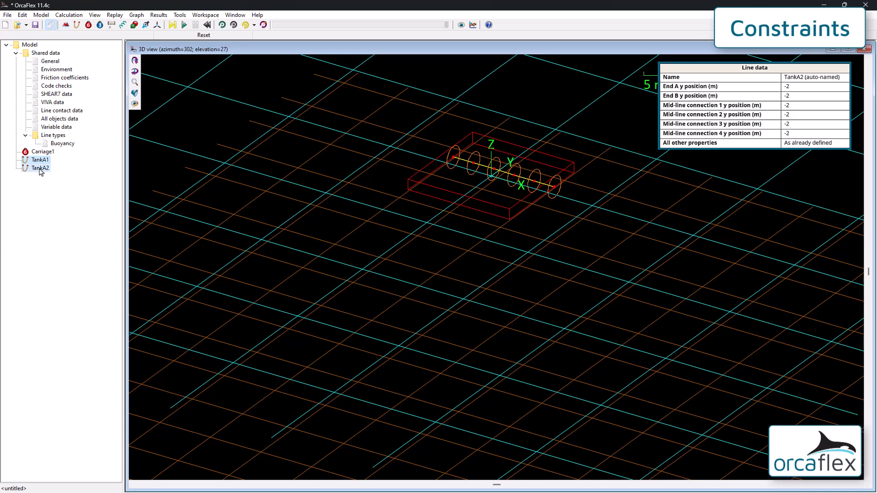
pyautogui.moveTo(289, 118); pyautogui.dragTo(145, 116)
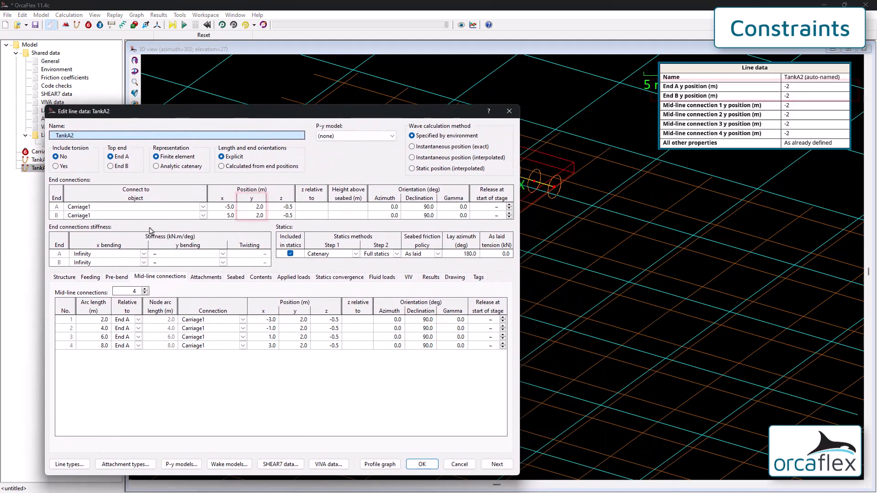
pyautogui.click(258, 207)
pyautogui.write('-2')
pyautogui.press('Return')
pyautogui.write('-2')
pyautogui.press('Return')
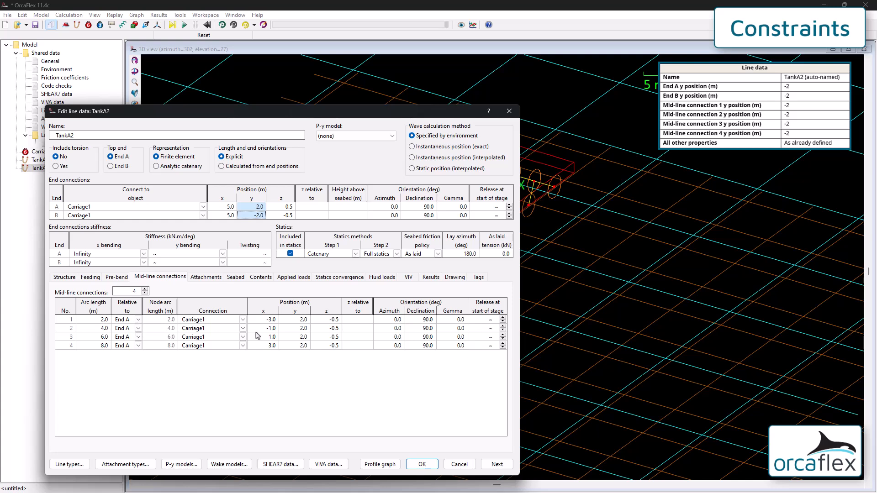
# Step: Set the y position of all four TankA2 mid-line connections to -2 m and accept the line data
pyautogui.click(298, 320)
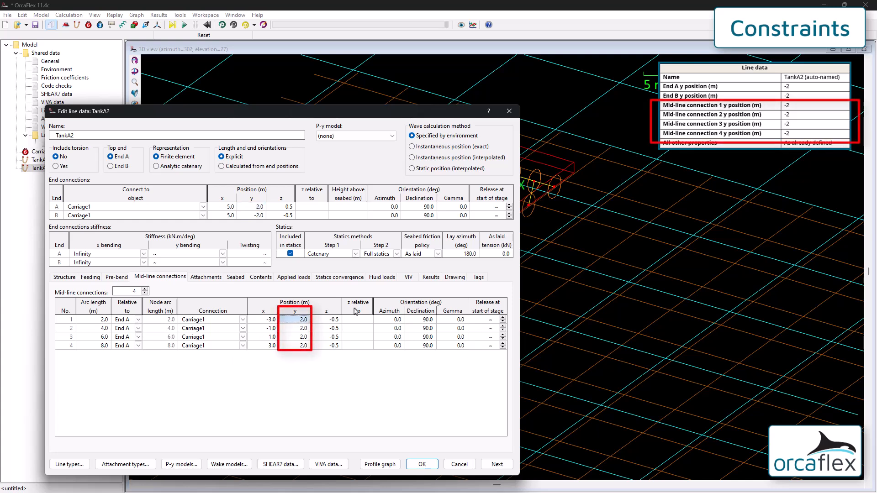
pyautogui.write('-2')
pyautogui.press('Return')
pyautogui.hotkey('shift', 'Down')
pyautogui.hotkey('shift', 'Down')
pyautogui.hotkey('shift', 'Down')
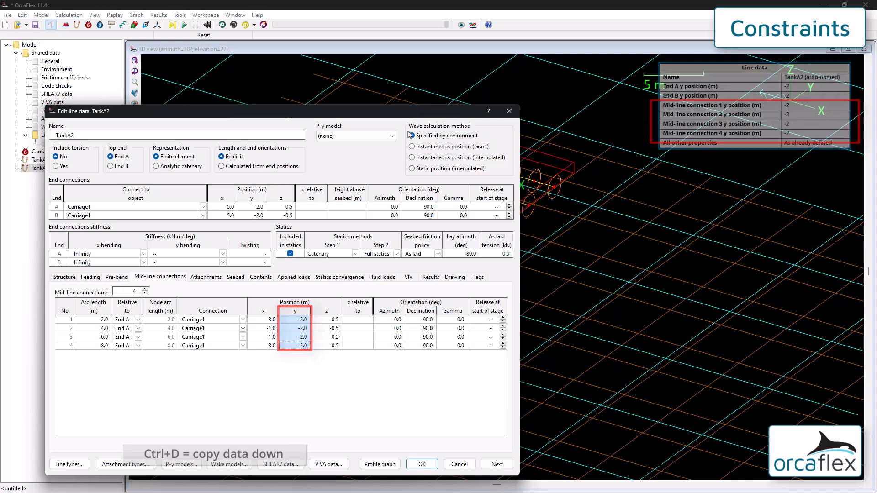
pyautogui.moveTo(388, 116)
pyautogui.mouseDown()
pyautogui.moveTo(275, 121)
pyautogui.moveTo(384, 101)
pyautogui.mouseUp()
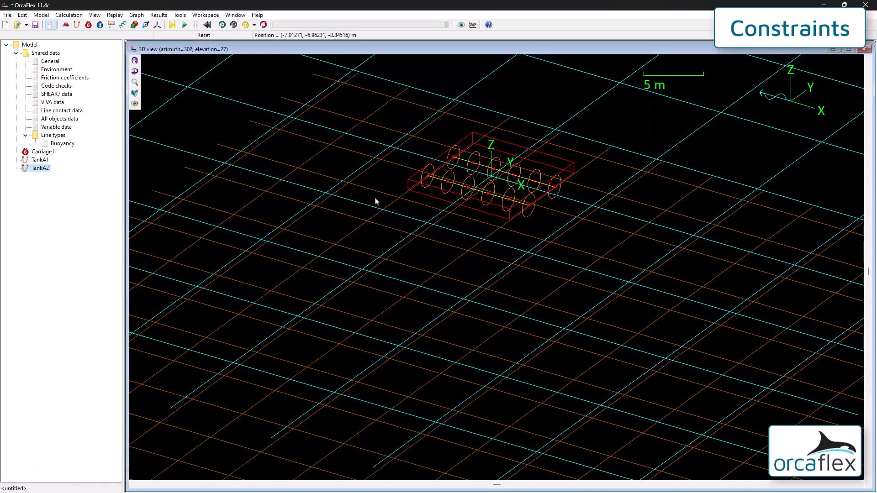
# Step: Examine the two tanks on the raft from another angle and in side elevation down to the seabed
pyautogui.moveTo(376, 202); pyautogui.dragTo(497, 258, button='middle')
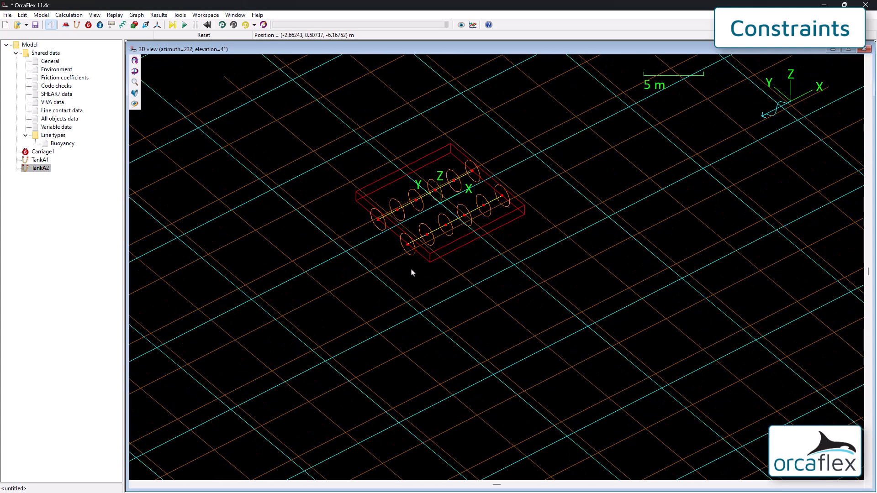
pyautogui.moveTo(427, 270); pyautogui.dragTo(461, 254)
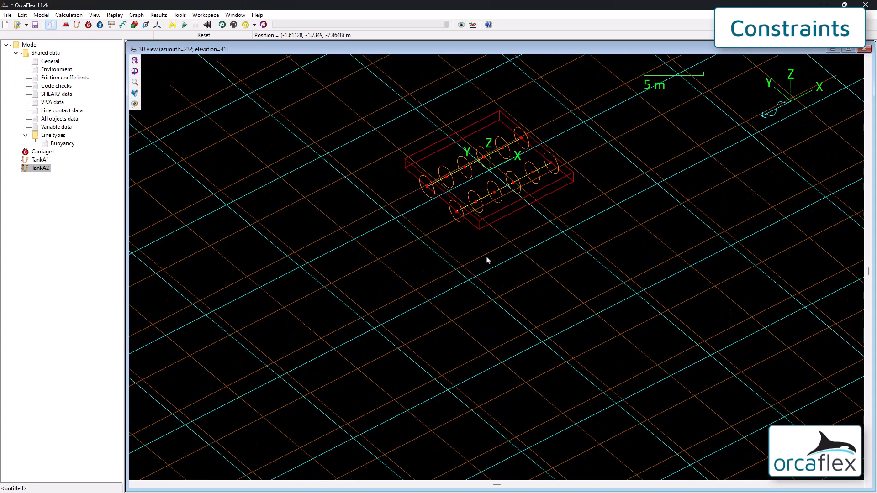
pyautogui.moveTo(519, 233); pyautogui.dragTo(374, 300)
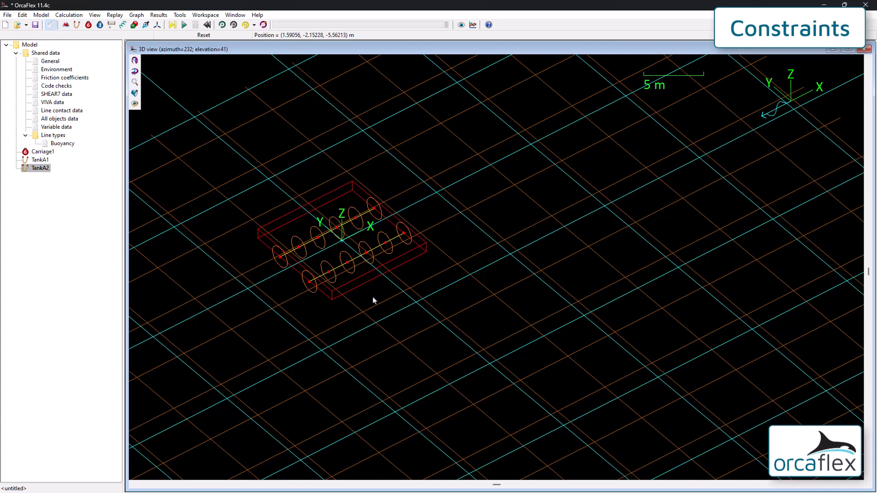
pyautogui.hotkey('ctrl', 't')
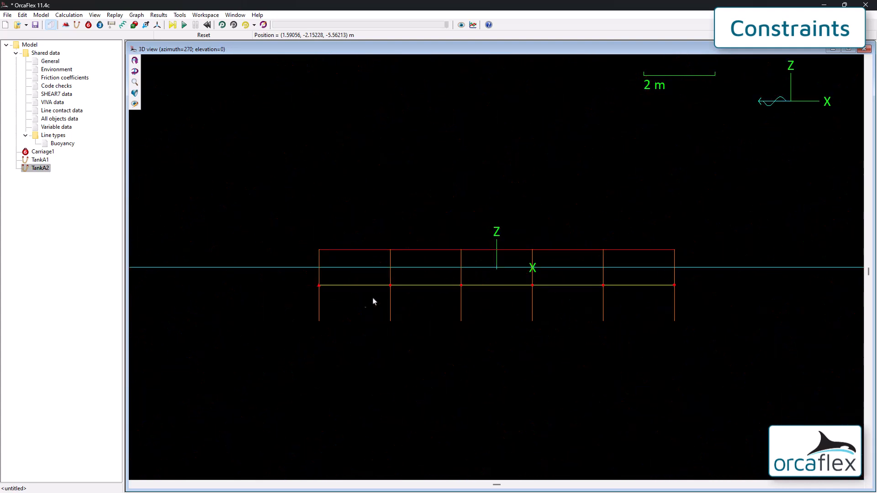
pyautogui.keyDown('ctrl'); pyautogui.scroll(-6, 484, 251); pyautogui.keyUp('ctrl')
pyautogui.moveTo(489, 382); pyautogui.dragTo(319, 300, button='middle')
pyautogui.moveTo(313, 252); pyautogui.dragTo(295, 237, button='middle')
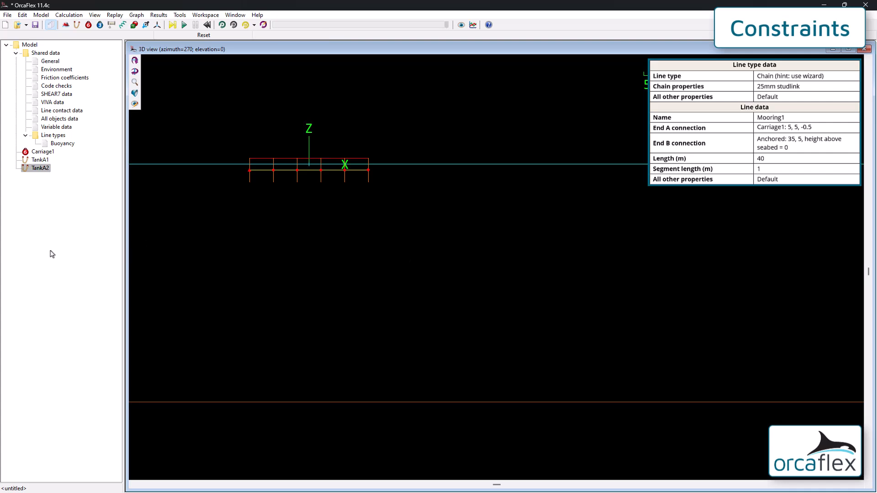
# Step: Add a second line type to the line type data and name it Chain
pyautogui.doubleClick(63, 144)
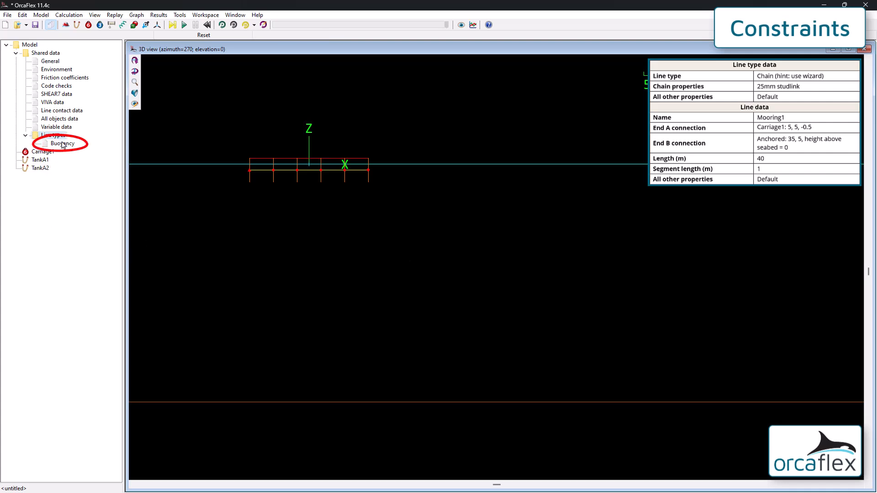
pyautogui.moveTo(209, 80); pyautogui.dragTo(225, 80)
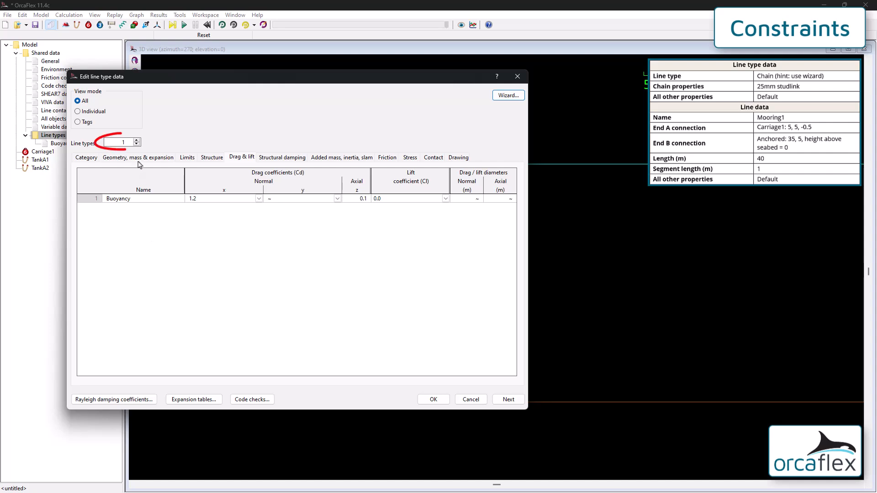
pyautogui.click(136, 140)
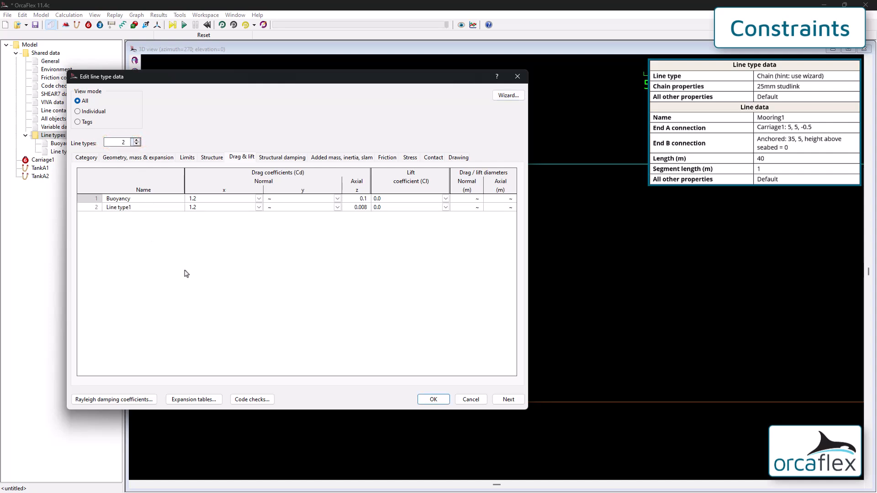
pyautogui.click(133, 207)
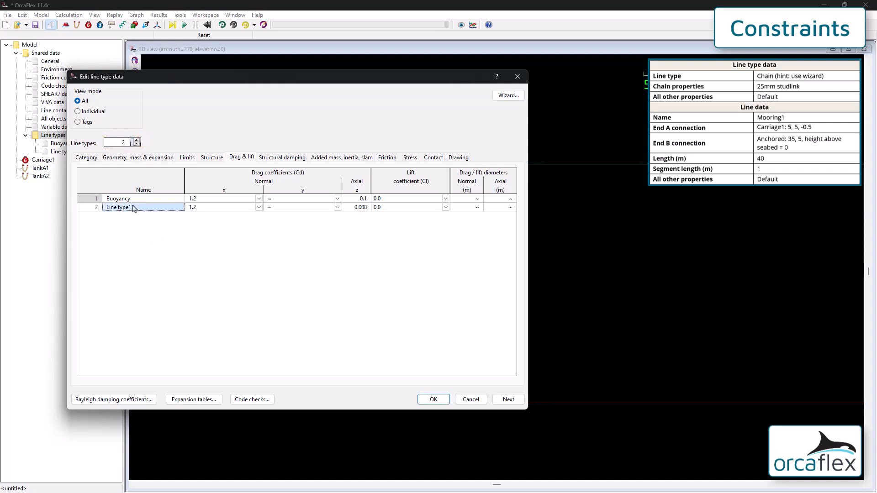
pyautogui.press('F2')
pyautogui.write('Chain')
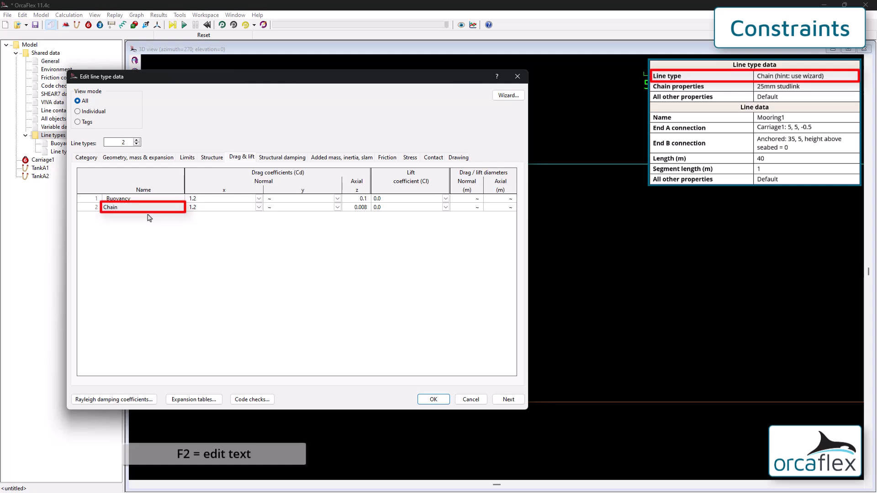
pyautogui.press('Return')
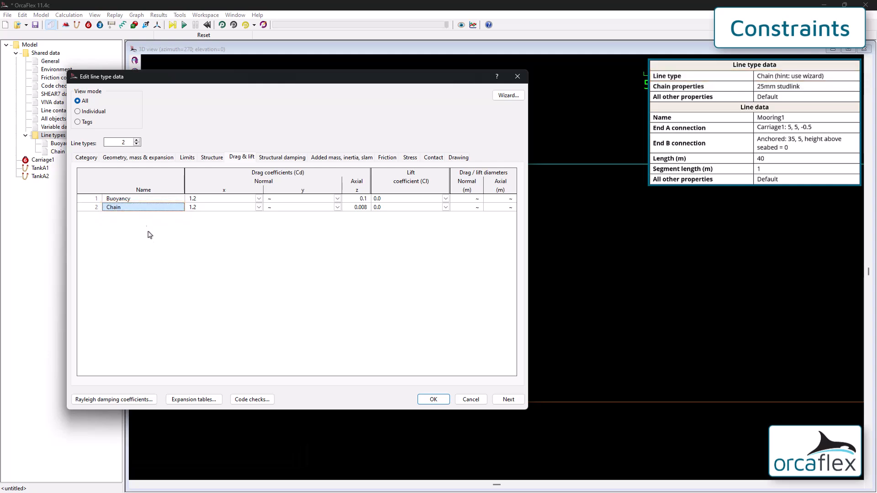
# Step: Define the Chain line type with the line type wizard as studlink chain of 0.025 m bar diameter and accept the data
pyautogui.click(504, 97)
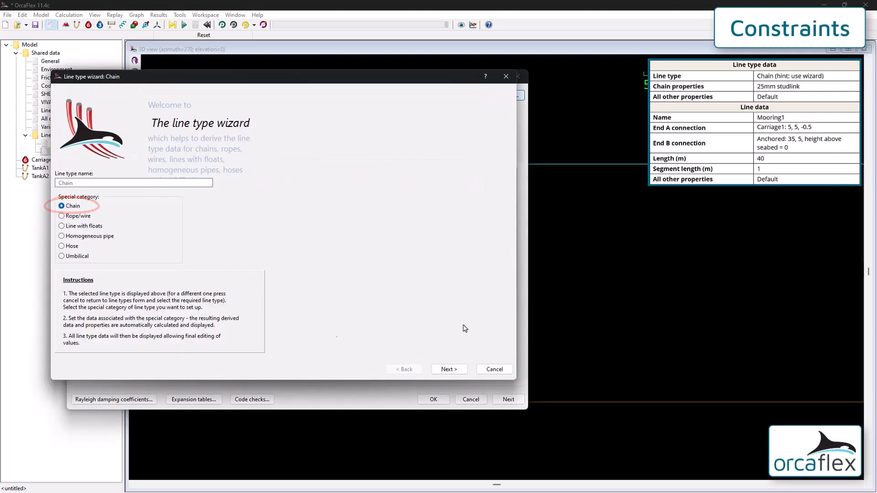
pyautogui.click(448, 370)
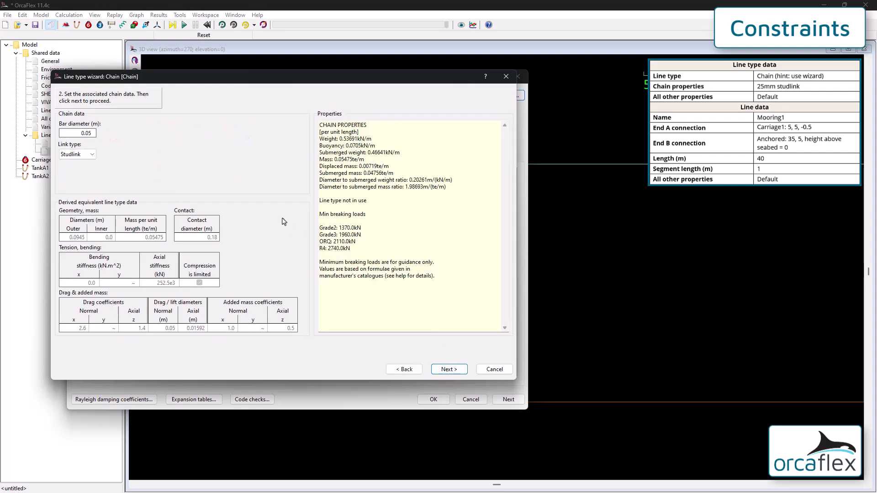
pyautogui.doubleClick(88, 134)
pyautogui.write('0.025')
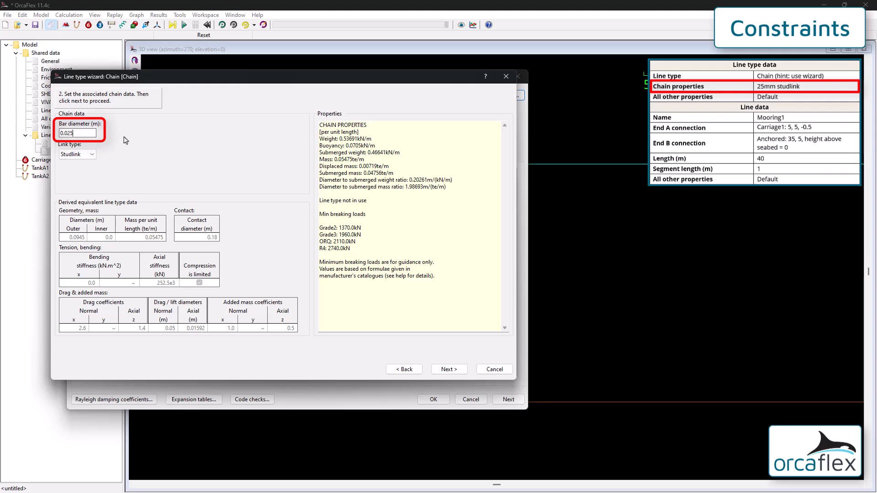
pyautogui.press('Return')
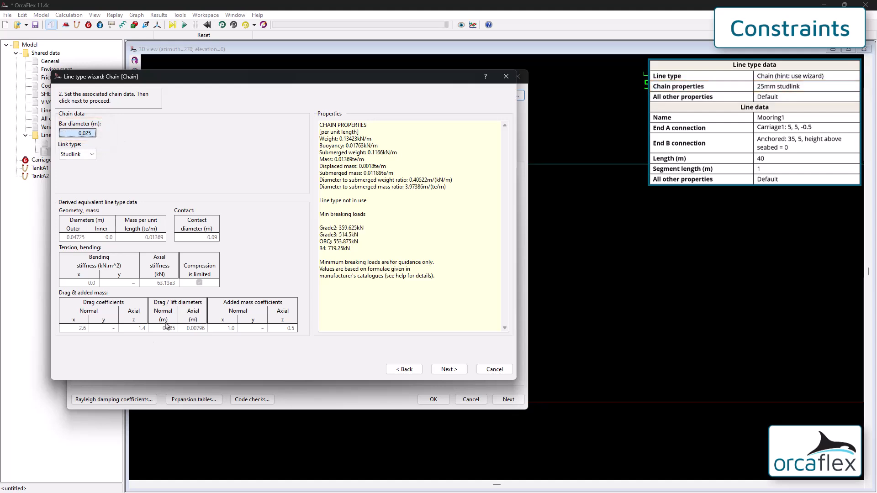
pyautogui.click(448, 369)
pyautogui.click(449, 369)
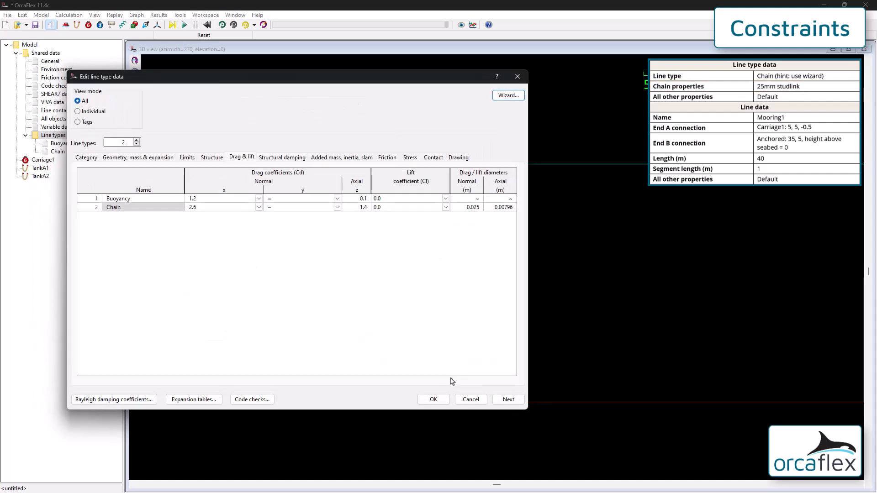
pyautogui.click(435, 400)
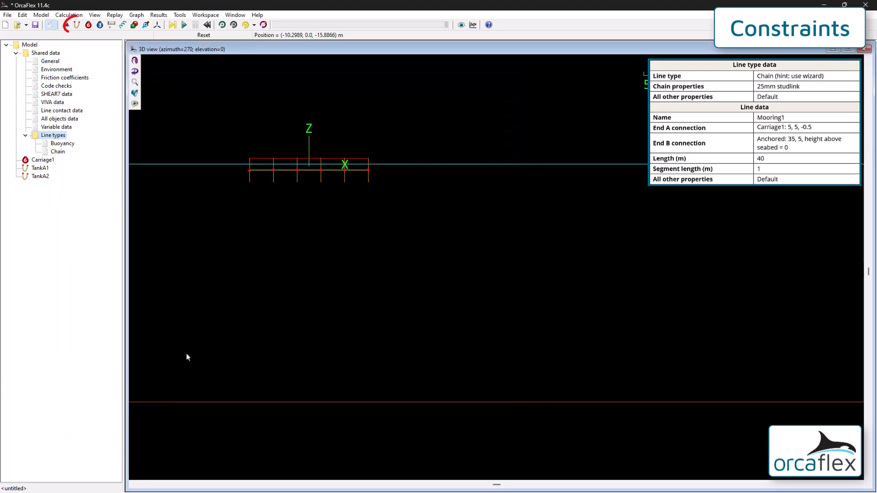
# Step: Add a new line to the model beside the raft and name it Mooring1
pyautogui.click(77, 25)
pyautogui.click(424, 212)
pyautogui.doubleClick(431, 239)
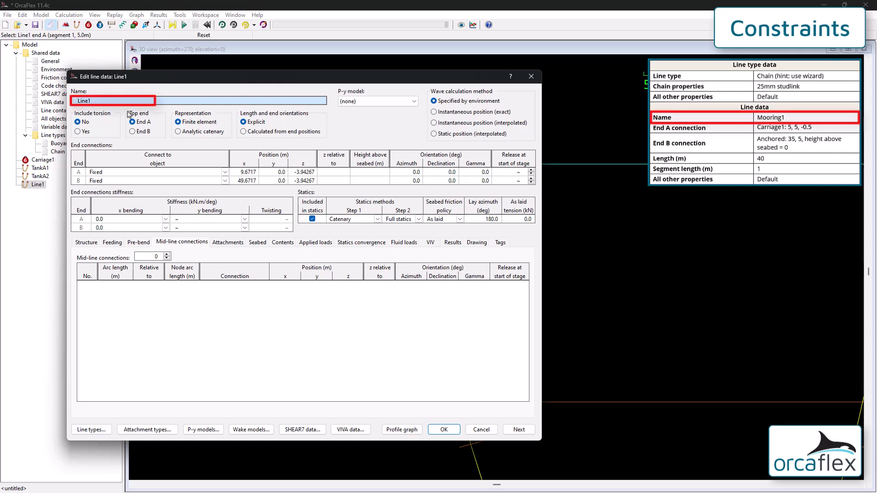
pyautogui.write('Mooring')
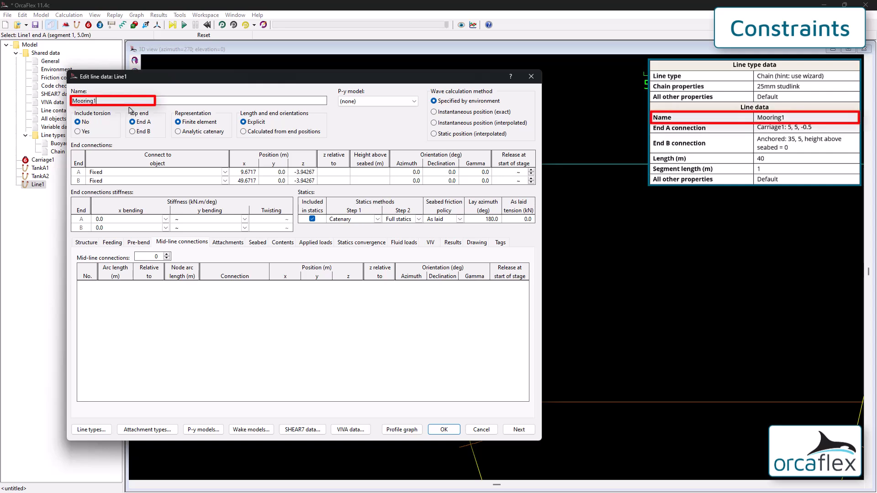
pyautogui.press('Return')
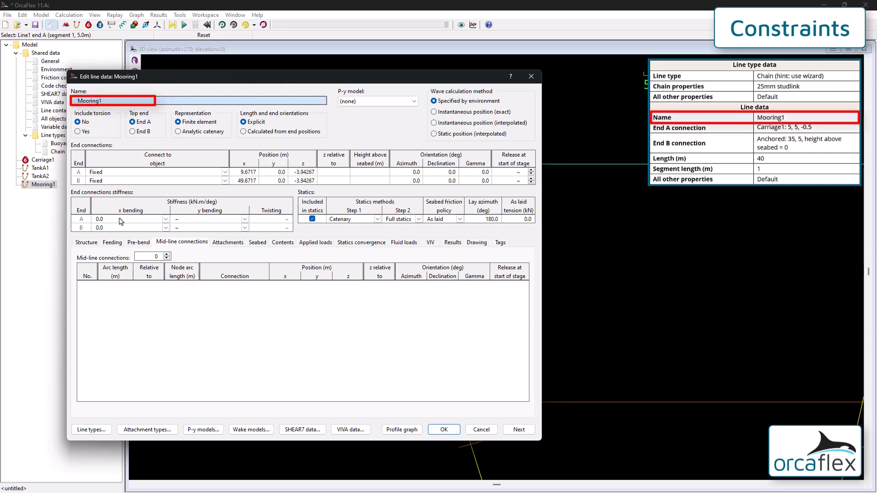
# Step: Connect End A of Mooring1 to Carriage1 at x 5, y 5, z -0.5 m
pyautogui.click(226, 173)
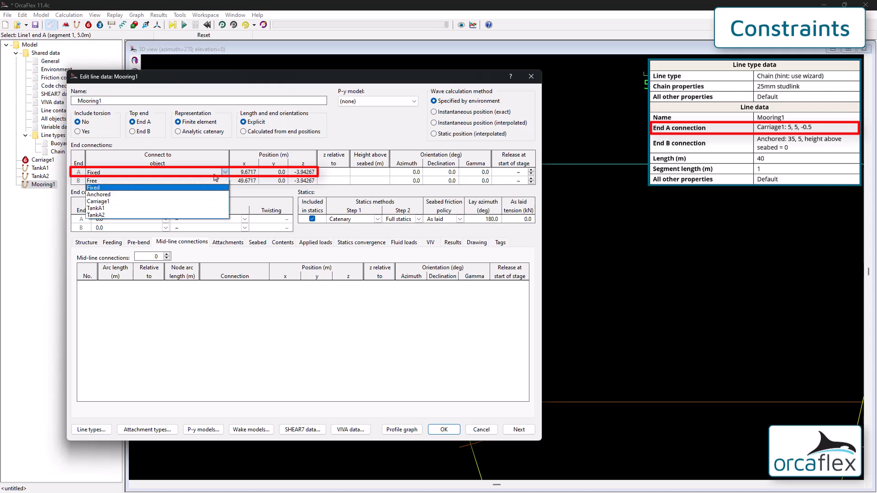
pyautogui.click(189, 202)
pyautogui.click(248, 172)
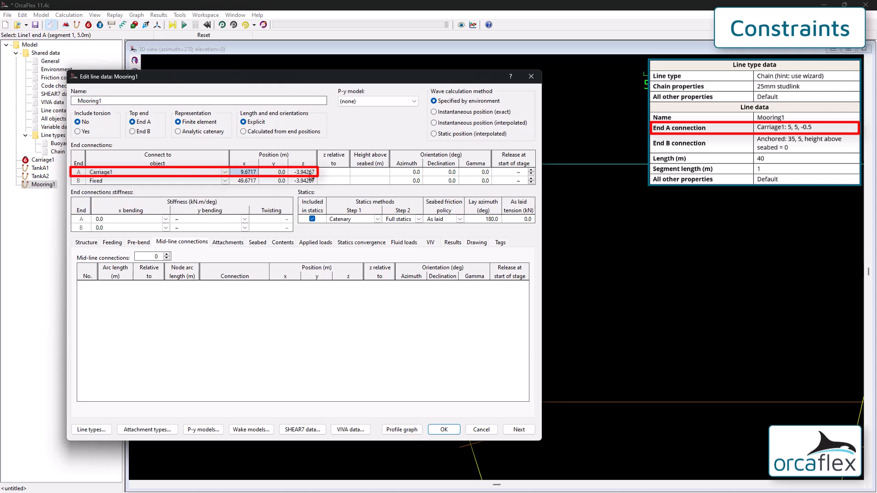
pyautogui.write('5')
pyautogui.press('Return')
pyautogui.press('Tab')
pyautogui.write('5')
pyautogui.press('Tab')
pyautogui.write('-')
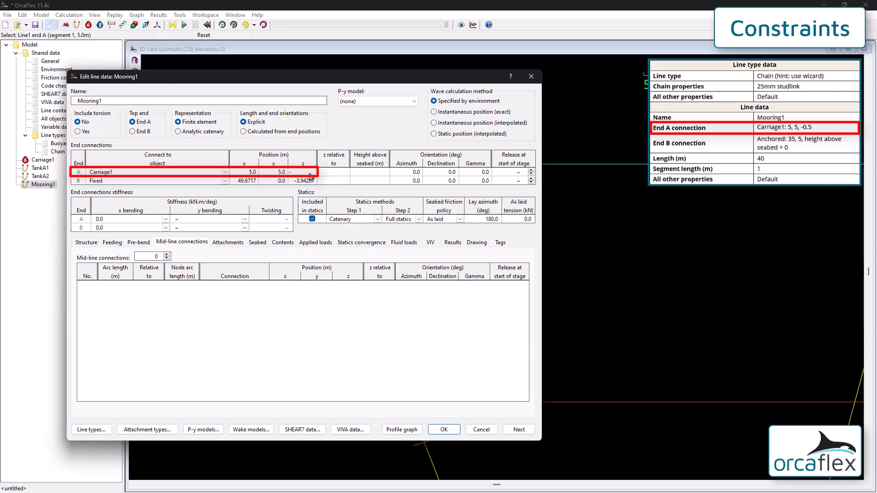
pyautogui.press('Return')
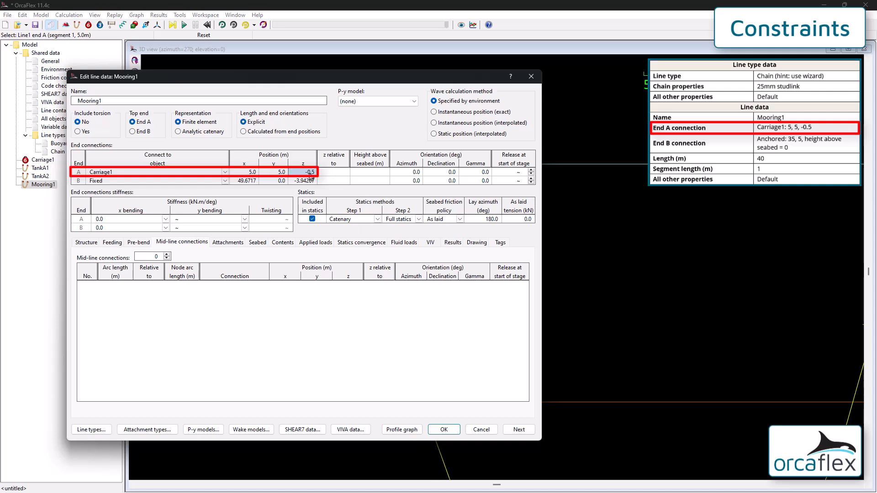
# Step: Anchor End B of Mooring1 at x 35 m, y 5 m with a height above seabed of 0 m
pyautogui.click(225, 181)
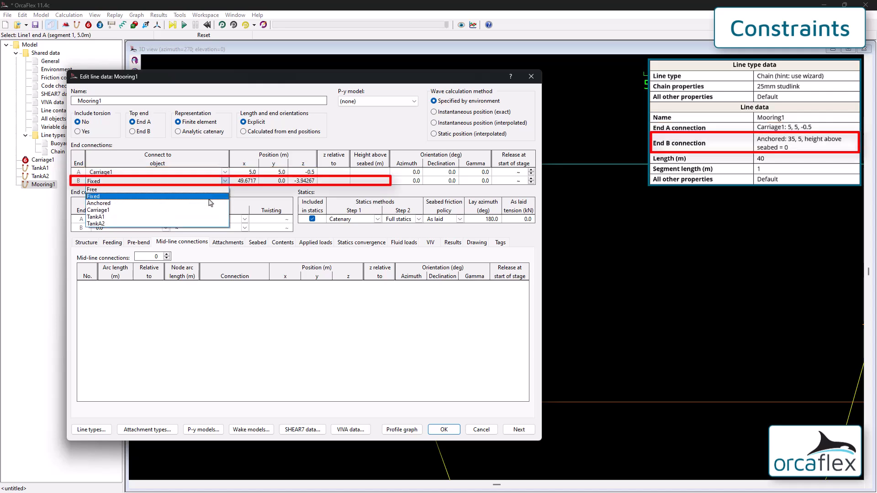
pyautogui.click(210, 204)
pyautogui.click(248, 184)
pyautogui.write('35')
pyautogui.press('Return')
pyautogui.press('Right')
pyautogui.write('5')
pyautogui.press('Return')
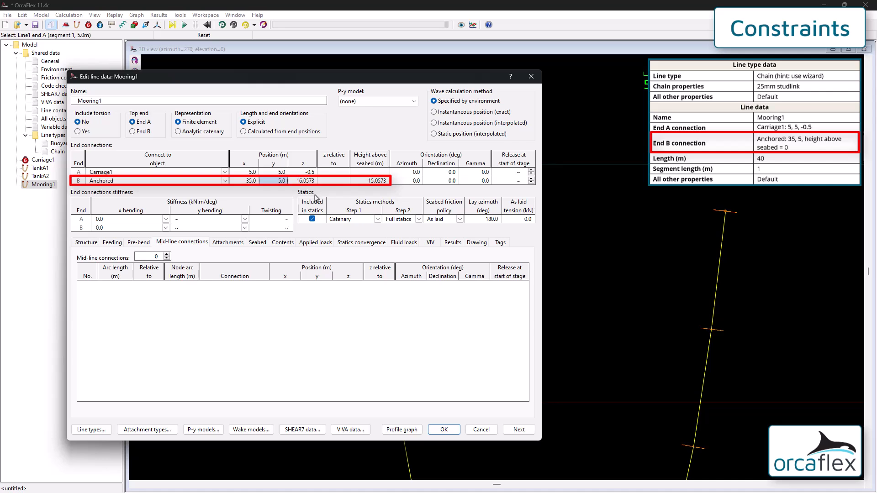
pyautogui.press('Right')
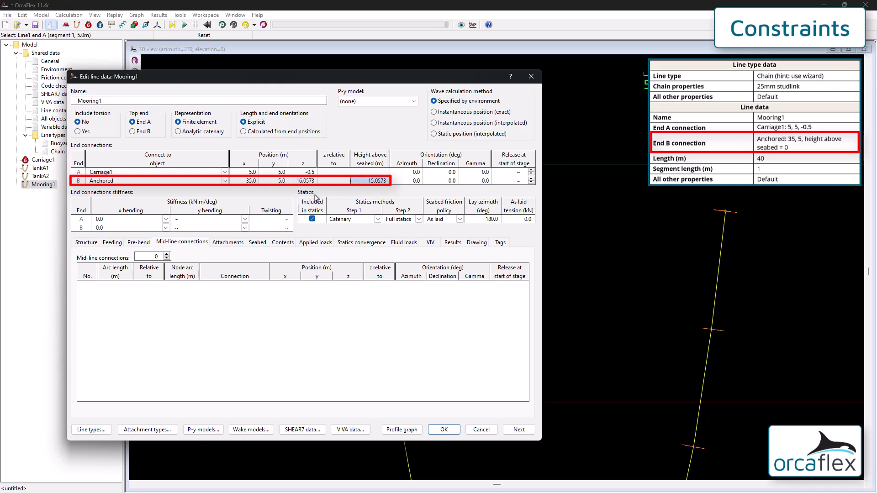
pyautogui.write('0')
pyautogui.press('Return')
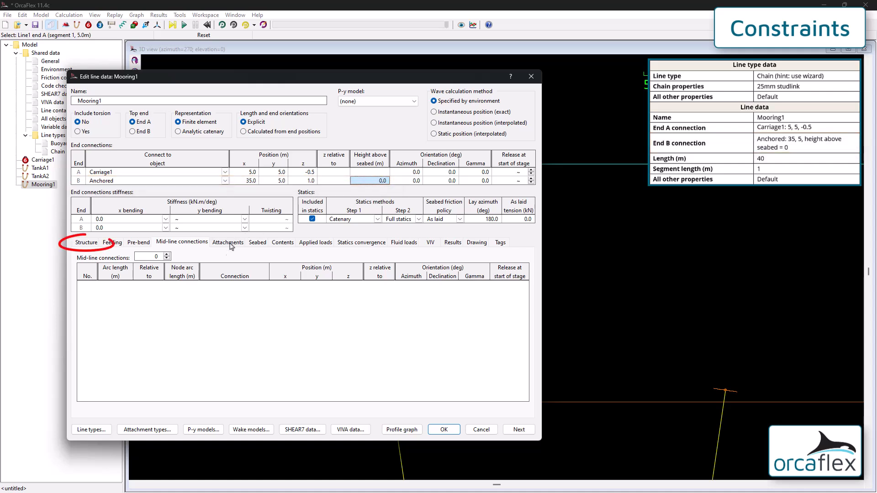
# Step: Make Mooring1's single section 40 m long with a 1 m target segment length and the Chain line type
pyautogui.click(86, 243)
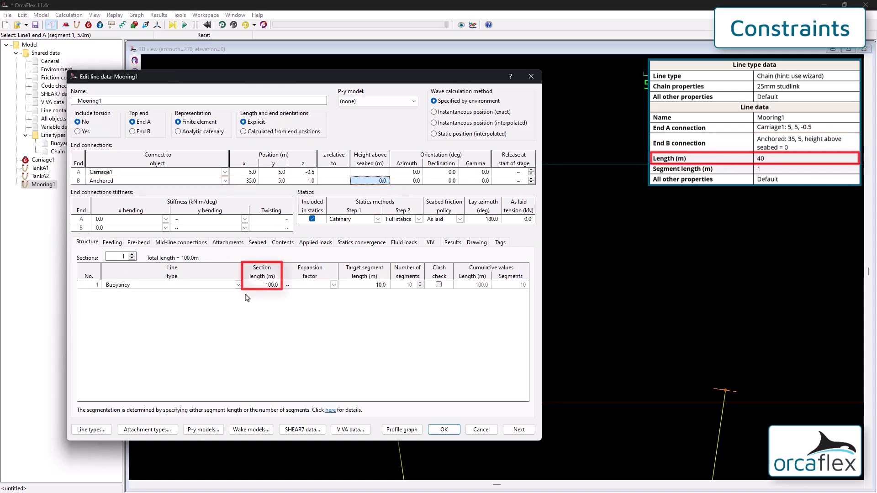
pyautogui.click(270, 285)
pyautogui.write('40')
pyautogui.press('Return')
pyautogui.press('Tab')
pyautogui.press('Tab')
pyautogui.write('1')
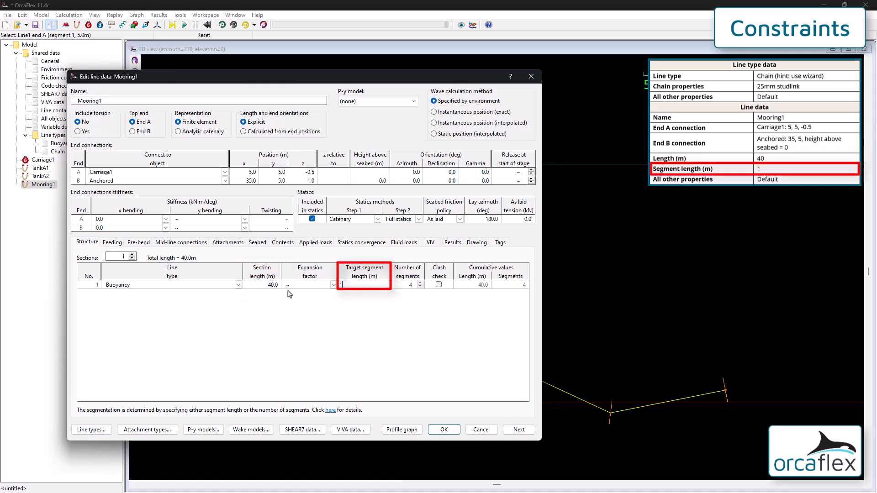
pyautogui.press('Return')
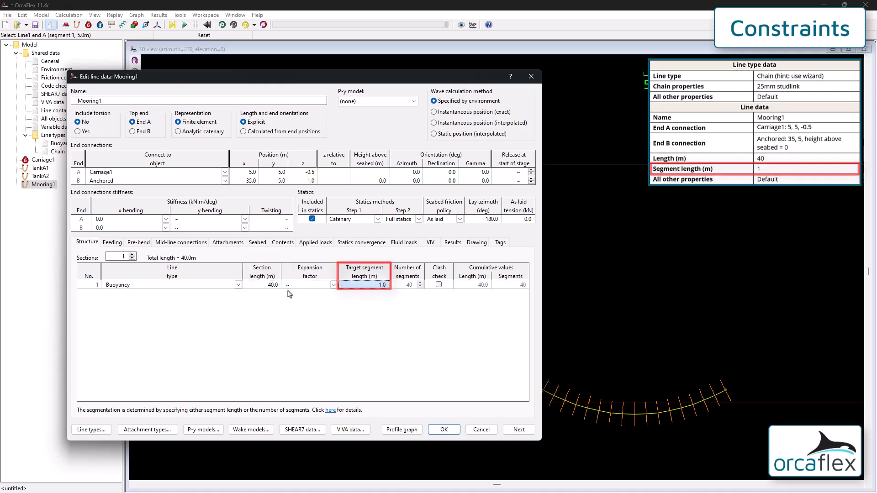
pyautogui.click(238, 285)
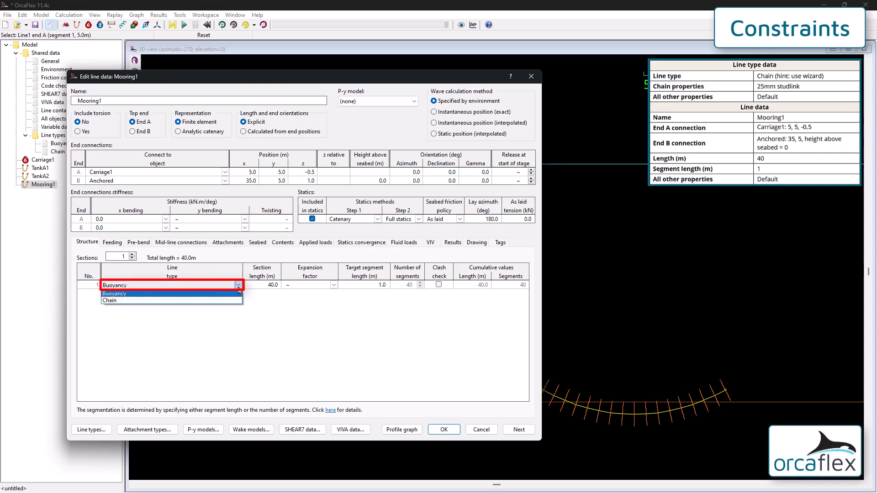
pyautogui.click(151, 301)
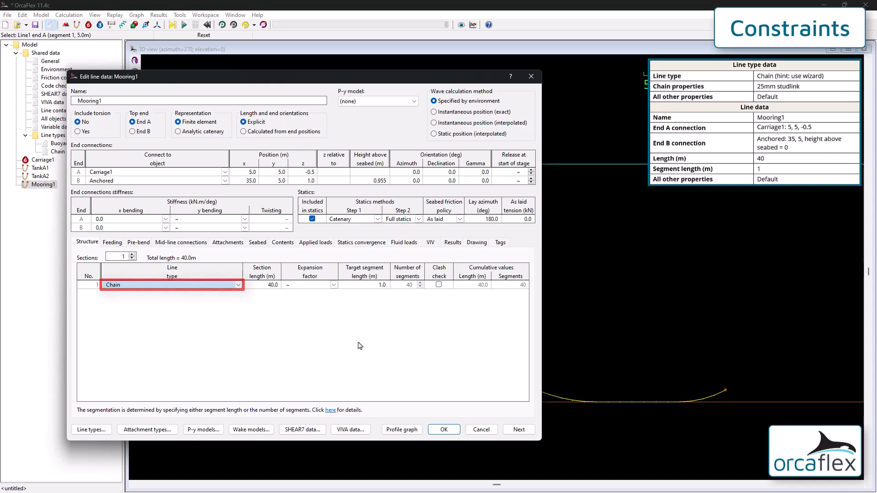
# Step: Set Mooring1's End B height above seabed back to 0 m and accept the line data
pyautogui.click(365, 181)
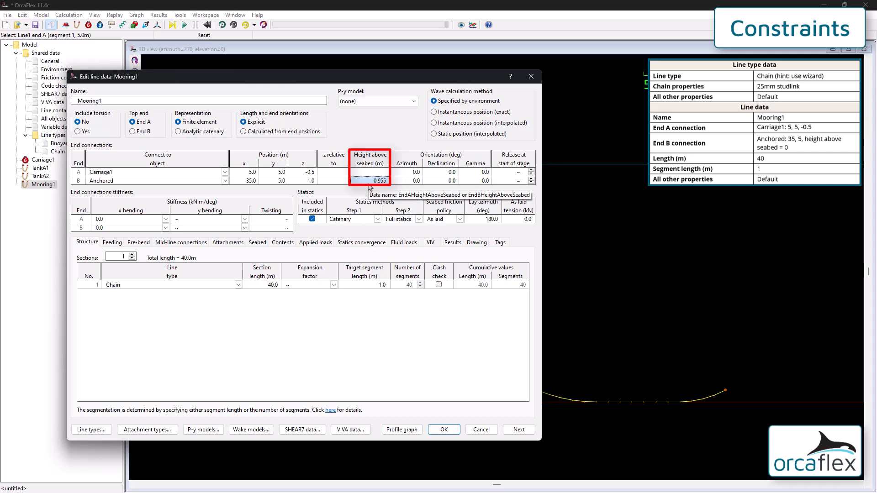
pyautogui.write('0')
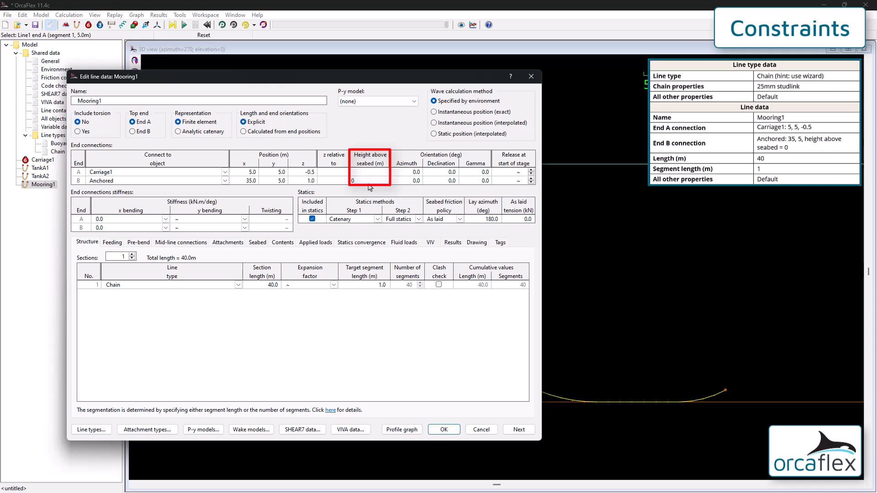
pyautogui.press('Return')
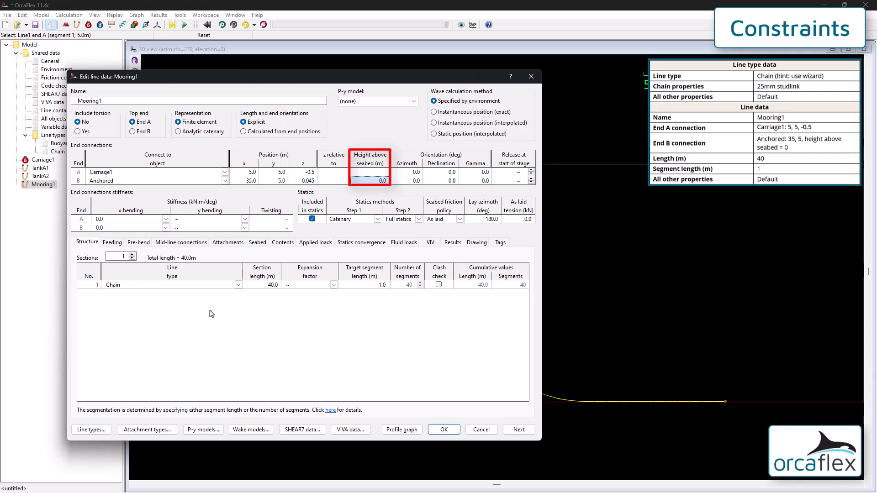
pyautogui.press('Return')
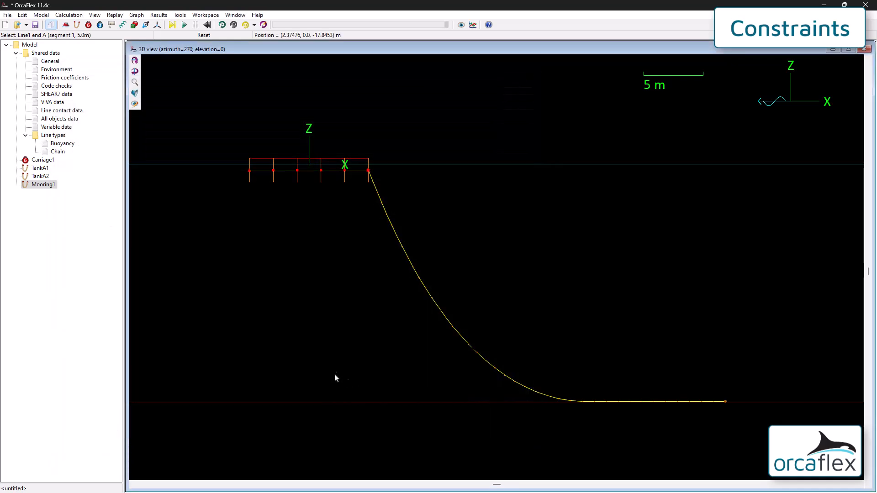
# Step: Duplicate Mooring1 to create a second mooring line in the model
pyautogui.moveTo(548, 243); pyautogui.dragTo(429, 303)
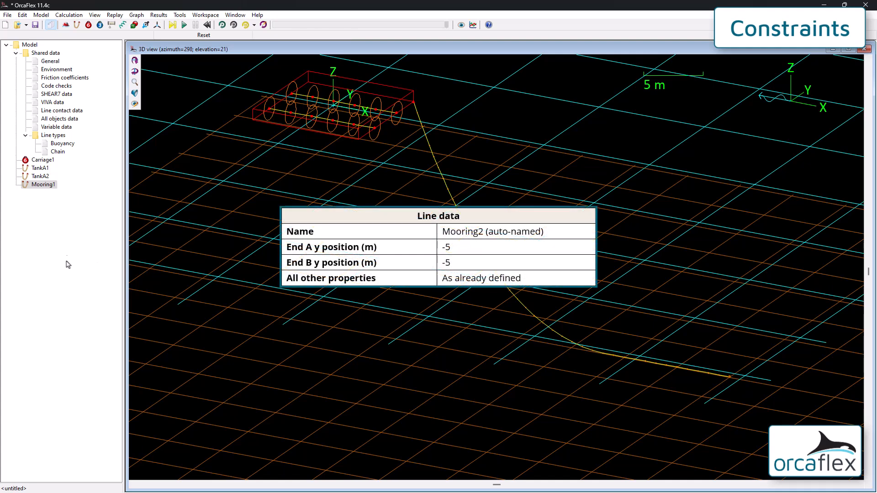
pyautogui.click(69, 188)
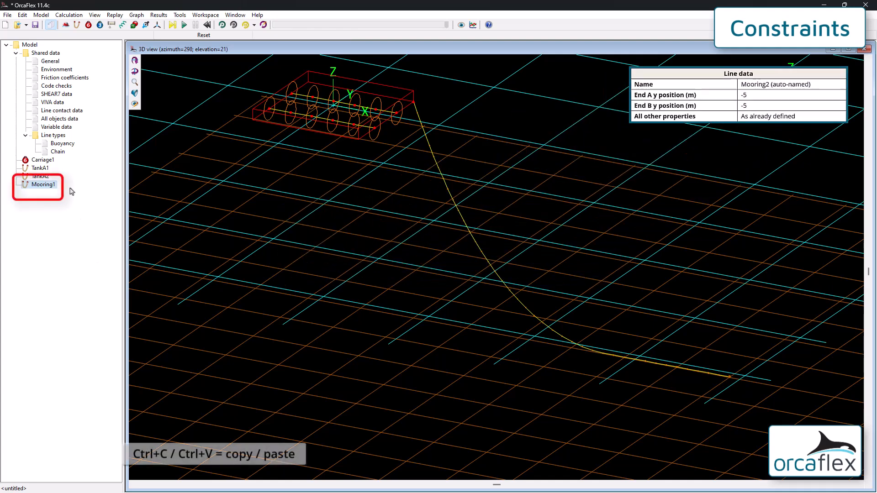
pyautogui.hotkey('ctrl', 'v')
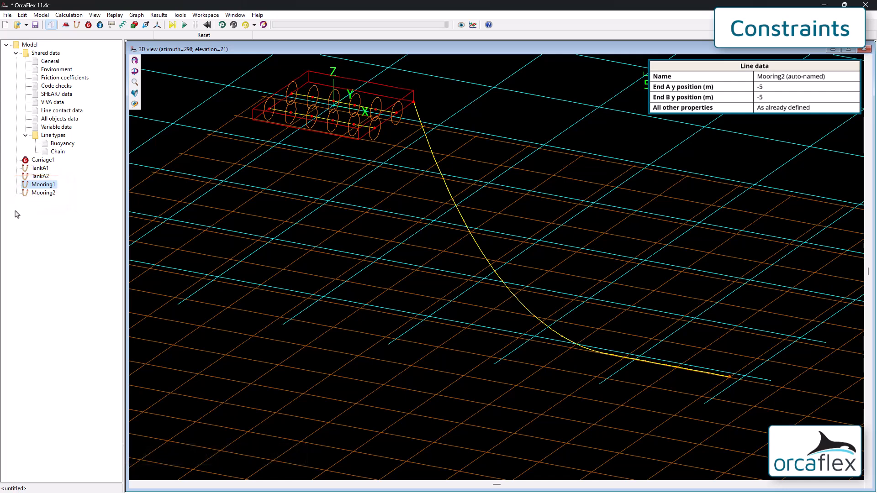
# Step: Set the y position of both End A and End B of Mooring2 to -5 m and accept the line data
pyautogui.doubleClick(37, 194)
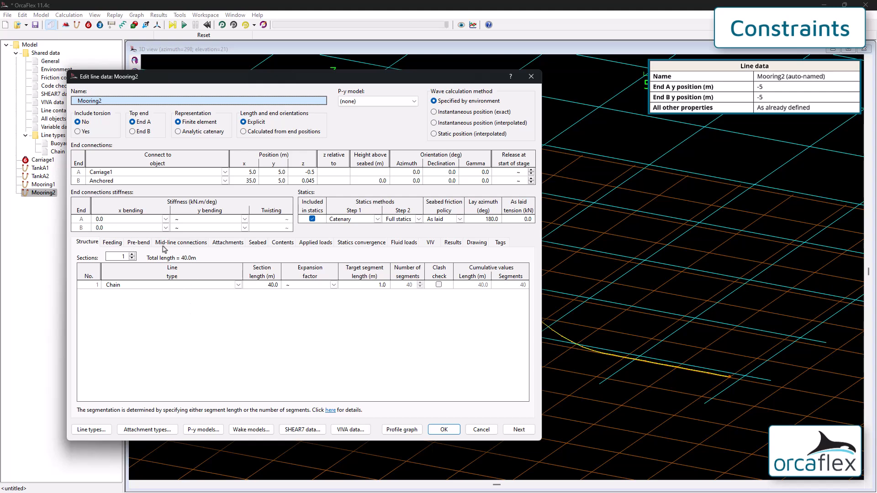
pyautogui.click(277, 174)
pyautogui.write('-5')
pyautogui.press('Return')
pyautogui.press('Down')
pyautogui.write('-5')
pyautogui.press('Return')
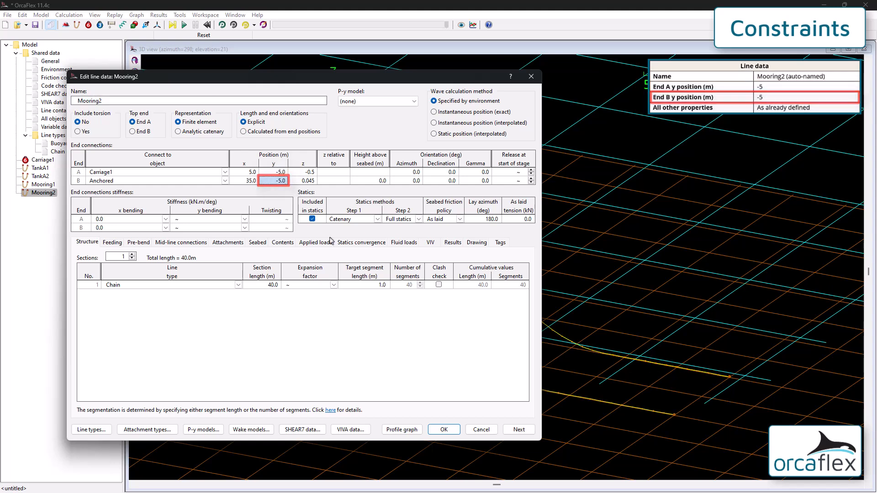
pyautogui.click(442, 430)
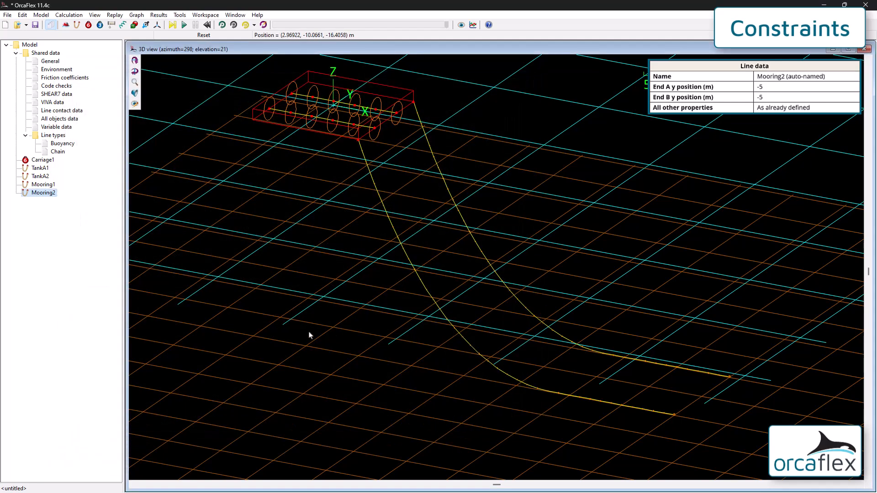
# Step: Run the static analysis and the dynamic simulation of the moored raft, and replay the motion
pyautogui.moveTo(363, 394); pyautogui.dragTo(387, 398, button='middle')
pyautogui.scroll(-1, 388, 399)
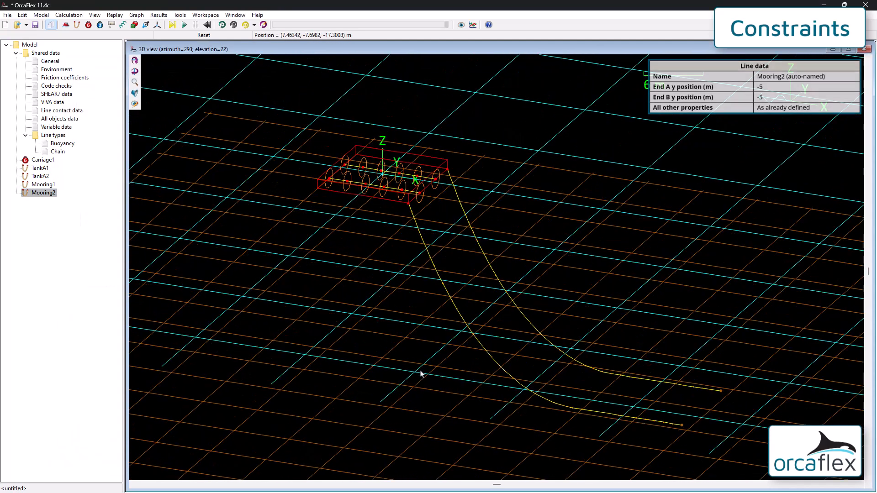
pyautogui.moveTo(423, 370); pyautogui.dragTo(421, 355, button='middle')
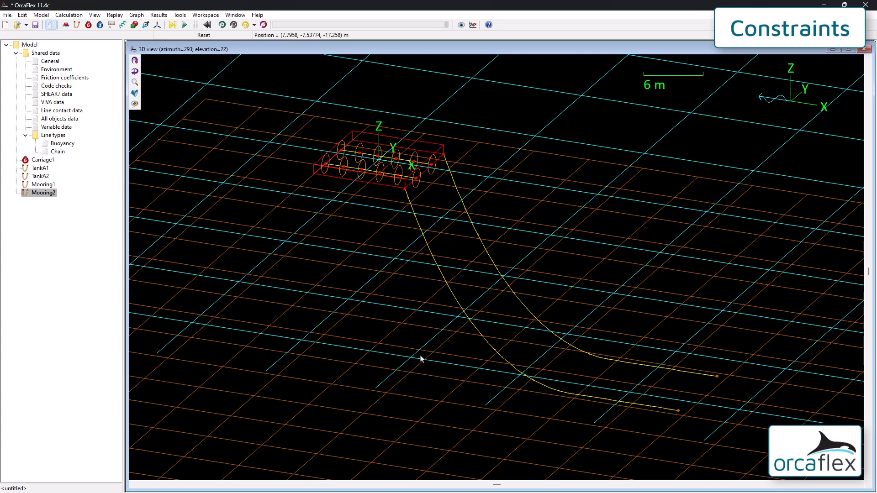
pyautogui.click(175, 26)
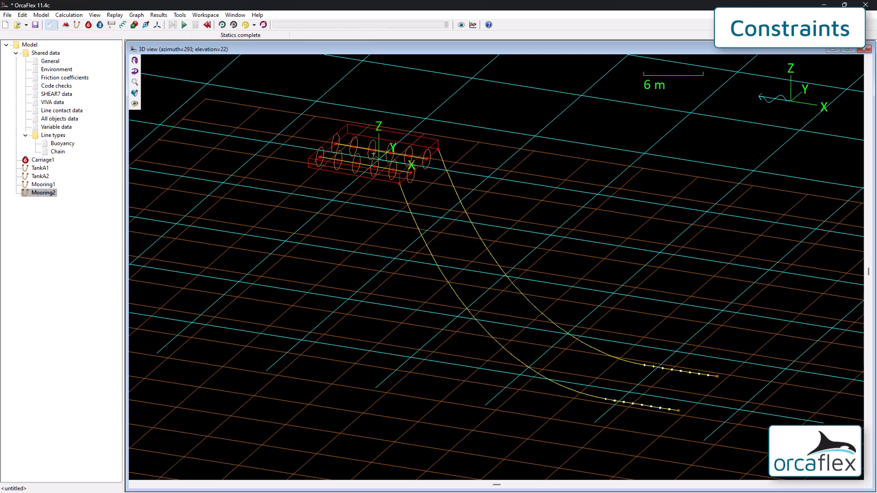
pyautogui.click(184, 25)
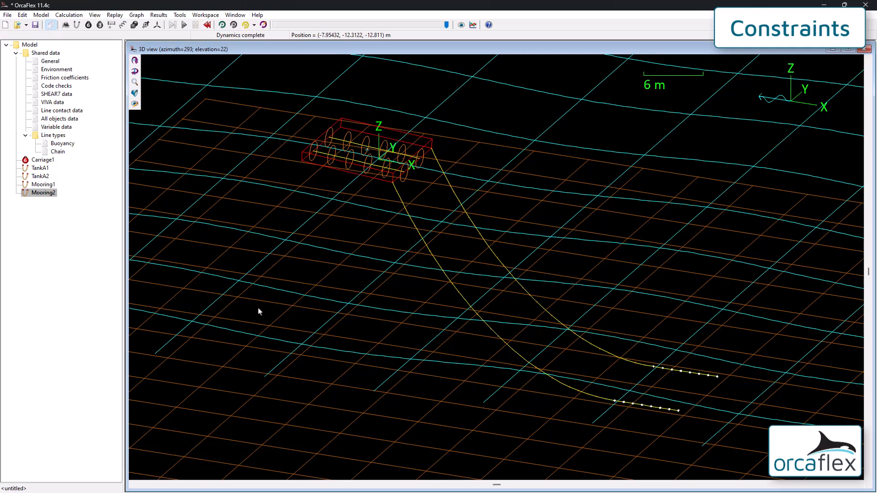
pyautogui.hotkey('ctrl', 'r')
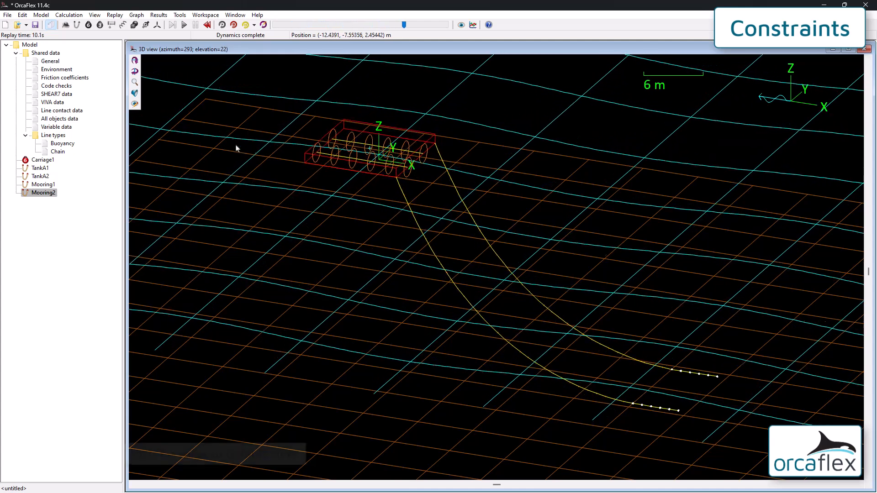
# Step: Restore the default 3D view and reset the model, discarding the simulation results
pyautogui.hotkey('ctrl', 't')
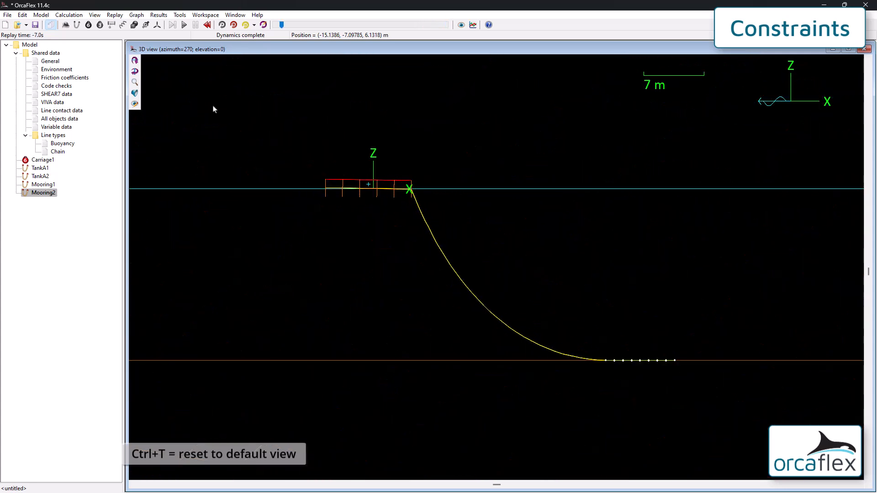
pyautogui.press('F12')
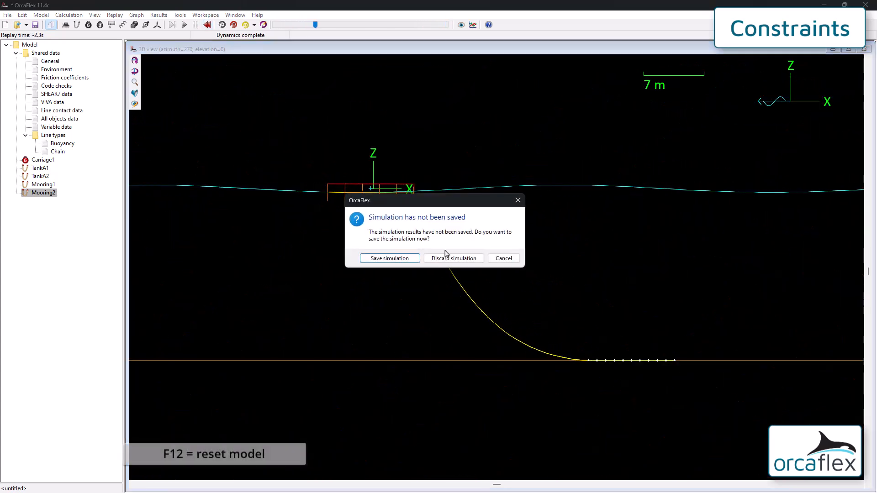
pyautogui.click(452, 257)
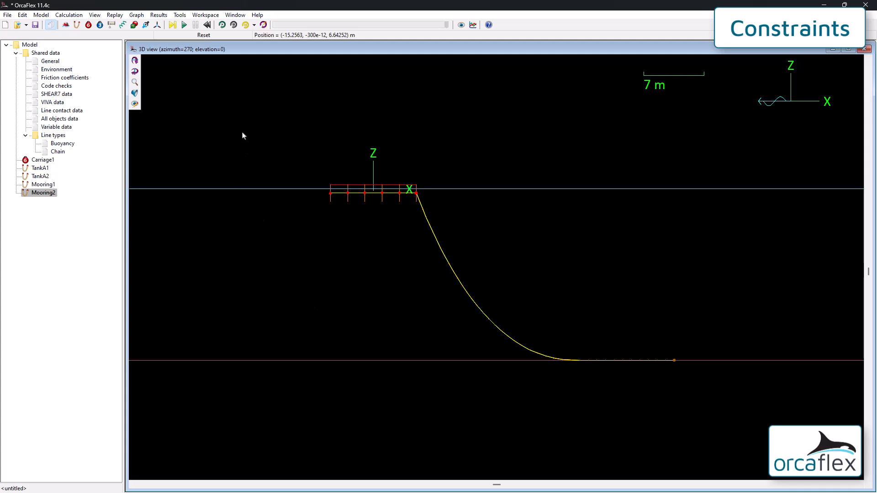
# Step: Add a new constraint to the model near the raft's unmoored end and name it Connection1
pyautogui.click(146, 25)
pyautogui.click(299, 157)
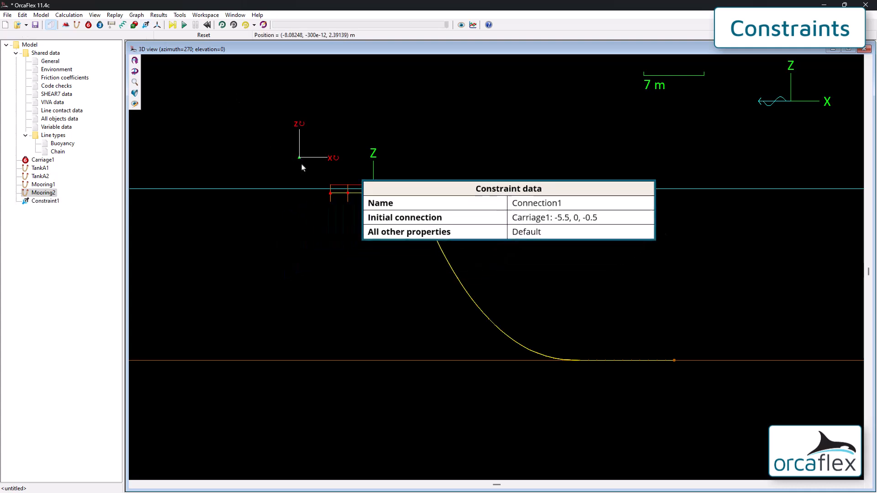
pyautogui.doubleClick(307, 158)
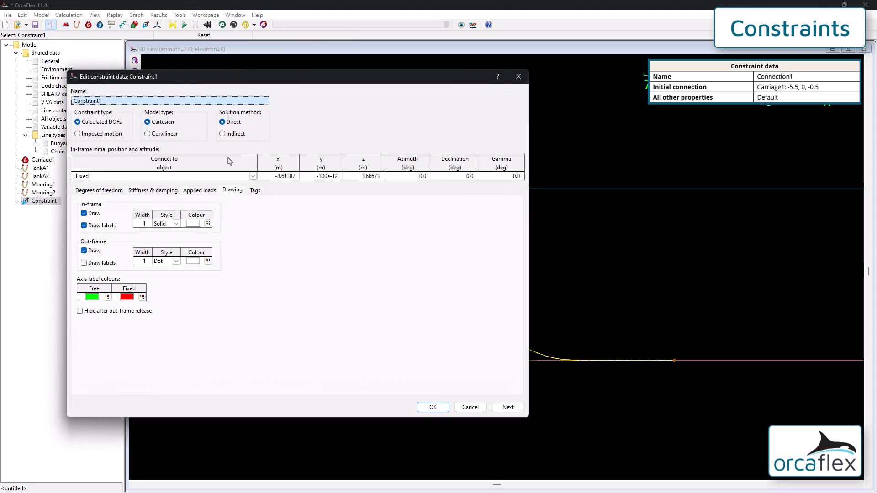
pyautogui.write('Co')
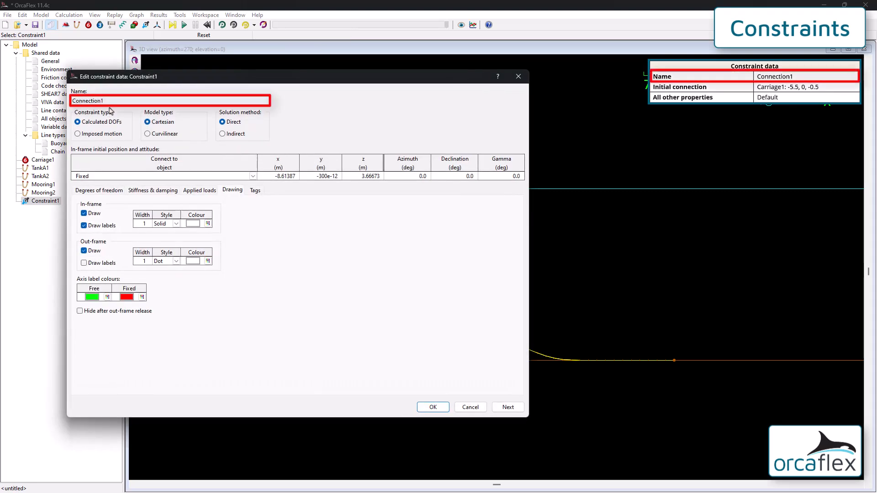
# Step: Connect Connection1 to Carriage1 at x -5.5, y 0, z -0.5 m, check its degrees of freedom and accept the constraint data
pyautogui.click(252, 177)
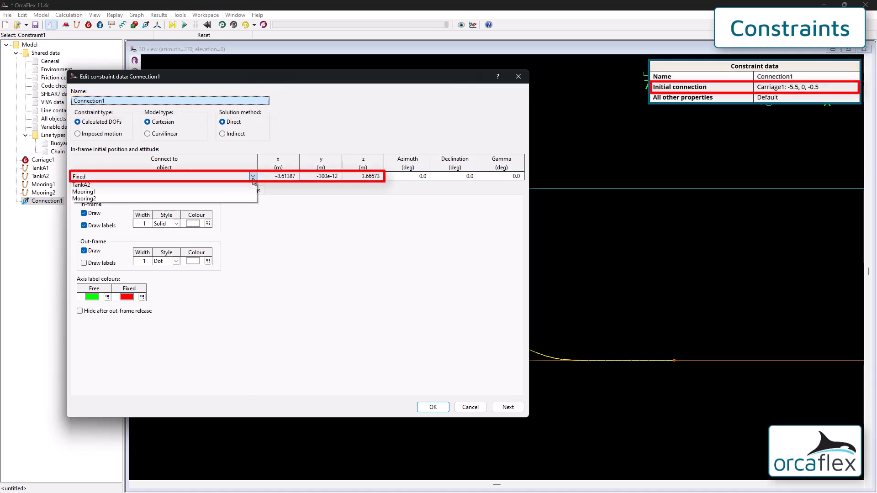
pyautogui.click(210, 209)
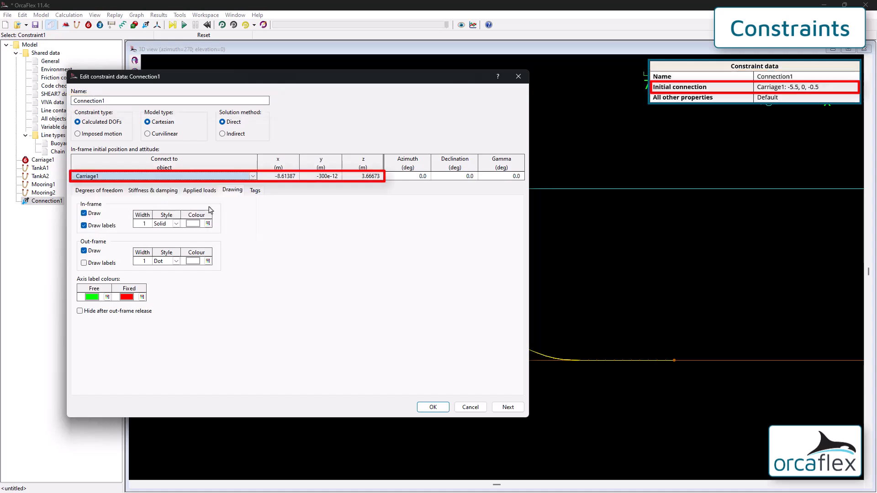
pyautogui.click(285, 176)
pyautogui.write('-5')
pyautogui.click(315, 177)
pyautogui.write('0')
pyautogui.press('Return')
pyautogui.press('Tab')
pyautogui.write('-0')
pyautogui.write('.5')
pyautogui.press('Return')
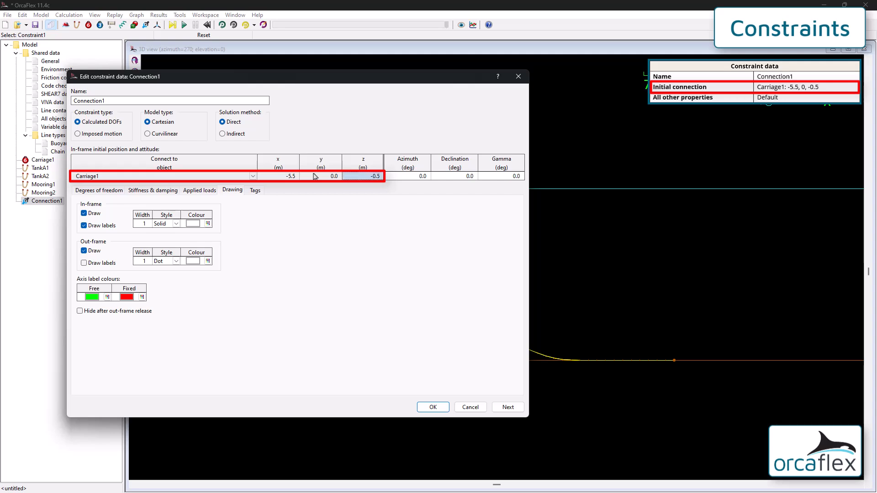
pyautogui.click(108, 191)
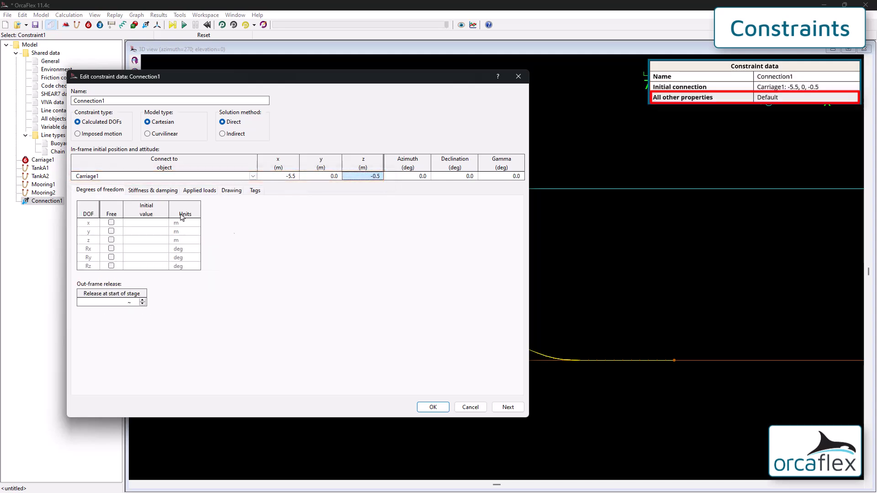
pyautogui.click(434, 407)
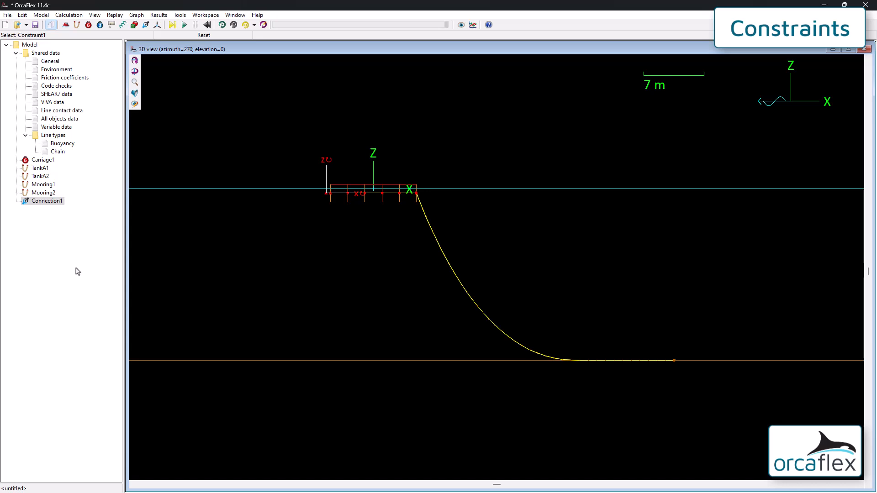
# Step: Add a new group to the model tree and rename it Moorings
pyautogui.rightClick(34, 233)
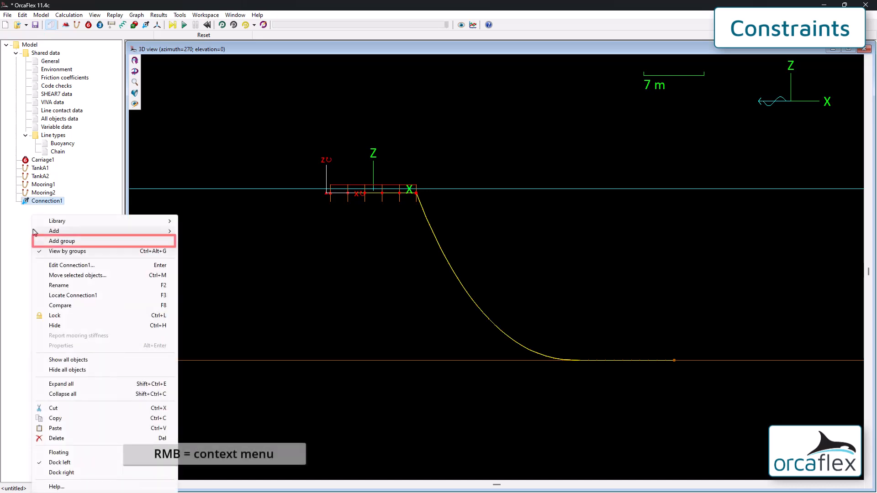
pyautogui.click(58, 241)
pyautogui.click(50, 209)
pyautogui.press('F2')
pyautogui.write('Moorings')
pyautogui.press('Return')
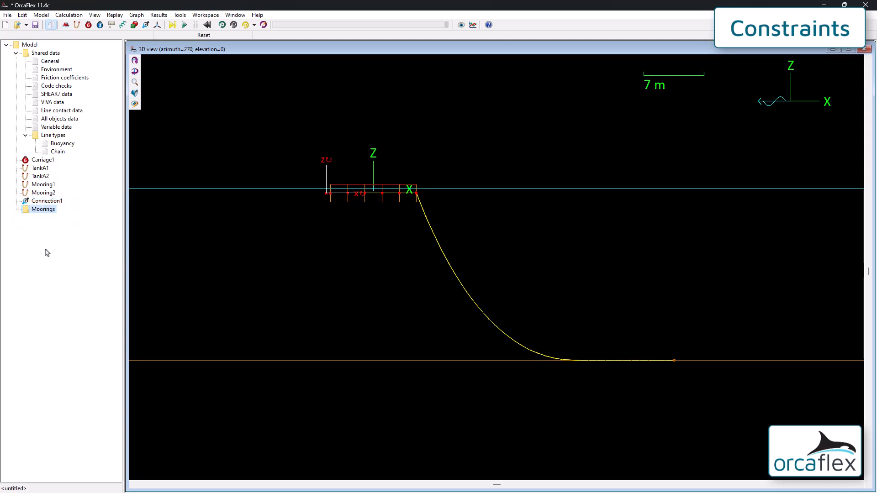
# Step: Move Mooring1 and Mooring2 into the Moorings group
pyautogui.click(46, 185)
pyautogui.keyDown('shift'); pyautogui.click(48, 193); pyautogui.keyUp('shift')
pyautogui.moveTo(53, 194); pyautogui.dragTo(51, 210)
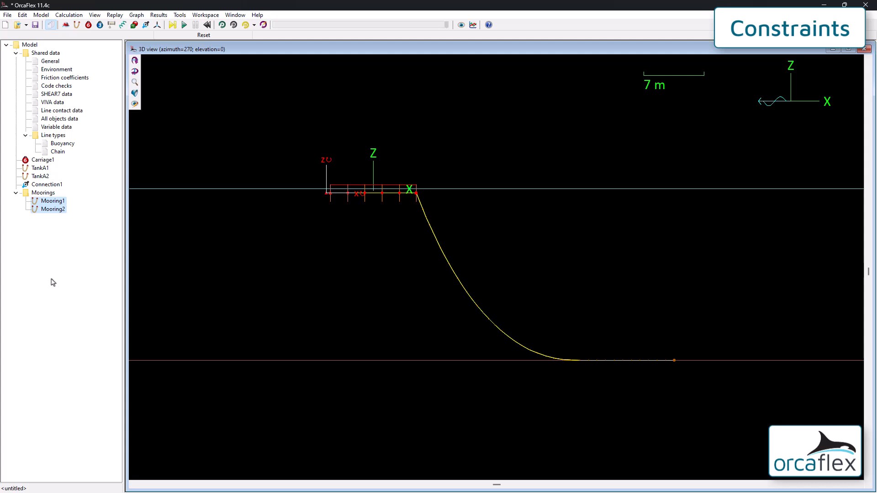
# Step: Add another group to the model tree and rename it Raft1
pyautogui.rightClick(39, 265)
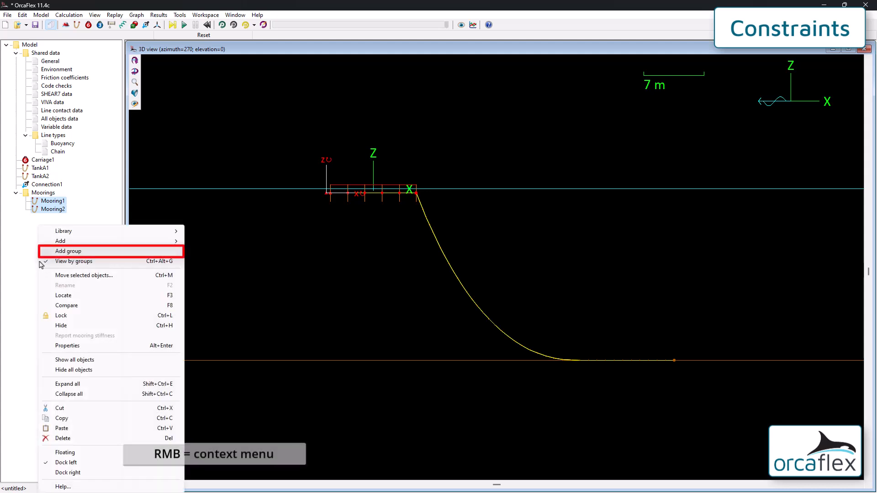
pyautogui.click(69, 251)
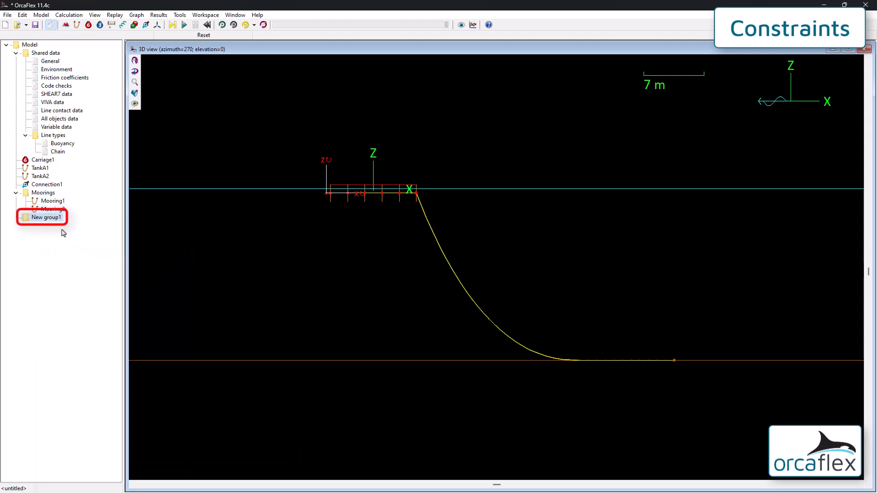
pyautogui.press('F2')
pyautogui.write('Raft1')
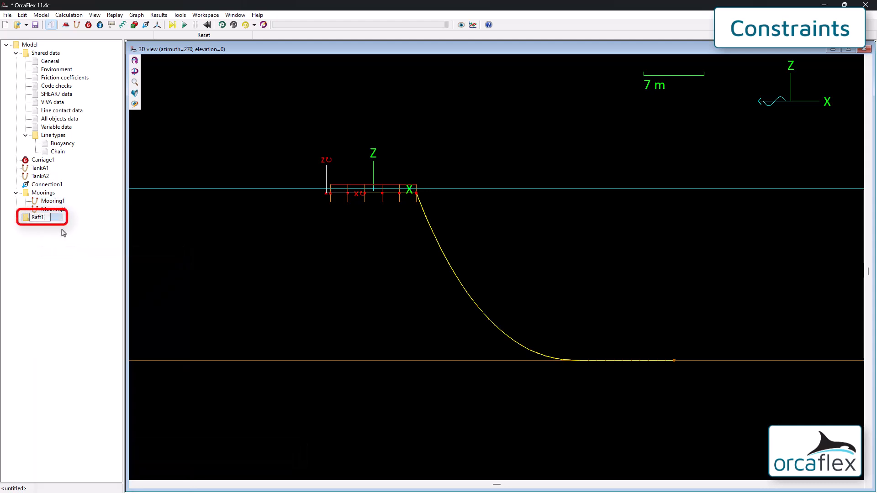
pyautogui.press('Return')
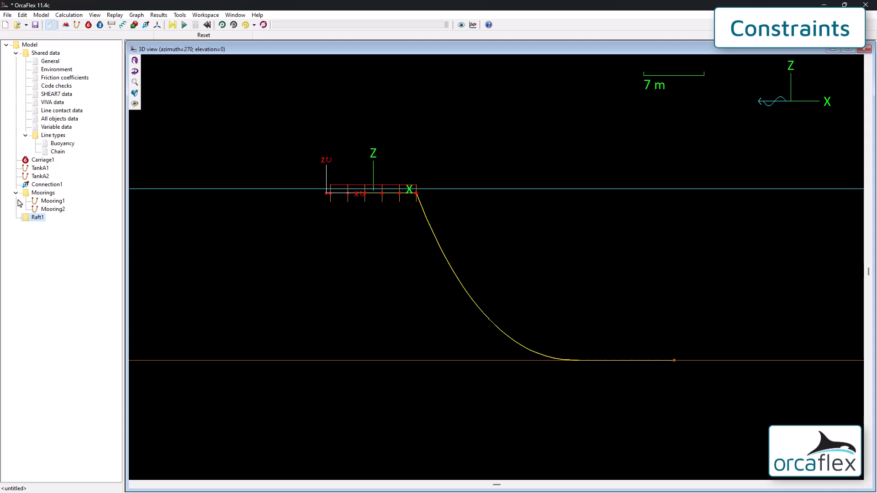
# Step: Move Carriage1, TankA1, TankA2 and Connection1 into the Raft1 group
pyautogui.click(44, 161)
pyautogui.keyDown('shift'); pyautogui.click(46, 185); pyautogui.keyUp('shift')
pyautogui.moveTo(44, 186); pyautogui.dragTo(38, 217)
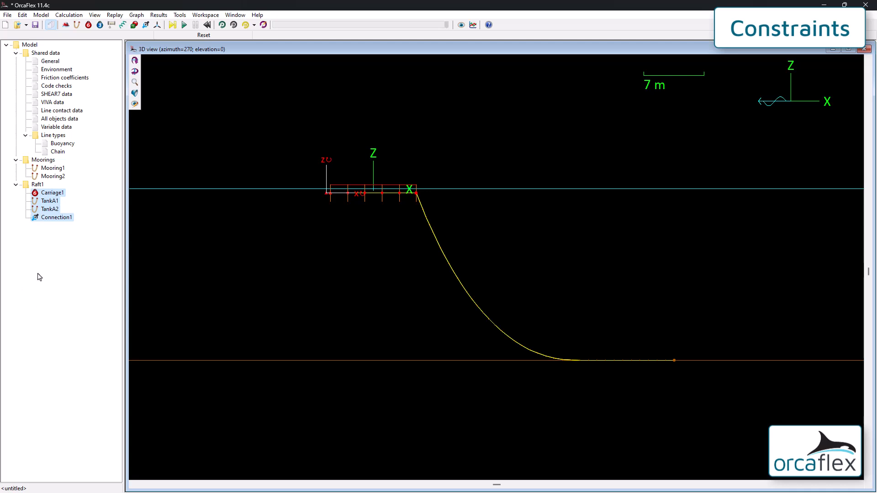
# Step: Duplicate the Raft1 group with all its objects at the top level of the model
pyautogui.click(35, 185)
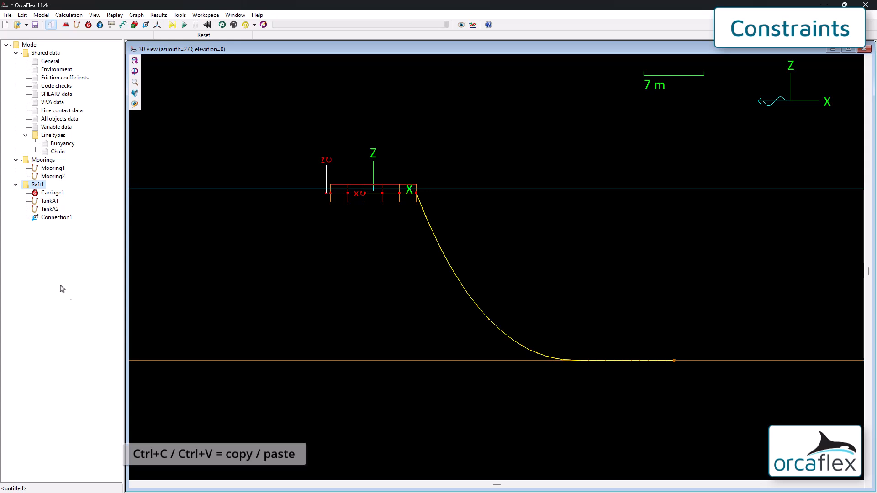
pyautogui.click(30, 45)
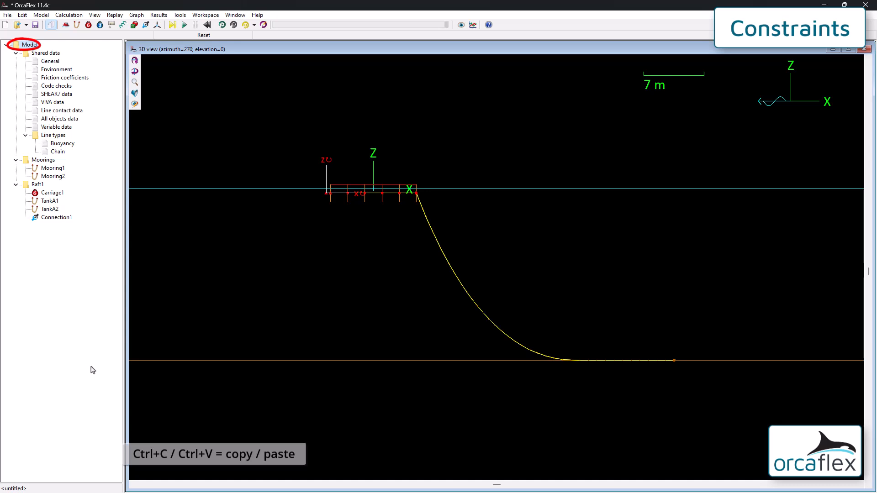
pyautogui.hotkey('ctrl', 'v')
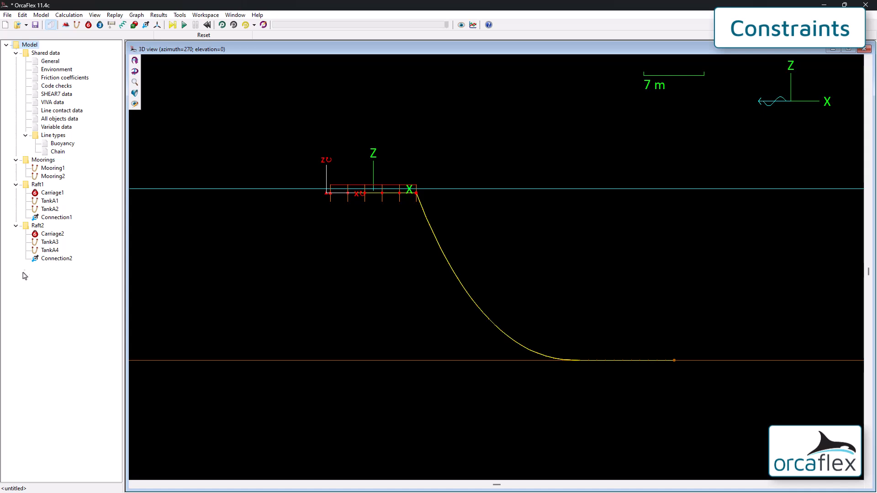
# Step: Connect Carriage2 to Connection1, set its initial x position to -5.5 m and accept the buoy data
pyautogui.doubleClick(52, 234)
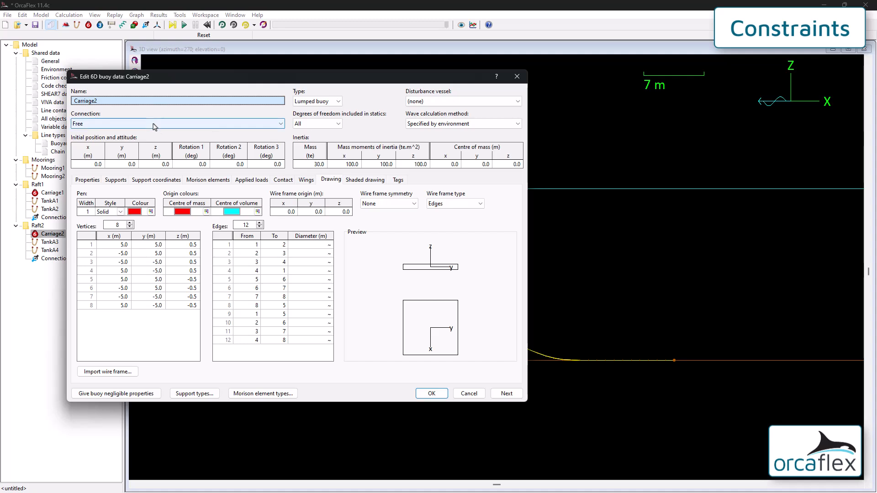
pyautogui.click(154, 126)
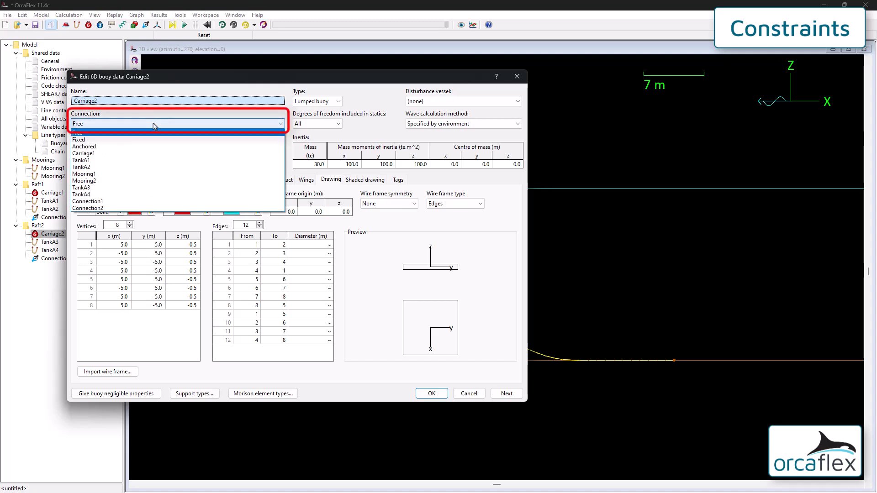
pyautogui.click(123, 202)
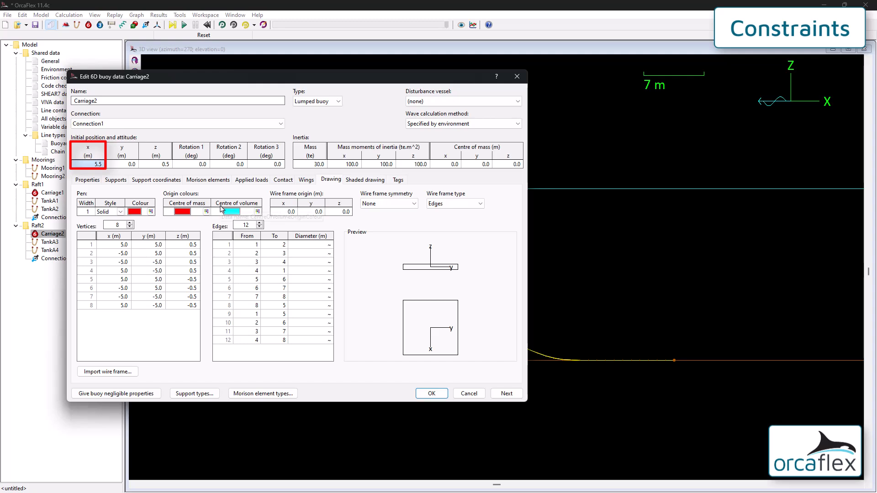
pyautogui.press('BackSpace')
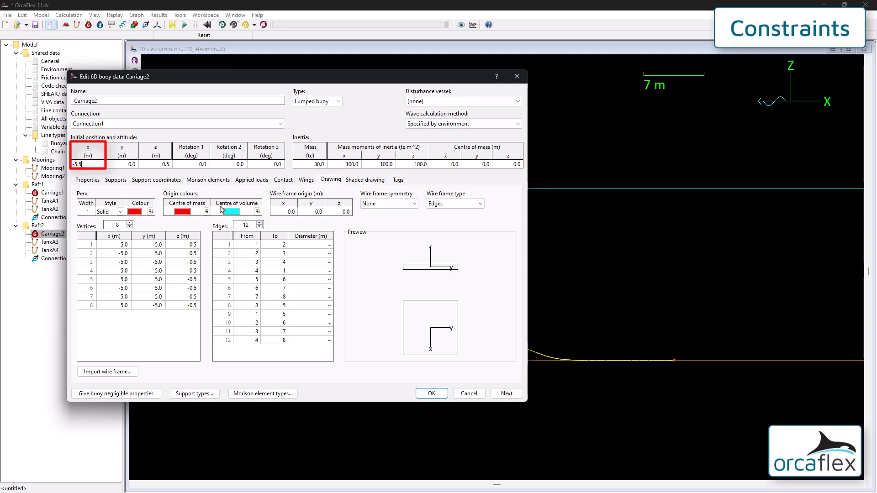
pyautogui.press('Return')
pyautogui.moveTo(347, 75); pyautogui.dragTo(563, 127)
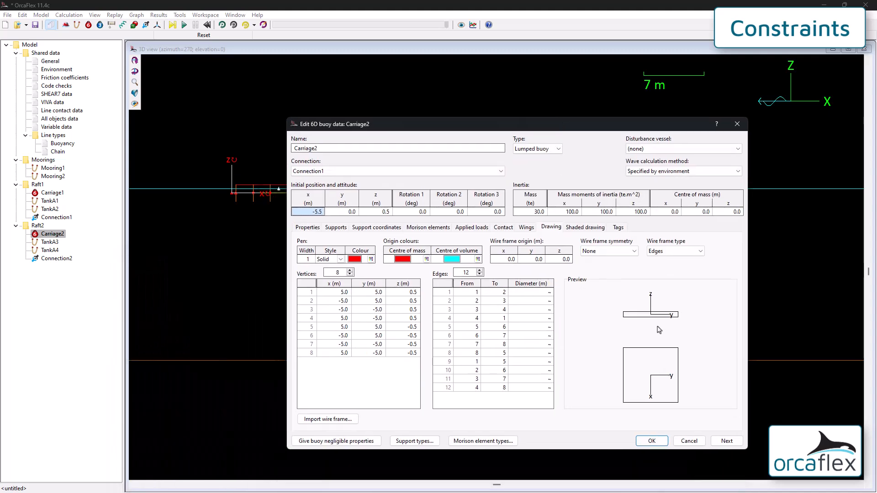
pyautogui.click(663, 442)
# Step: Duplicate the Raft2 group with all its objects at the top level of the model
pyautogui.click(37, 226)
pyautogui.click(29, 44)
pyautogui.hotkey('ctrl', 'v')
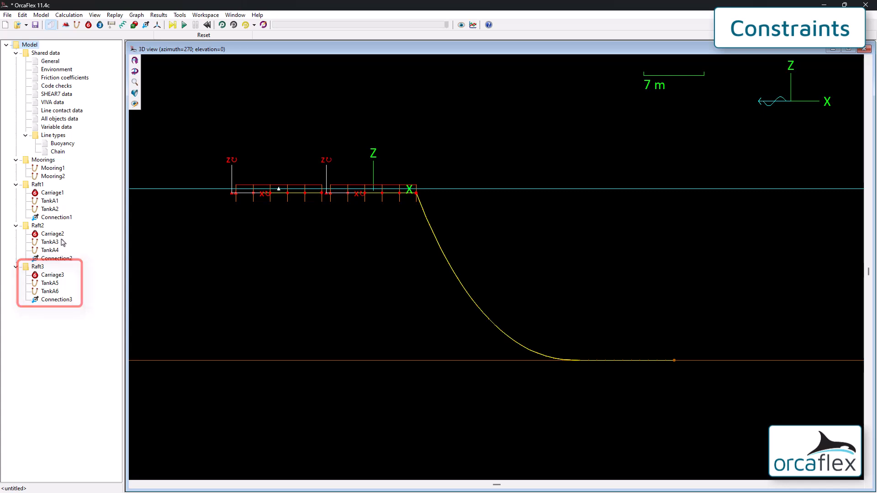
# Step: Connect Carriage3 to Connection2, set its initial x position to -5.5 m and accept the buoy data
pyautogui.doubleClick(53, 275)
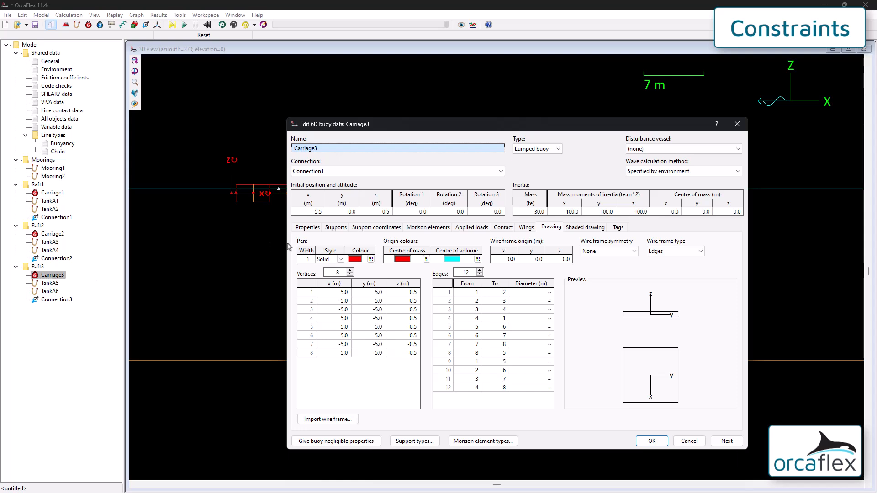
pyautogui.click(503, 173)
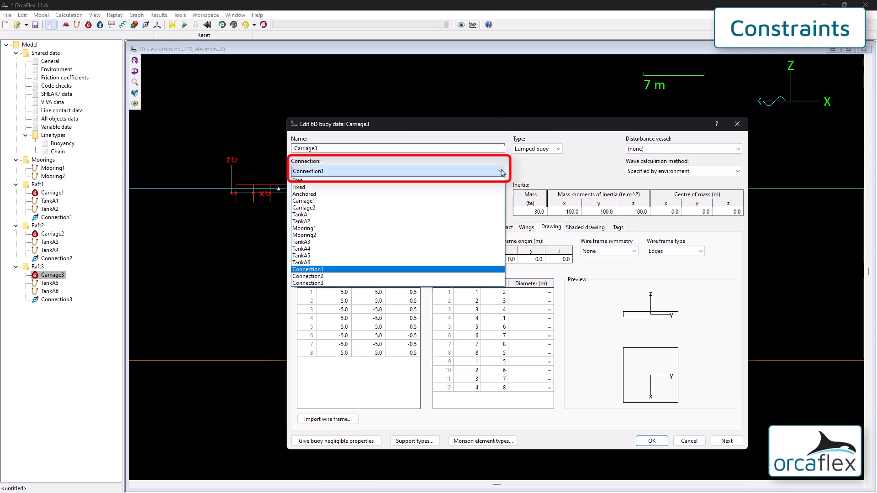
pyautogui.click(339, 277)
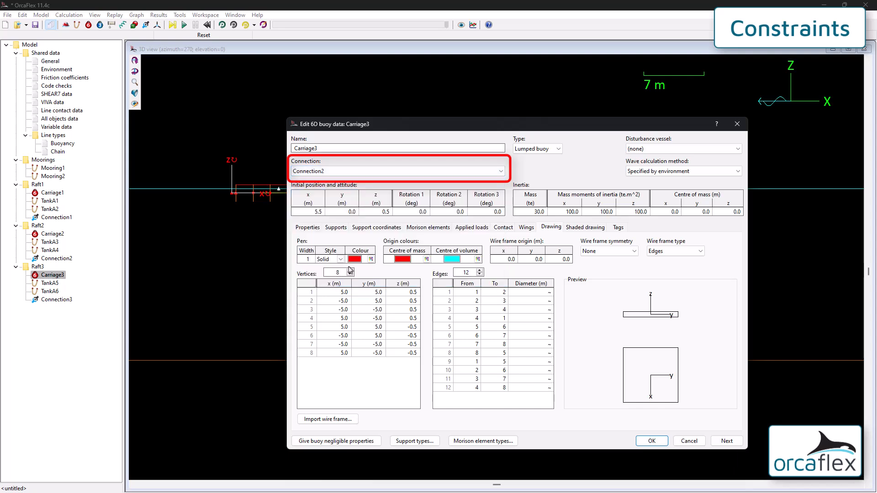
pyautogui.click(309, 212)
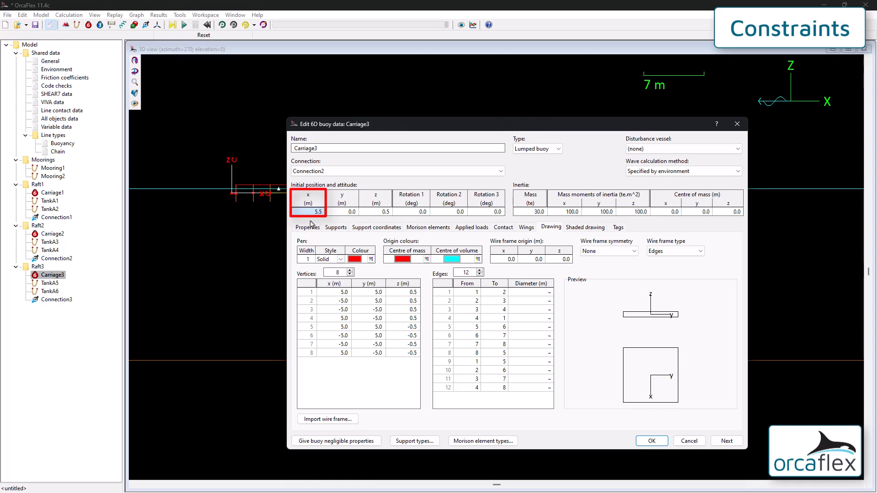
pyautogui.write('-5')
pyautogui.press('Return')
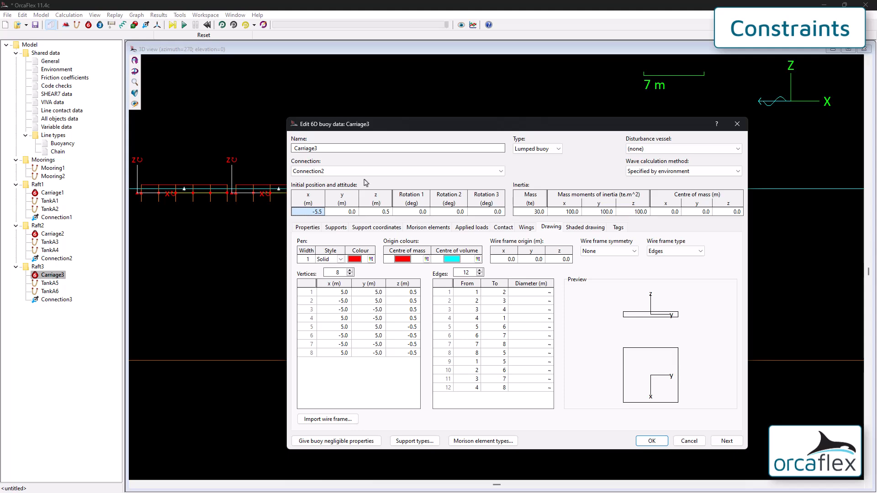
pyautogui.moveTo(484, 129); pyautogui.dragTo(512, 106)
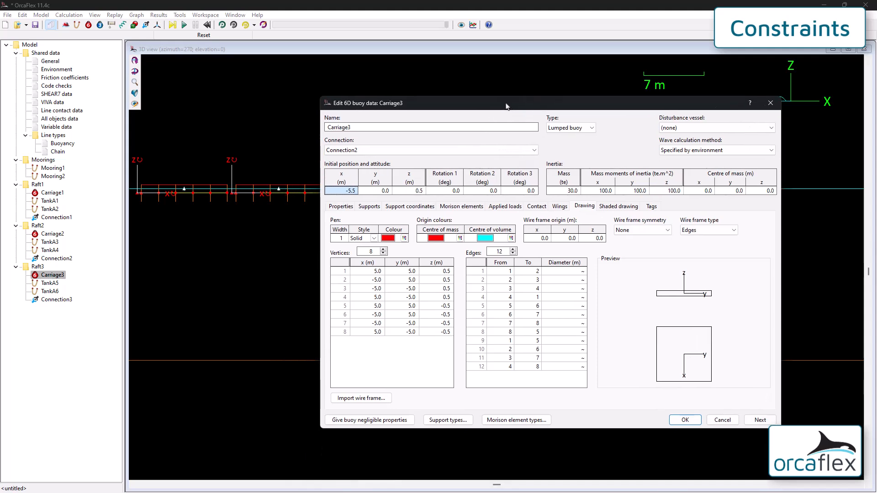
pyautogui.click(677, 416)
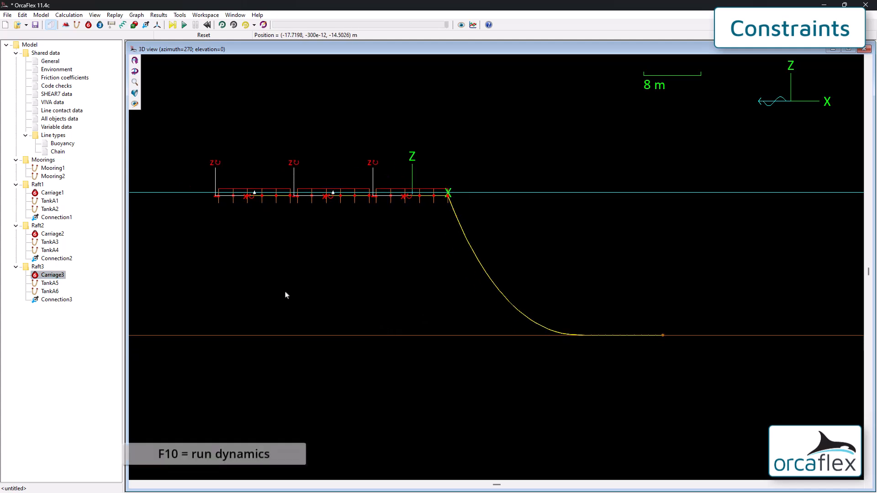
# Step: Run the dynamic simulation of the three connected rafts and replay their motion from an oblique 3D view
pyautogui.press('F10')
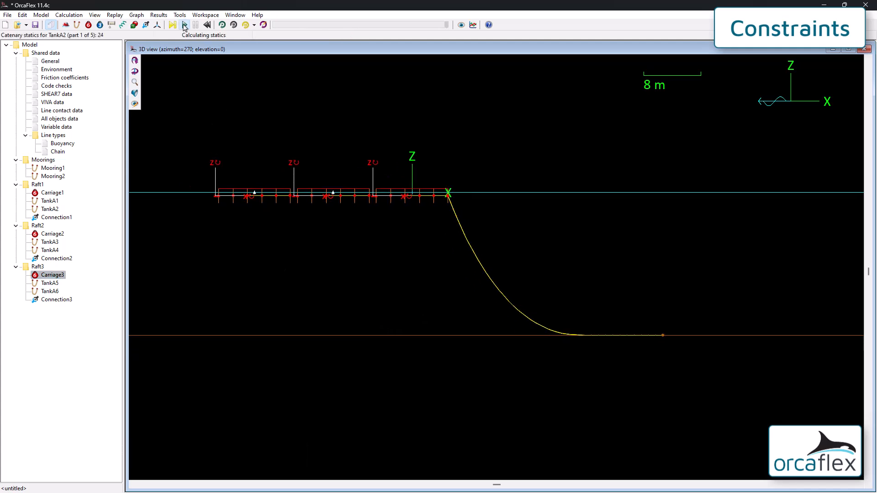
pyautogui.click(222, 25)
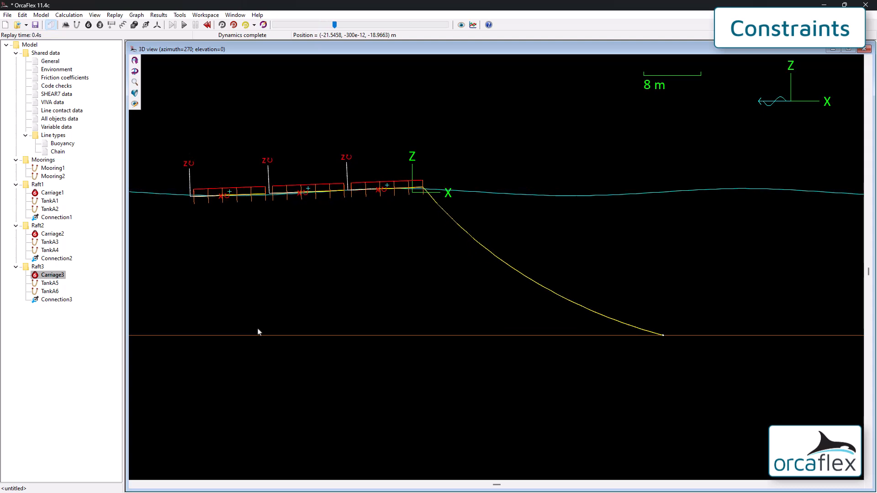
pyautogui.moveTo(297, 237); pyautogui.dragTo(284, 283, button='middle')
pyautogui.moveTo(371, 230); pyautogui.dragTo(337, 244, button='middle')
pyautogui.scroll(2, 322, 182)
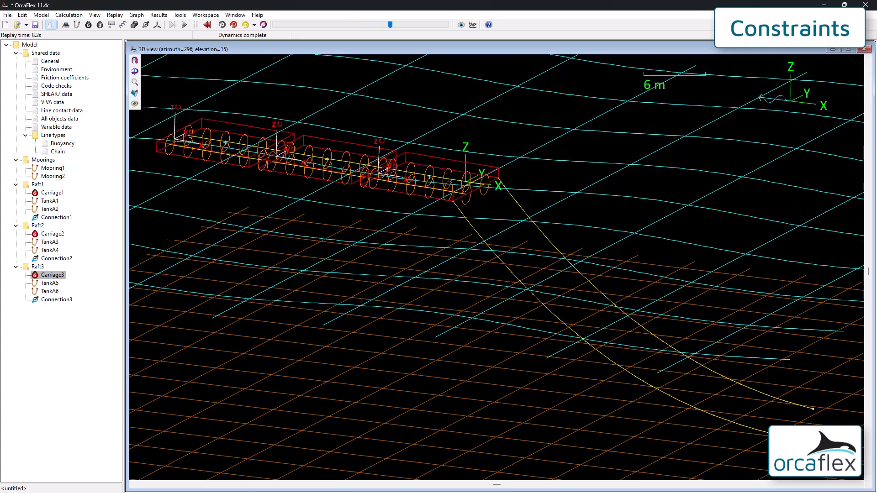
# Step: Reset the simulation and free the Ry degree of freedom of Connection1, accepting the constraint data
pyautogui.press('F12')
pyautogui.click(454, 258)
pyautogui.doubleClick(53, 218)
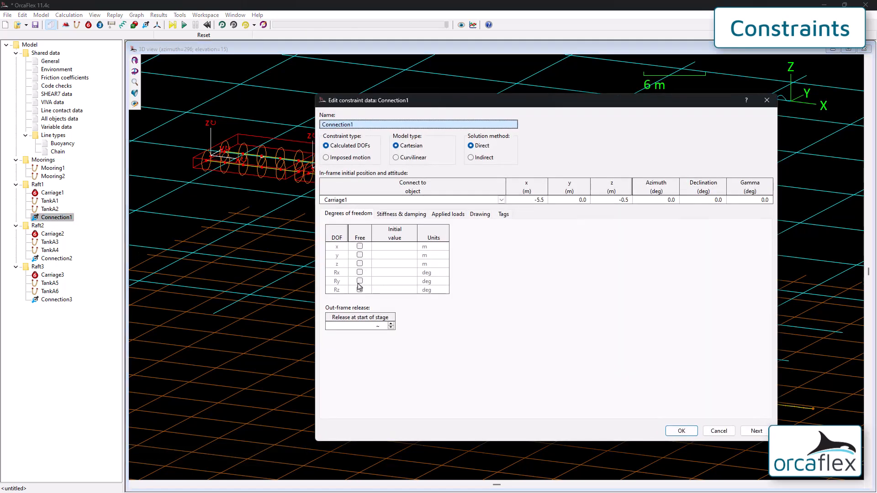
pyautogui.click(359, 285)
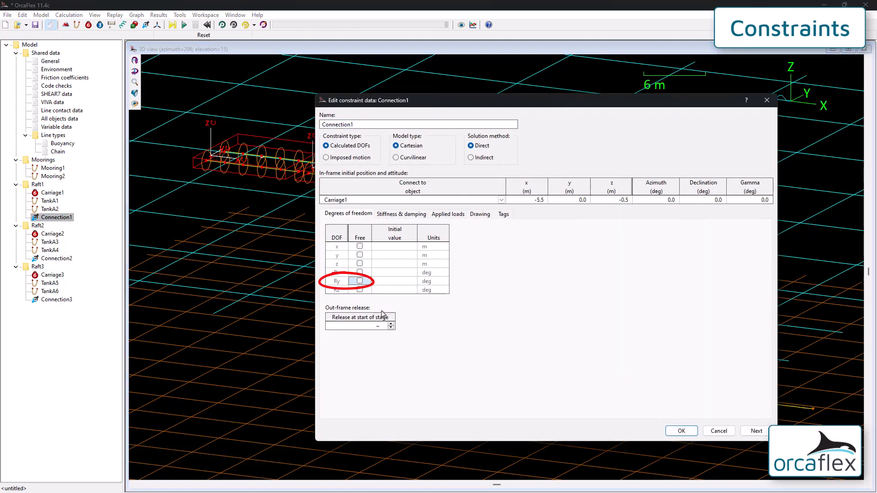
pyautogui.click(682, 431)
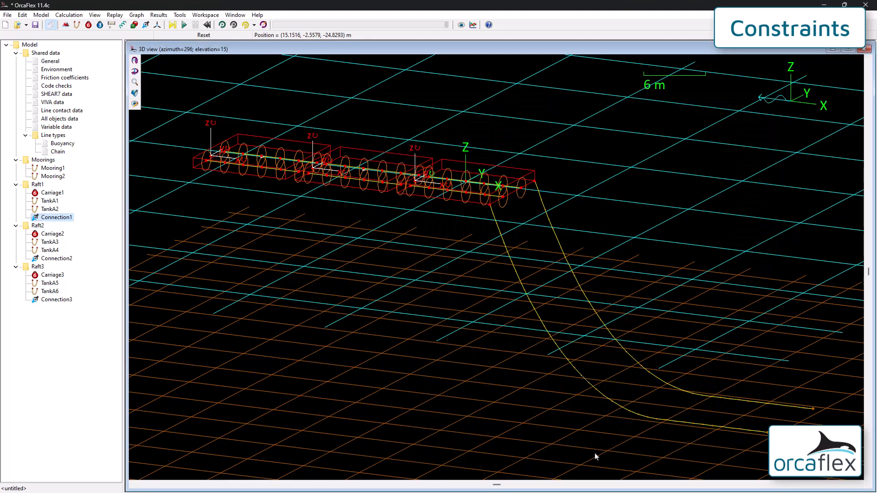
# Step: Free the Ry degree of freedom of Connection2 and accept the constraint data
pyautogui.doubleClick(58, 259)
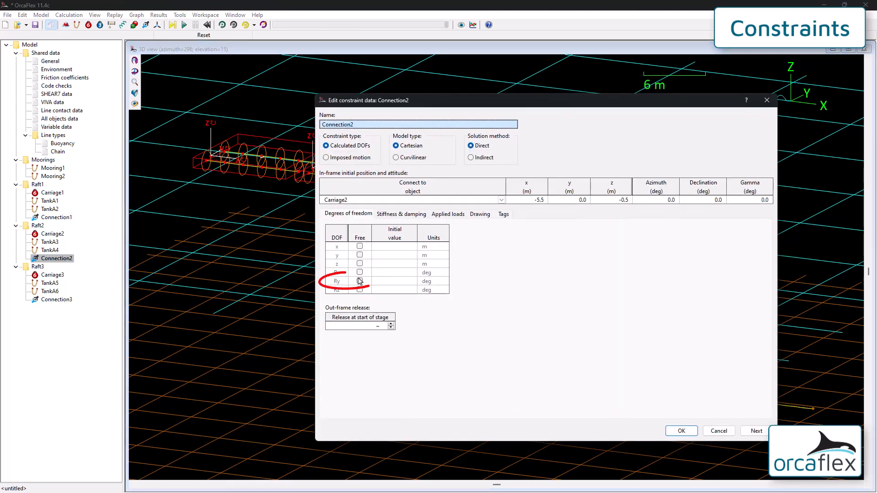
pyautogui.click(360, 281)
pyautogui.click(681, 431)
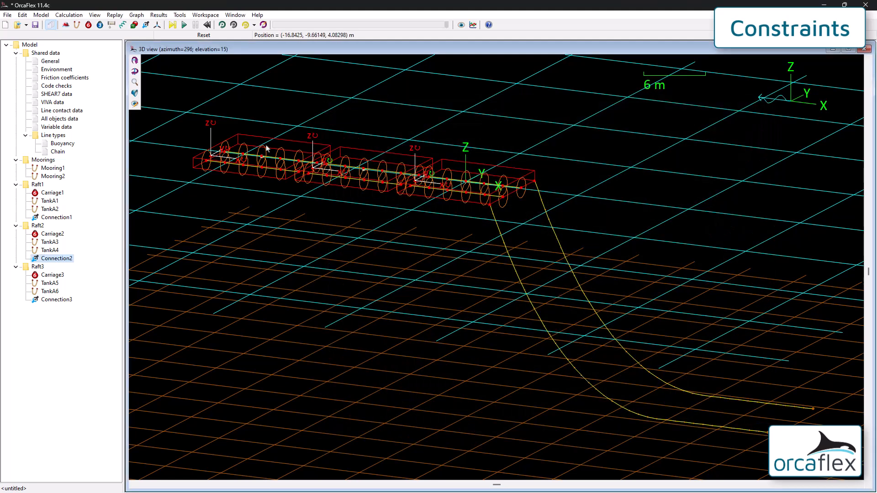
# Step: Run the dynamic simulation with the hinged connections and replay the rafts' motion in a side elevation view
pyautogui.click(185, 25)
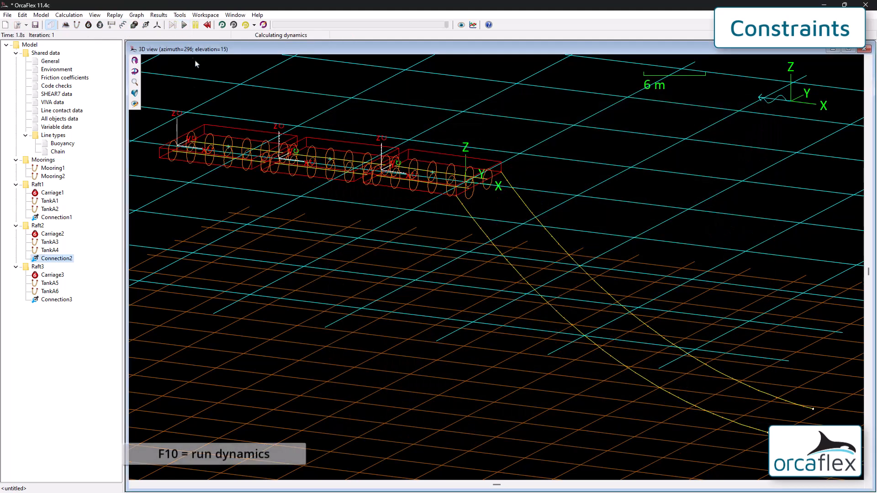
pyautogui.click(222, 25)
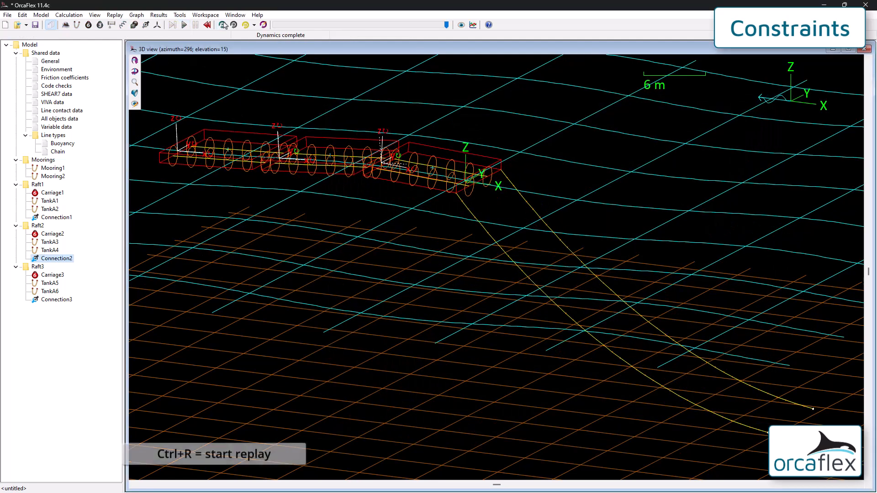
pyautogui.hotkey('ctrl', 'e')
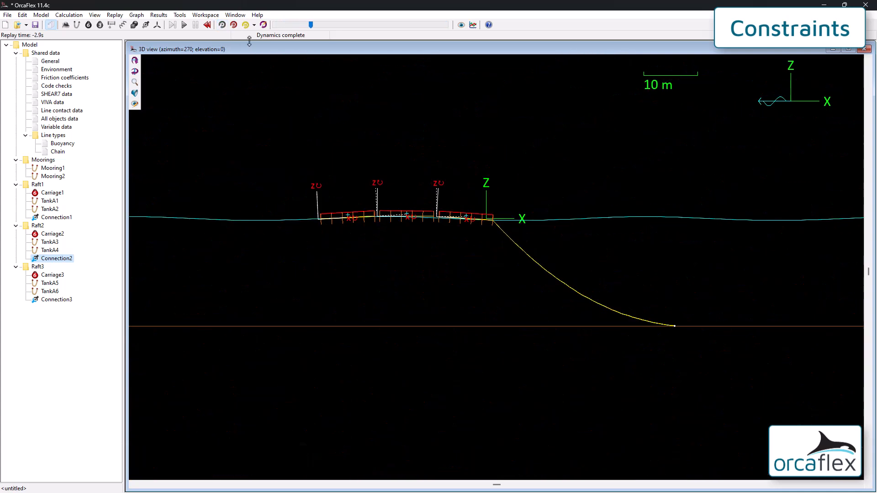
pyautogui.scroll(2, 390, 296)
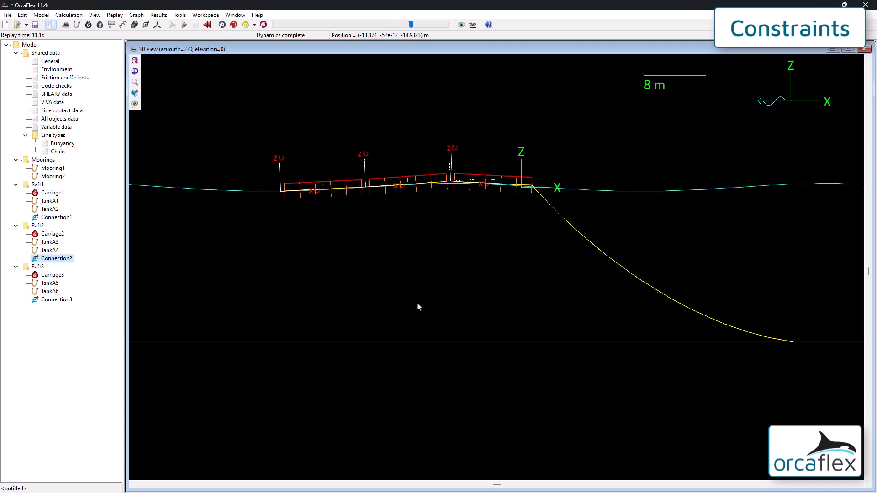
pyautogui.moveTo(417, 303); pyautogui.dragTo(397, 284, button='middle')
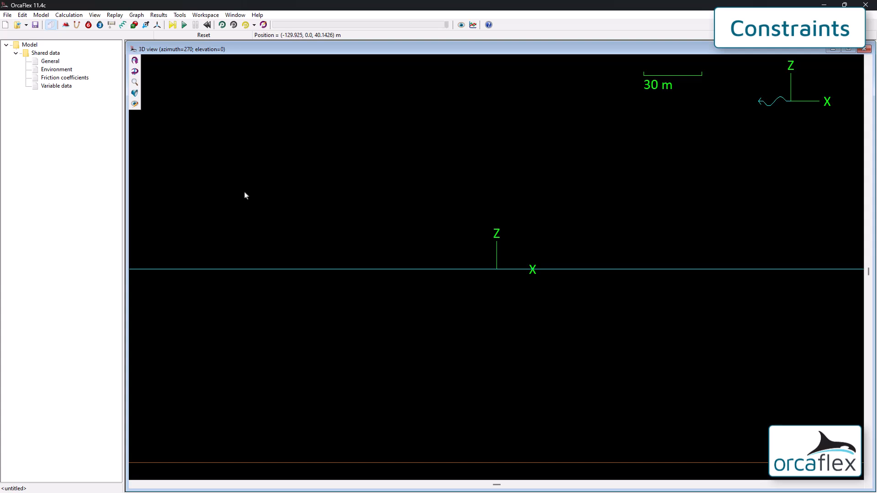
# Step: Add a constraint above the sea surface in the empty model and open its data
pyautogui.click(146, 24)
pyautogui.click(277, 177)
pyautogui.doubleClick(291, 176)
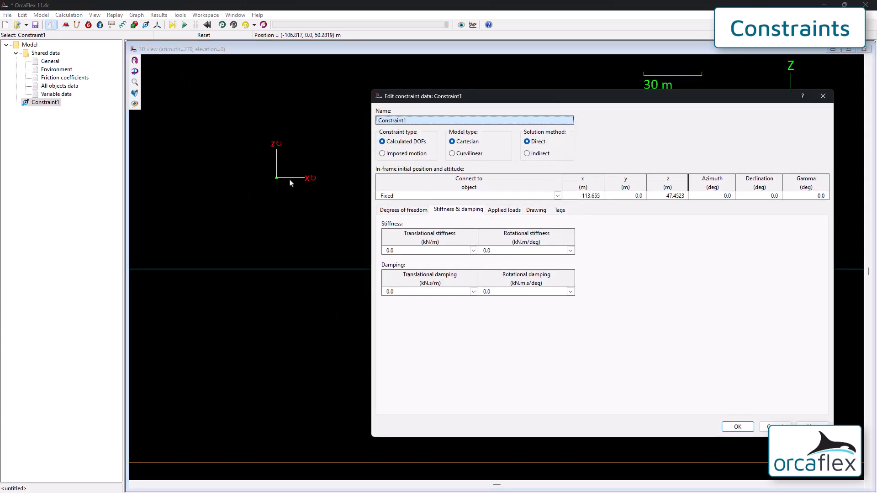
# Step: Switch Constraint1 to the curvilinear model type and give it one free coordinate
pyautogui.click(458, 154)
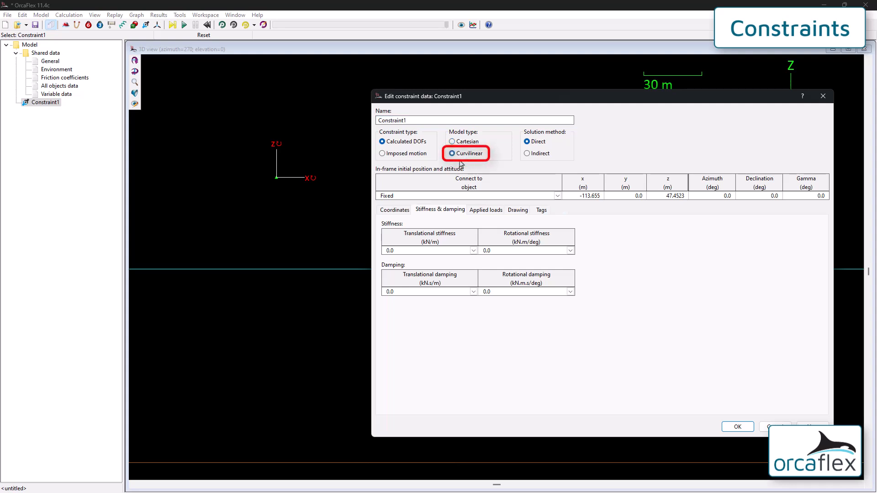
pyautogui.click(395, 210)
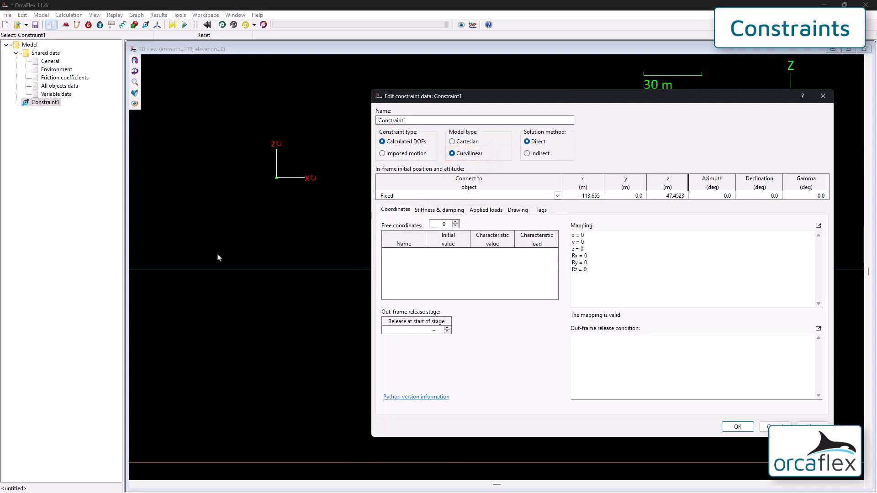
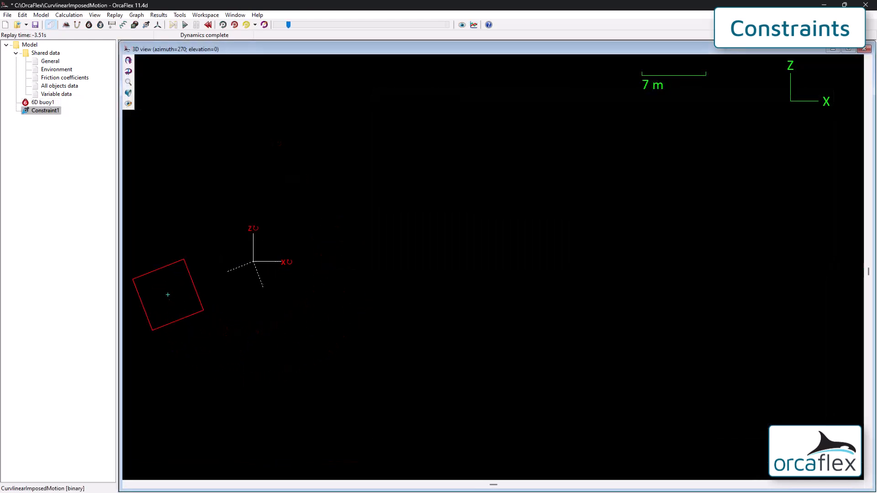
pyautogui.doubleClick(45, 111)
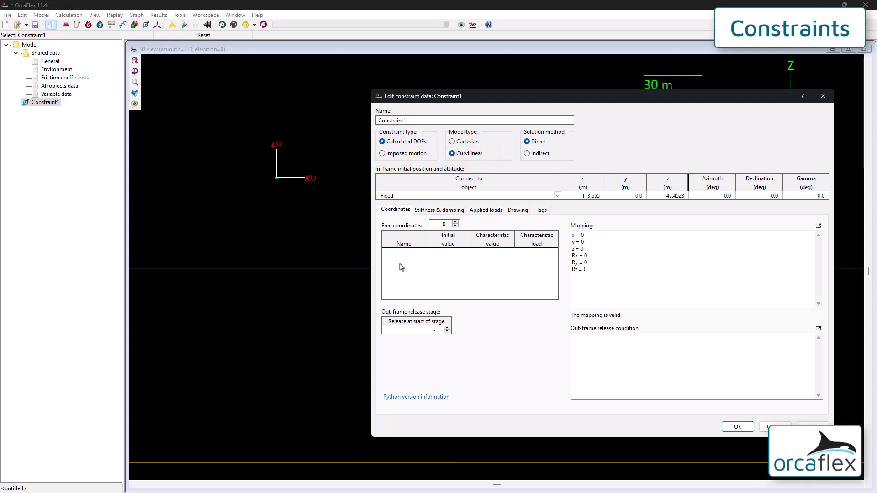
pyautogui.click(455, 222)
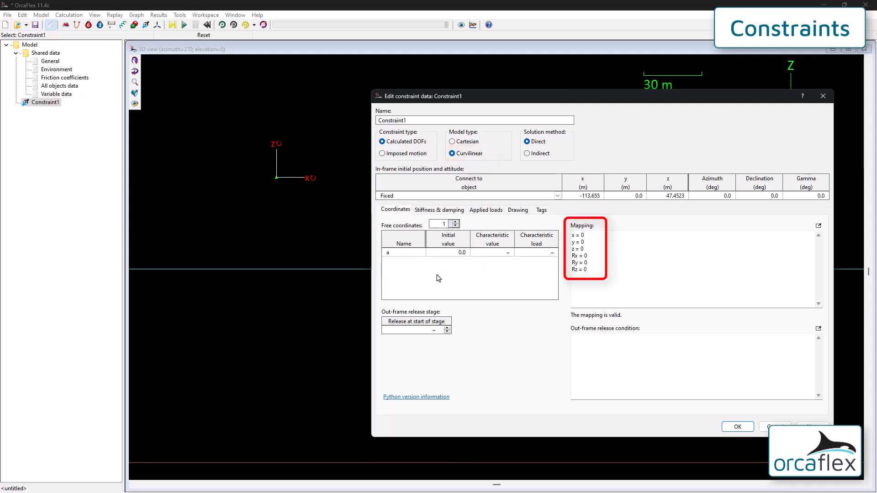
# Step: Define the constraint's mapping with x = 5*a and z = a**2, and accept the data
pyautogui.click(616, 238)
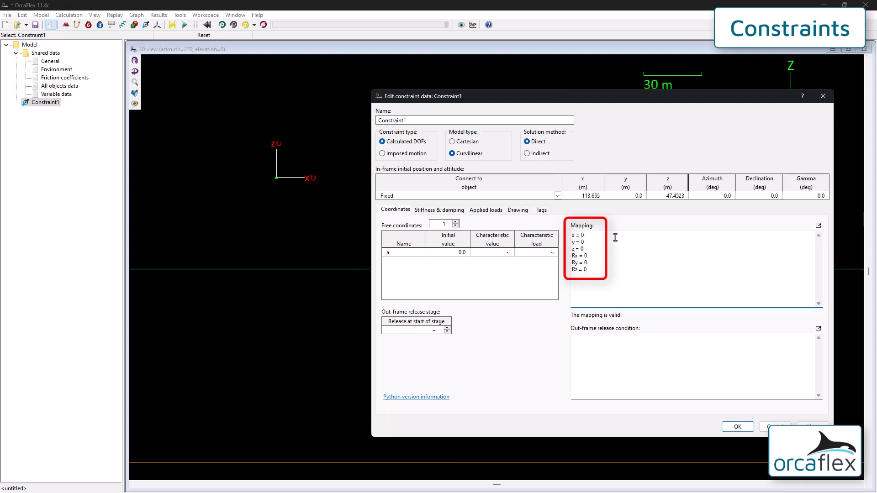
pyautogui.press('BackSpace')
pyautogui.write('5*a')
pyautogui.press('BackSpace')
pyautogui.write('a**2')
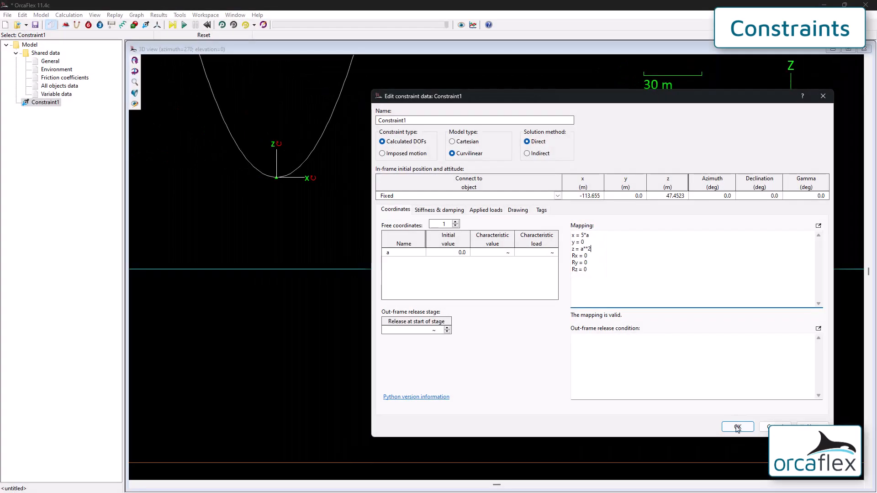
pyautogui.click(738, 428)
# Step: Add a 6D buoy inside the parabola and connect it to Constraint1
pyautogui.moveTo(545, 260); pyautogui.dragTo(562, 402)
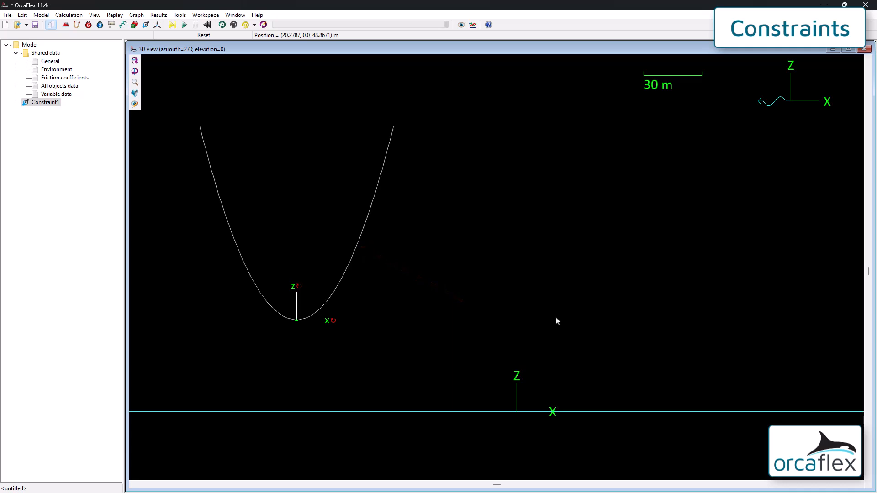
pyautogui.click(89, 25)
pyautogui.click(272, 175)
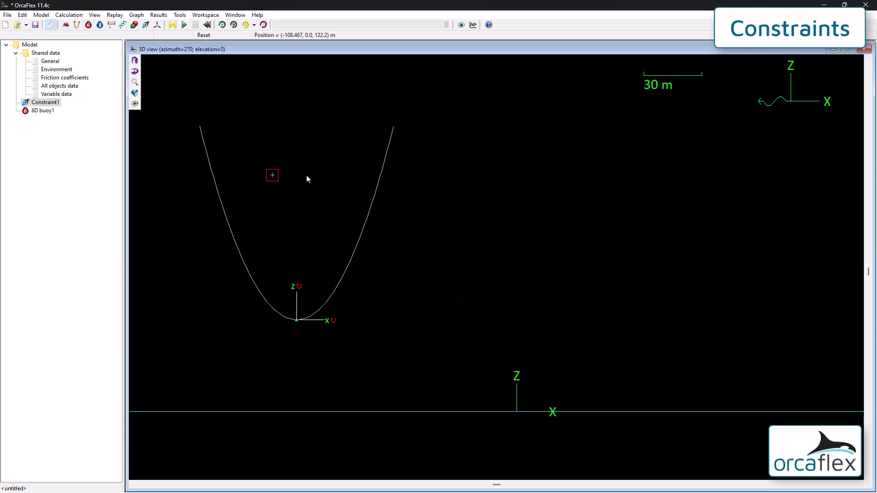
pyautogui.doubleClick(277, 179)
pyautogui.click(403, 143)
pyautogui.click(403, 175)
# Step: Set the buoy's initial x and z position to 0 and accept the buoy data
pyautogui.click(400, 184)
pyautogui.write('0')
pyautogui.press('Return')
pyautogui.press('Right')
pyautogui.press('Right')
pyautogui.write('0')
pyautogui.press('Return')
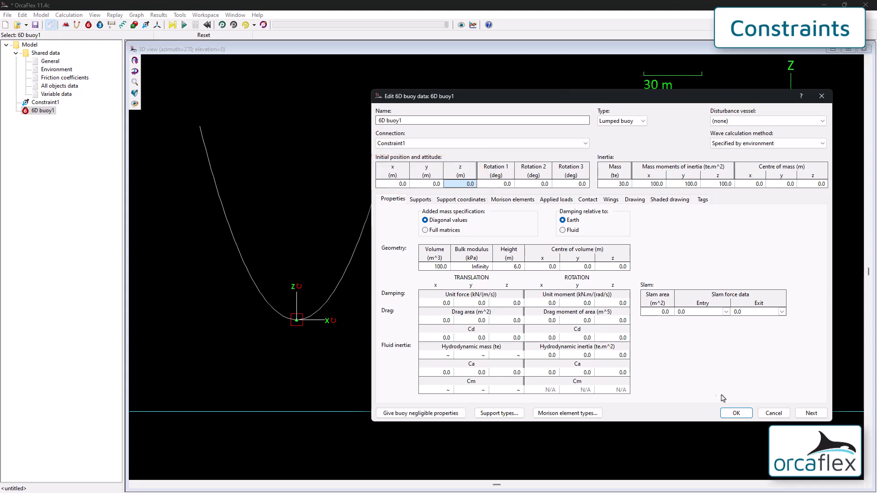
pyautogui.click(736, 413)
# Step: Run the dynamic simulation of the buoy on the parabola, and reset the model, discarding the simulation
pyautogui.press('F10')
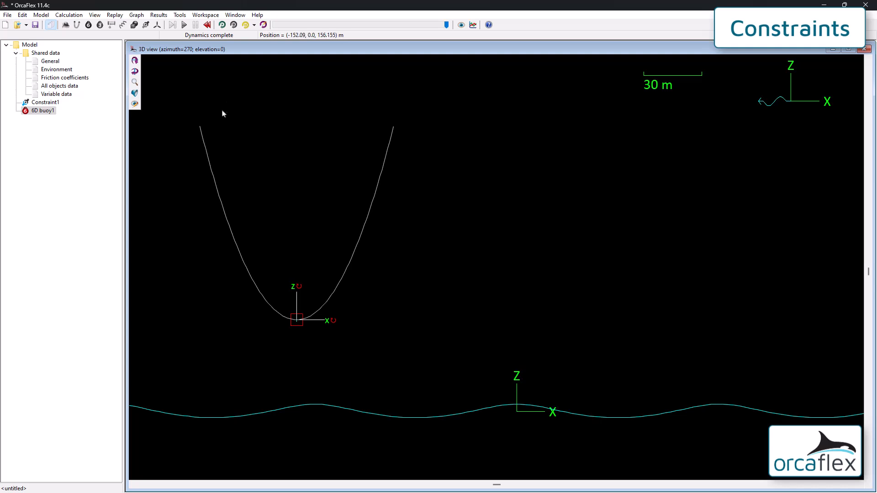
pyautogui.click(206, 25)
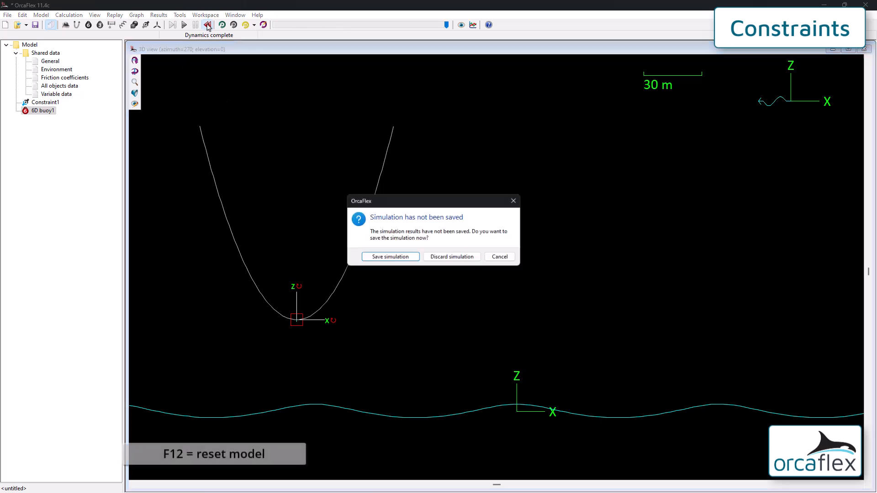
pyautogui.click(476, 259)
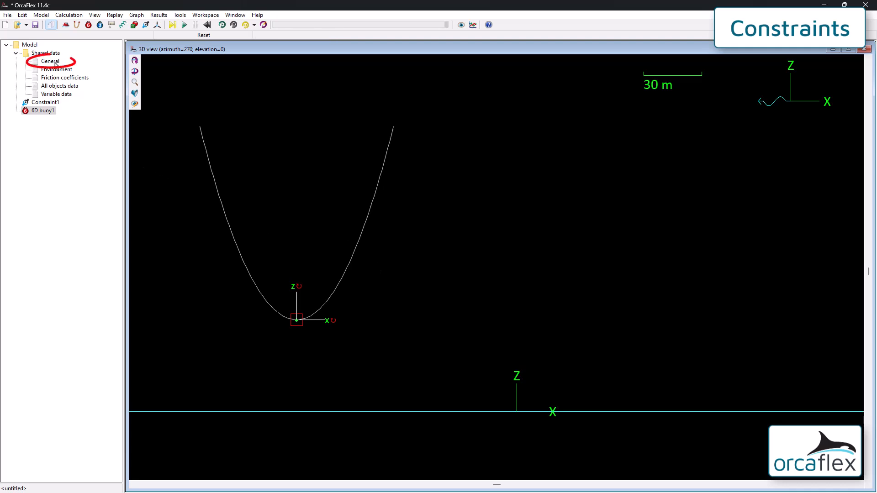
# Step: Disable whole system statics in the general data and accept the change
pyautogui.doubleClick(51, 61)
pyautogui.click(385, 278)
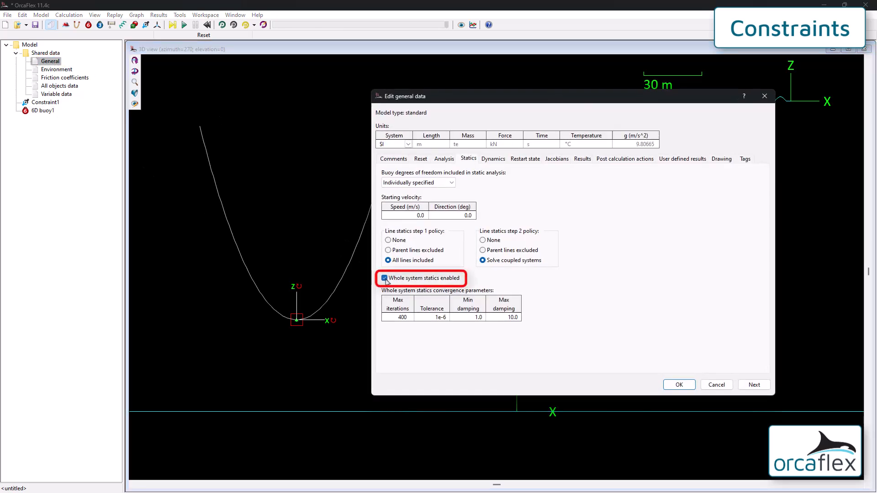
pyautogui.click(680, 385)
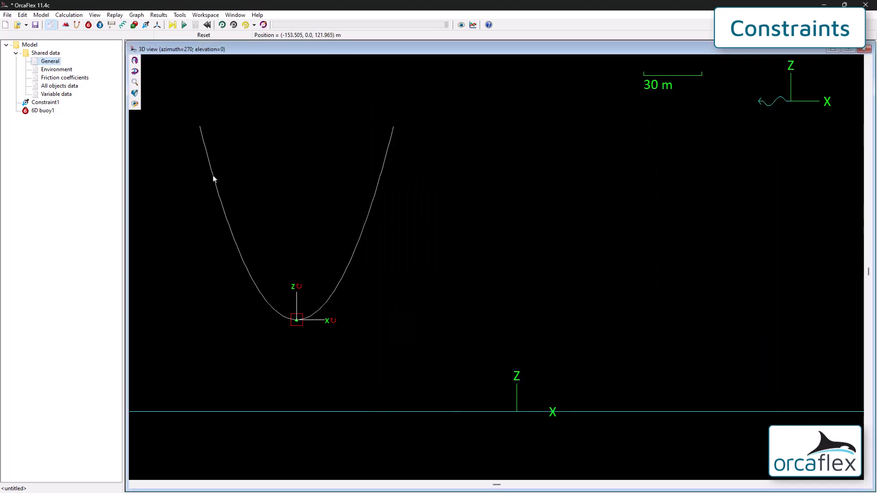
# Step: Set the initial value of Constraint1's free coordinate a to 10
pyautogui.doubleClick(43, 103)
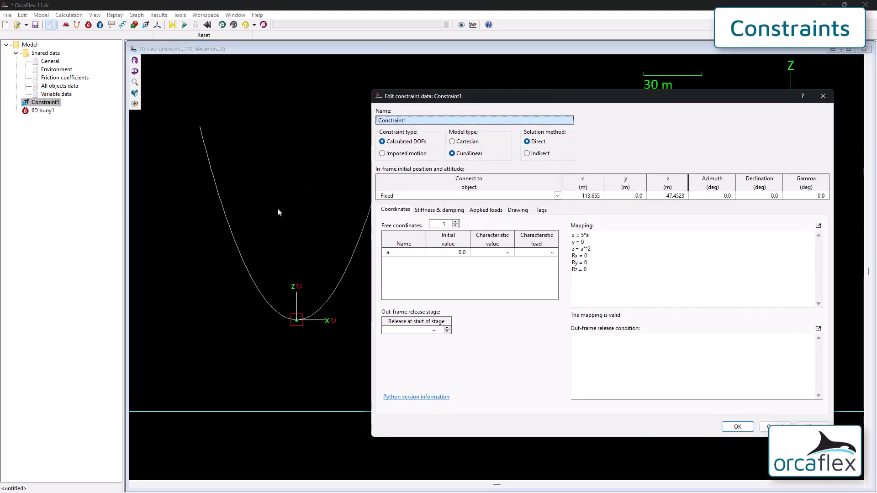
pyautogui.click(450, 252)
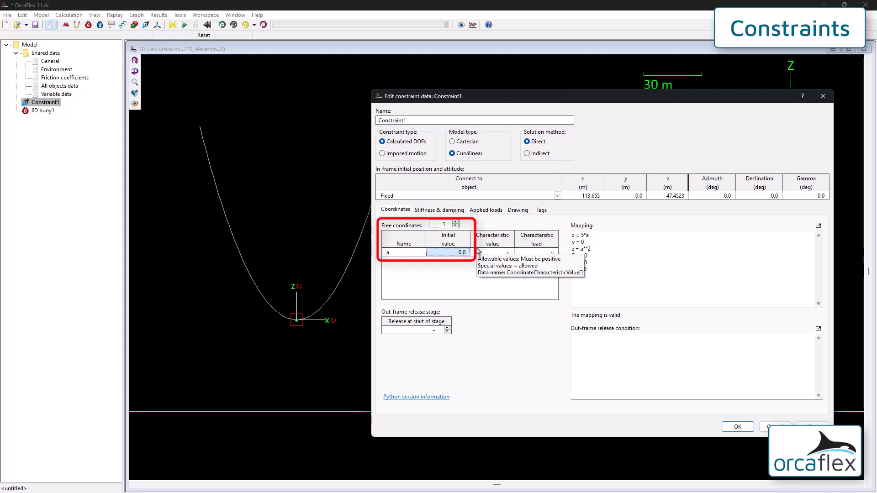
pyautogui.write('10')
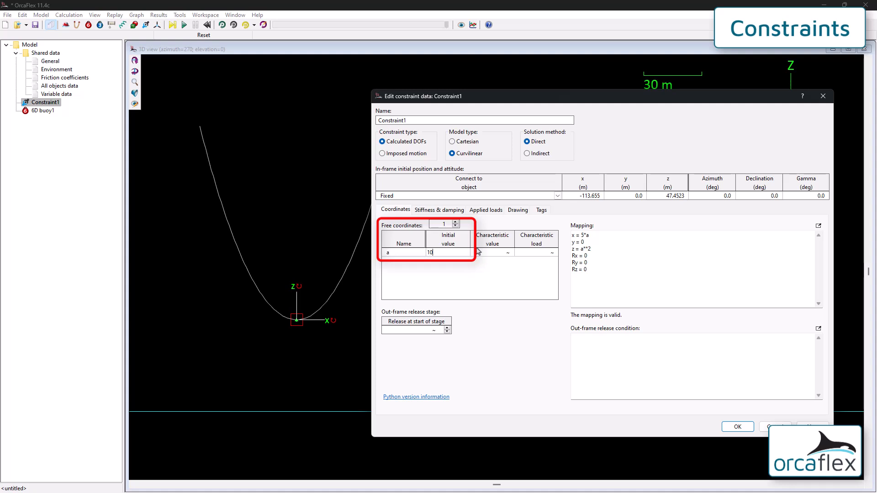
pyautogui.press('Return')
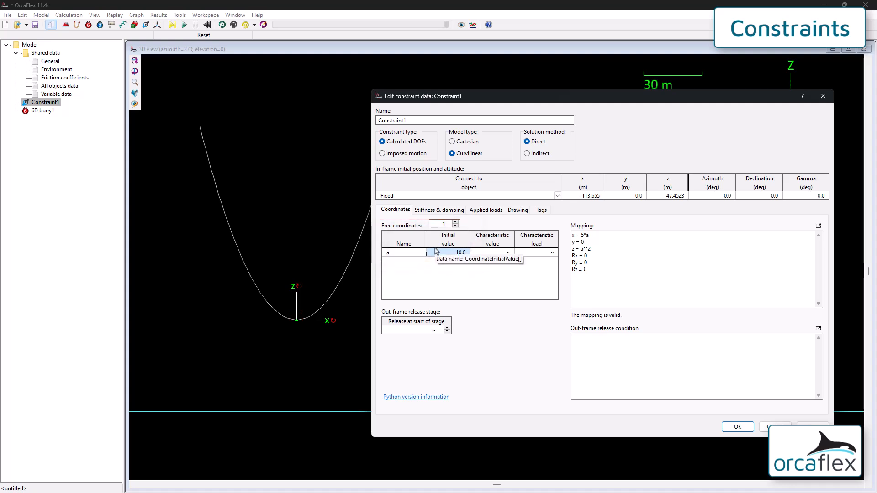
pyautogui.moveTo(494, 98)
pyautogui.mouseDown()
pyautogui.moveTo(632, 94)
pyautogui.moveTo(541, 102)
pyautogui.mouseUp()
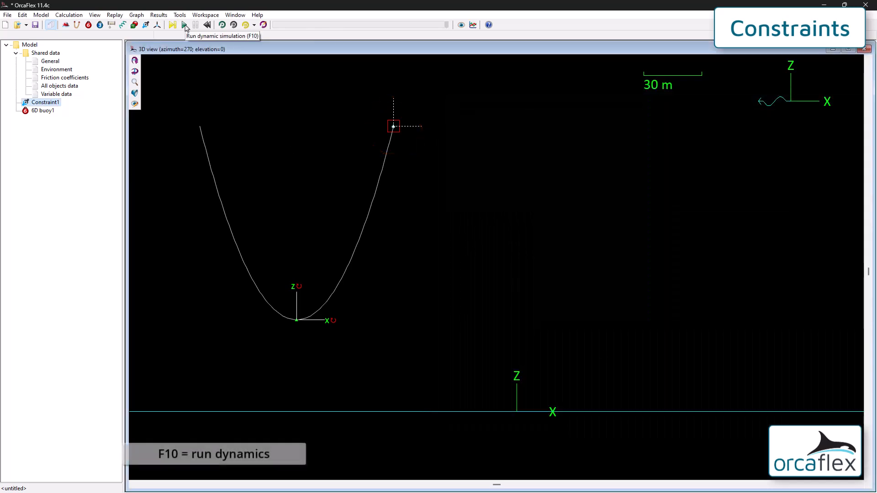
# Step: Run the dynamic simulation and replay the buoy's motion along the parabola
pyautogui.click(184, 25)
pyautogui.click(223, 25)
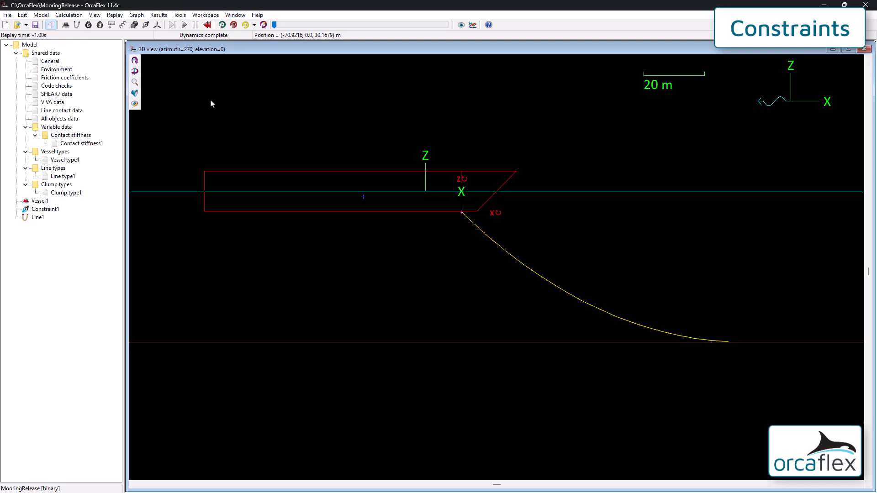
# Step: Examine the end connections of Line1 and the out-frame release condition of Constraint1 in the mooring release model
pyautogui.doubleClick(34, 218)
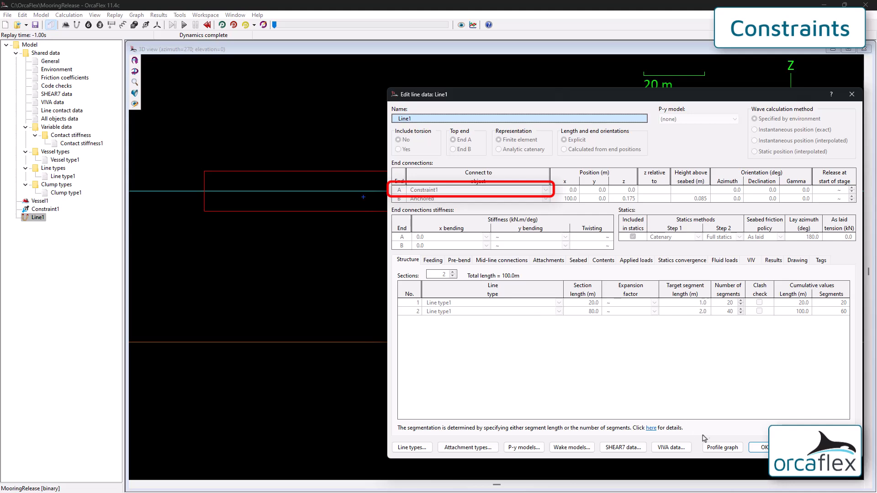
pyautogui.click(764, 447)
pyautogui.doubleClick(45, 210)
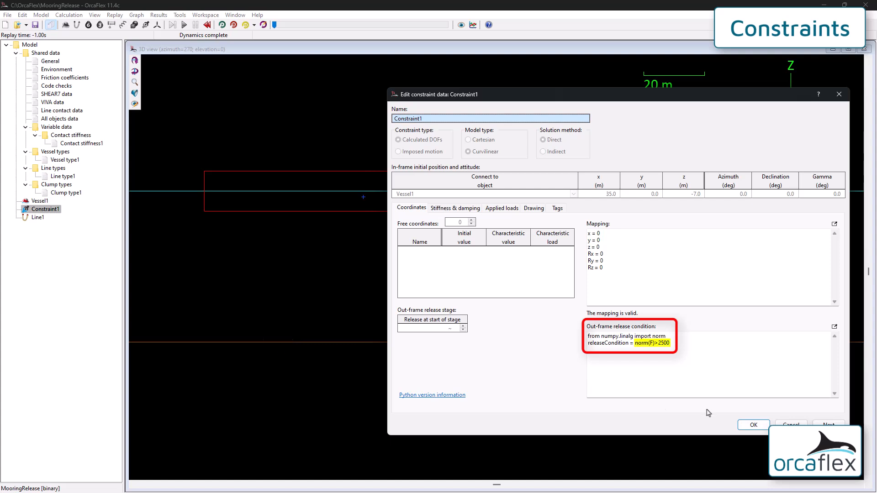
pyautogui.click(753, 425)
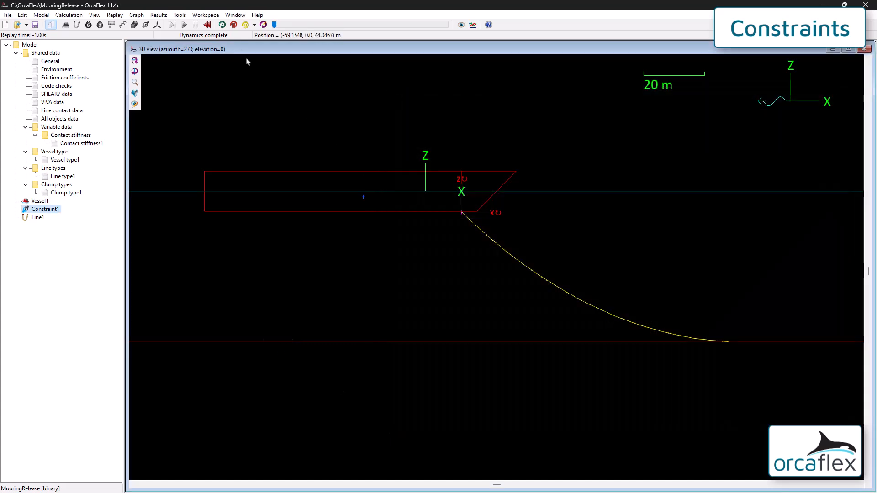
# Step: Replay the mooring release and show Constraint1's out-frame connection force time history for the whole simulation
pyautogui.click(222, 25)
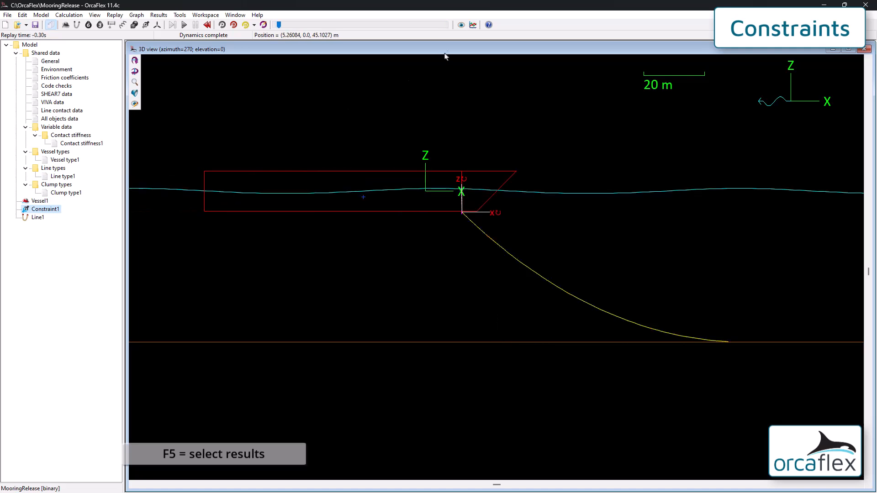
pyautogui.click(473, 28)
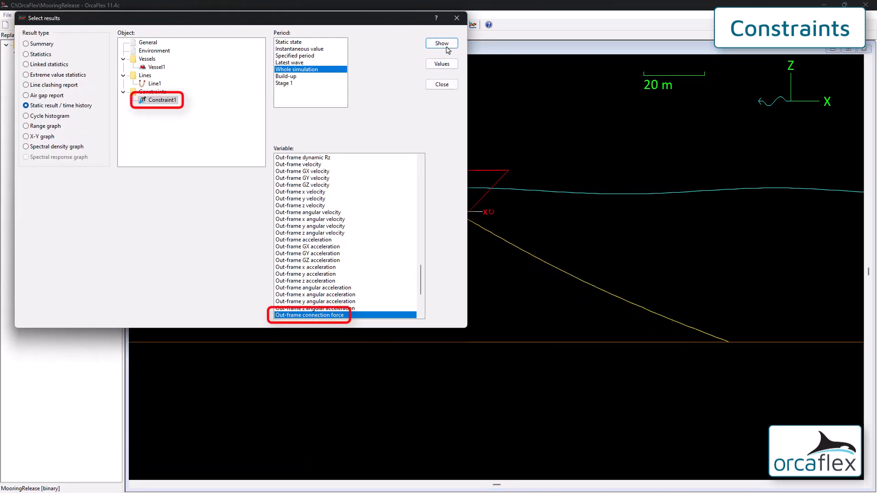
pyautogui.click(447, 47)
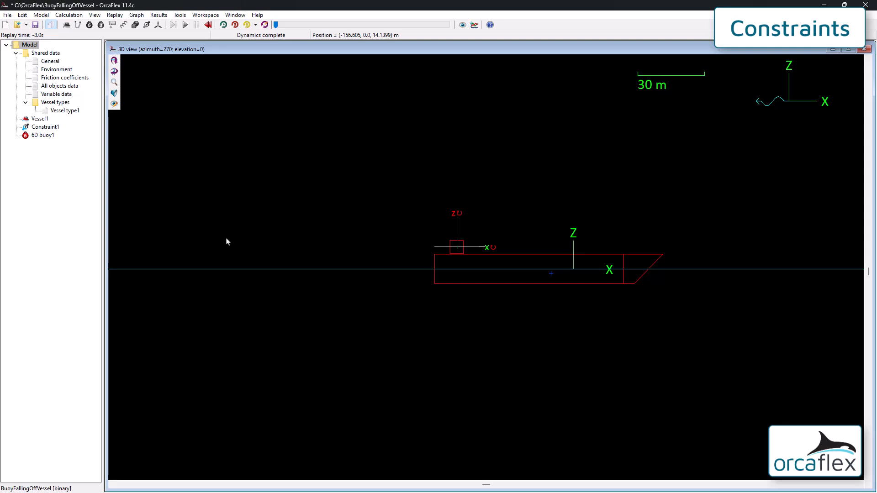
# Step: Examine the 6D buoy's connection and Constraint1's mapping and out-frame release condition in the BuoyFallingOffVessel model
pyautogui.doubleClick(43, 136)
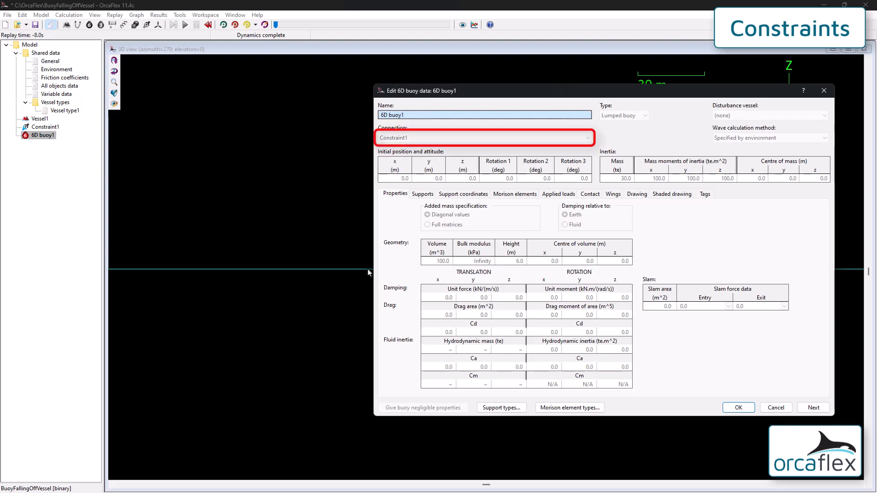
pyautogui.click(814, 407)
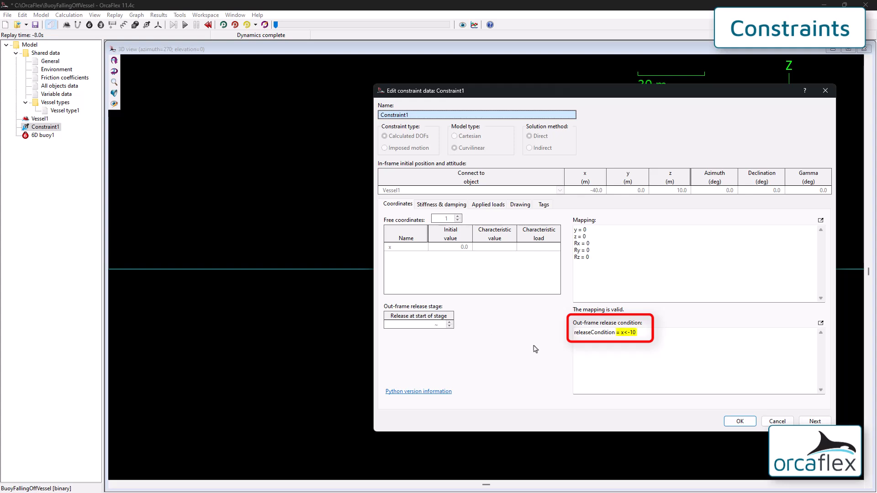
pyautogui.click(740, 421)
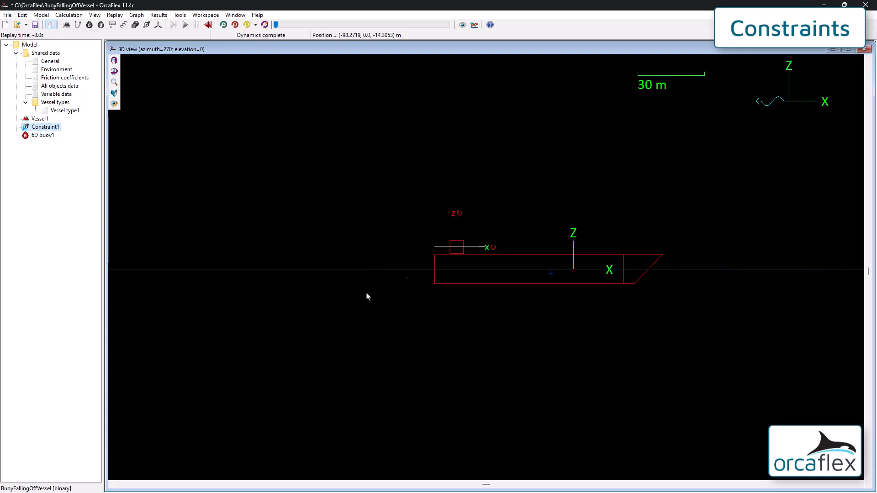
# Step: Replay the simulation of the buoy sliding off the vessel in an oblique 3D view
pyautogui.moveTo(566, 296); pyautogui.dragTo(448, 355)
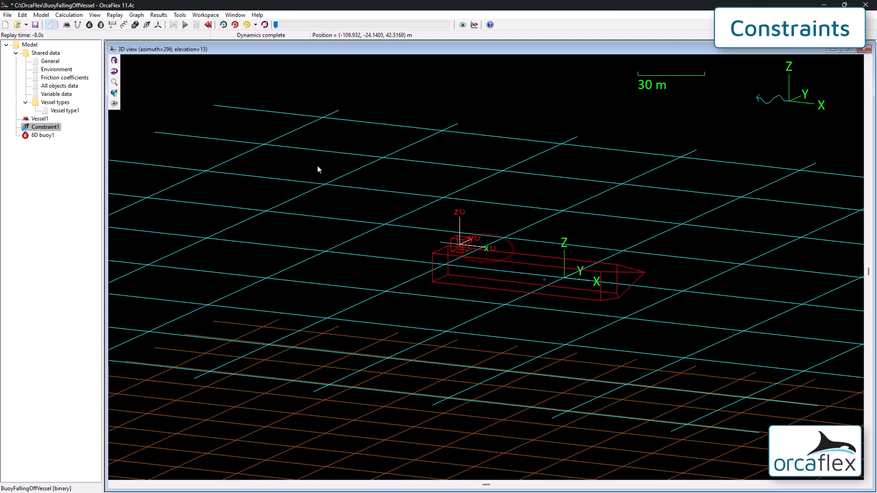
pyautogui.hotkey('ctrl', 'r')
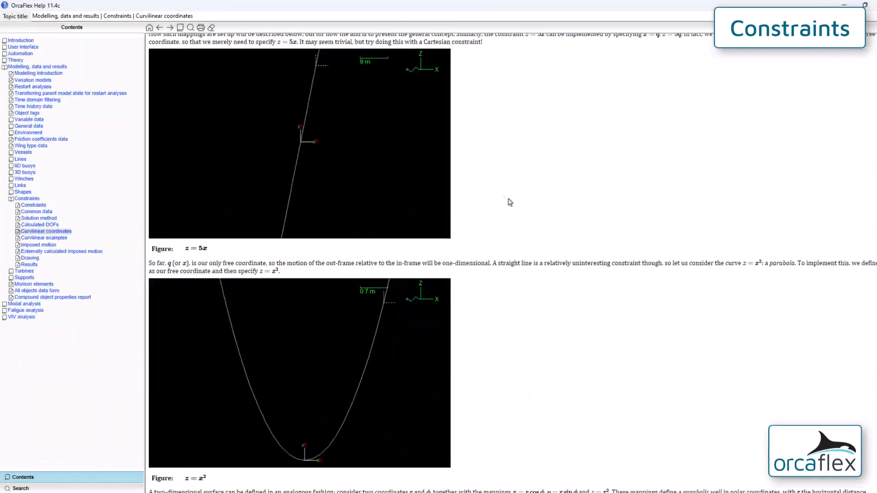
# Step: Read the help page on curvilinear coordinates and open the Curvilinear examples topic
pyautogui.scroll(-15, 510, 203)
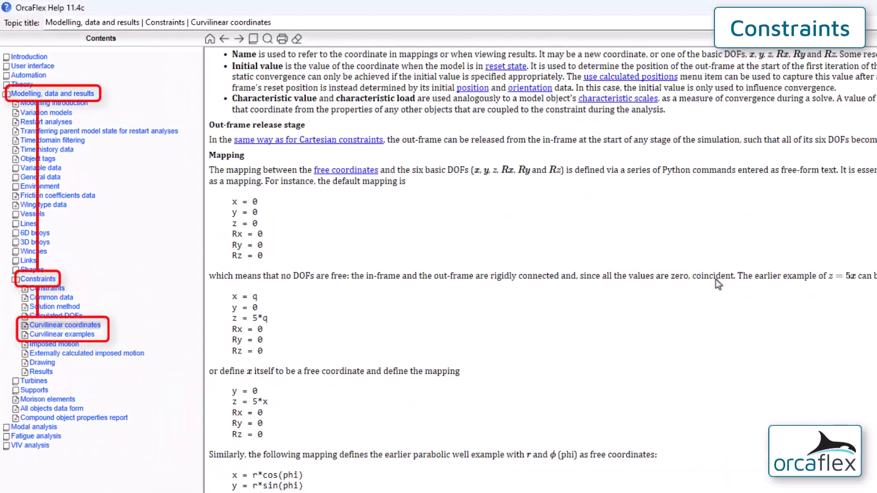
pyautogui.scroll(-8, 717, 278)
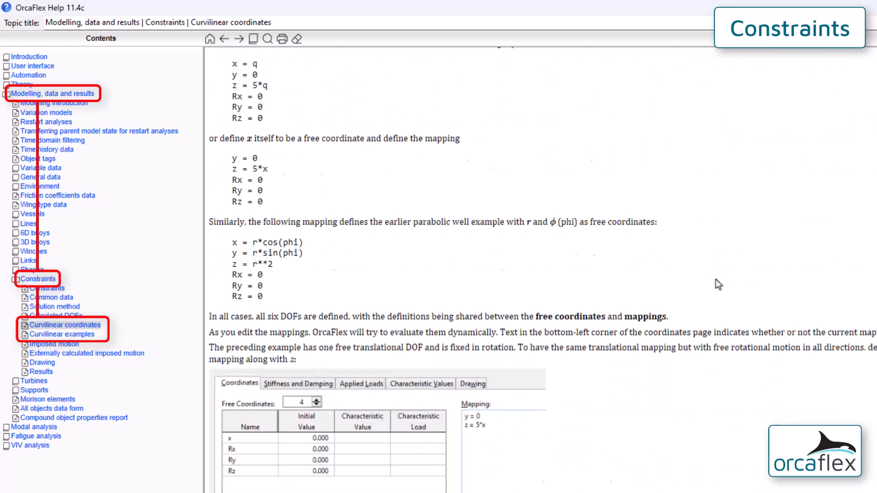
pyautogui.click(81, 336)
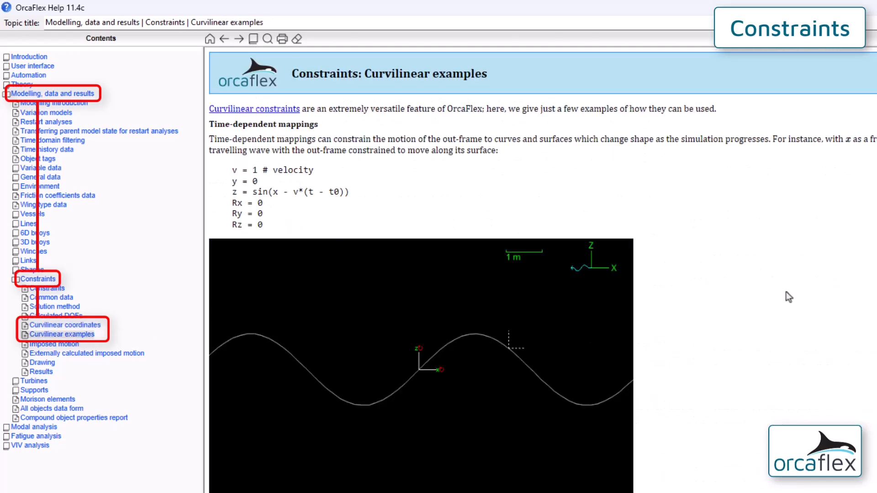
# Step: Read through the help page on curvilinear examples, including the time-dependent mappings
pyautogui.scroll(-20, 786, 292)
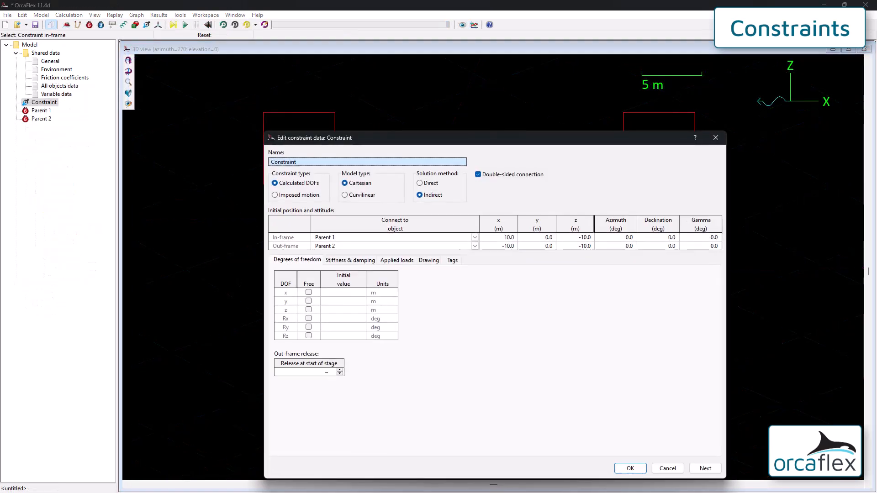
# Step: Move the constraint's data form clear of the two parent buoys to view the double-sided connection
pyautogui.moveTo(496, 138); pyautogui.dragTo(500, 306)
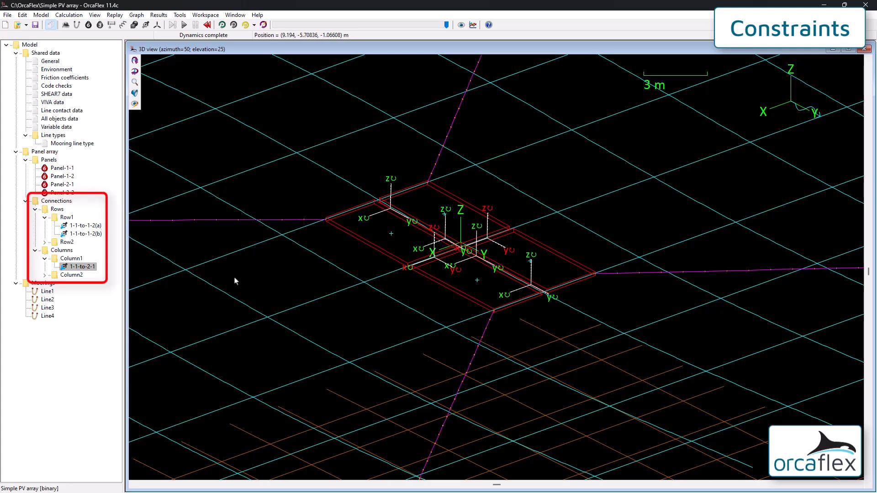
# Step: Examine Panel-1-1's connection and the end connections, stiffness and damping of constraint 1-1-to-2-1 in the Simple PV array model
pyautogui.doubleClick(62, 168)
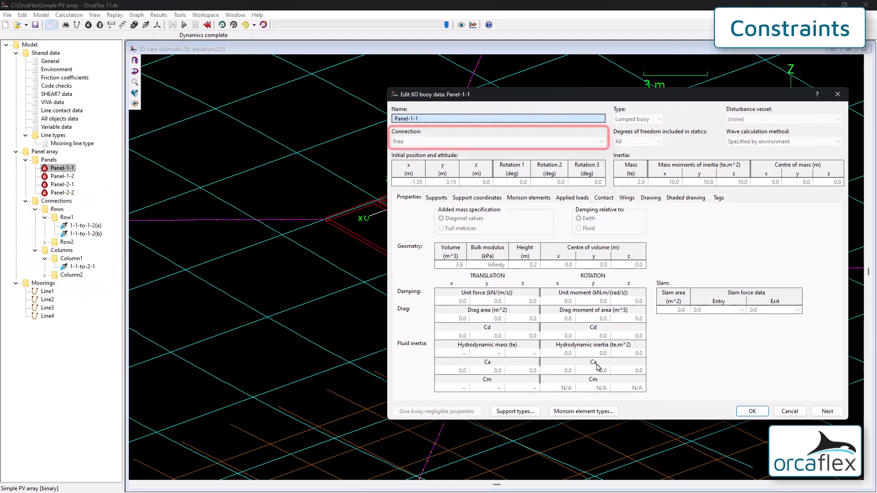
pyautogui.click(751, 411)
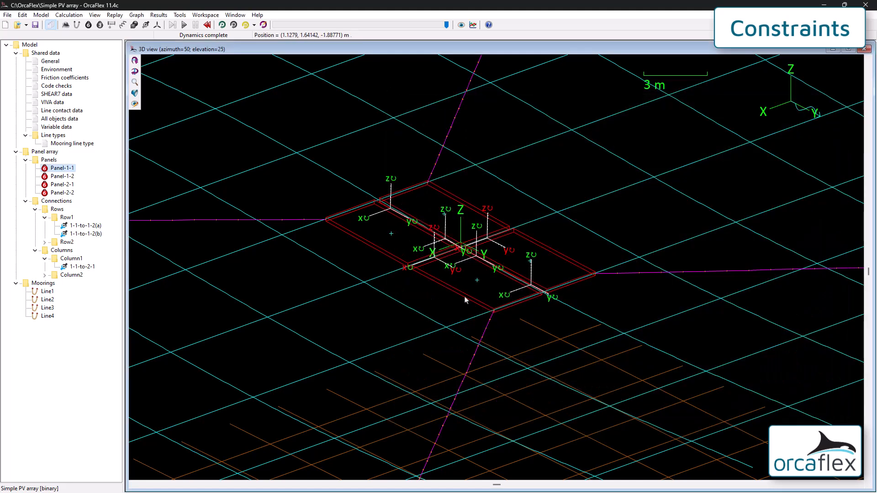
pyautogui.click(80, 266)
pyautogui.doubleClick(79, 268)
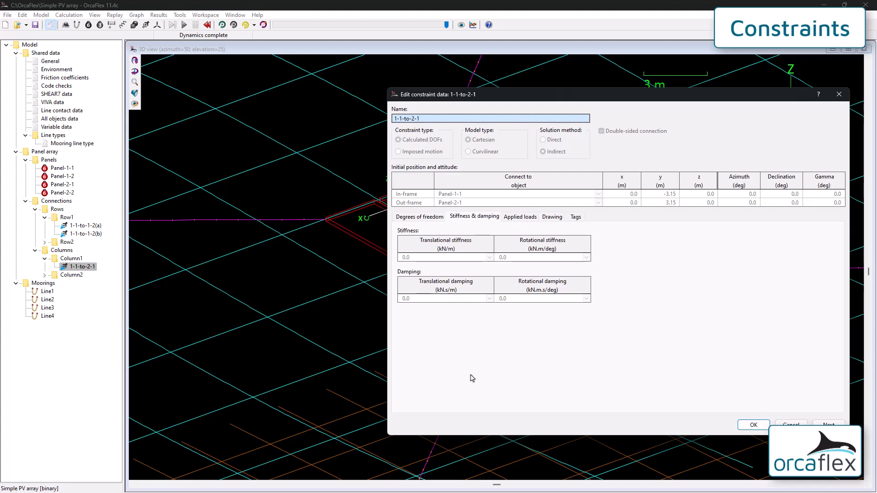
pyautogui.click(753, 425)
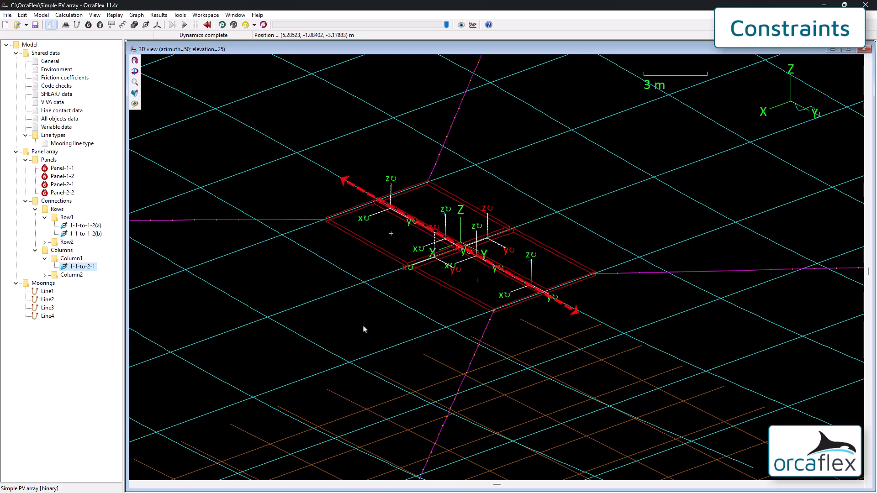
# Step: Examine the translational stiffness and the free degrees of freedom of constraint 1-1-to-1-2(a)
pyautogui.doubleClick(88, 227)
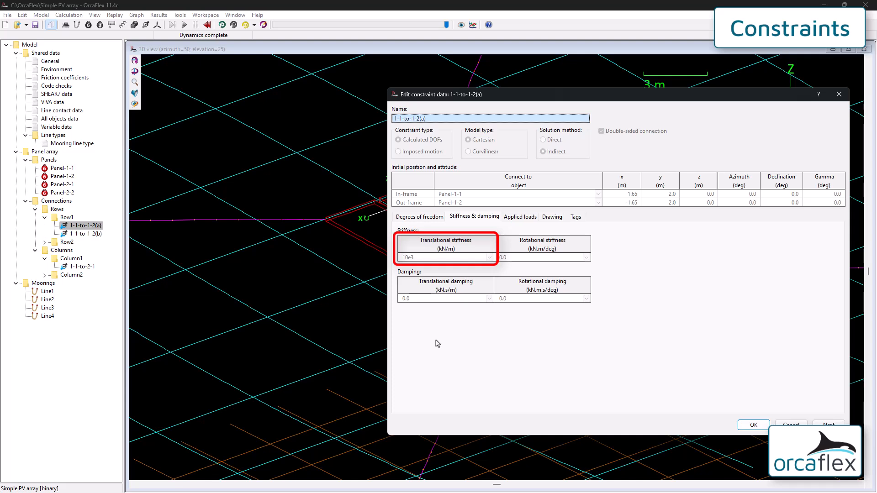
pyautogui.click(420, 217)
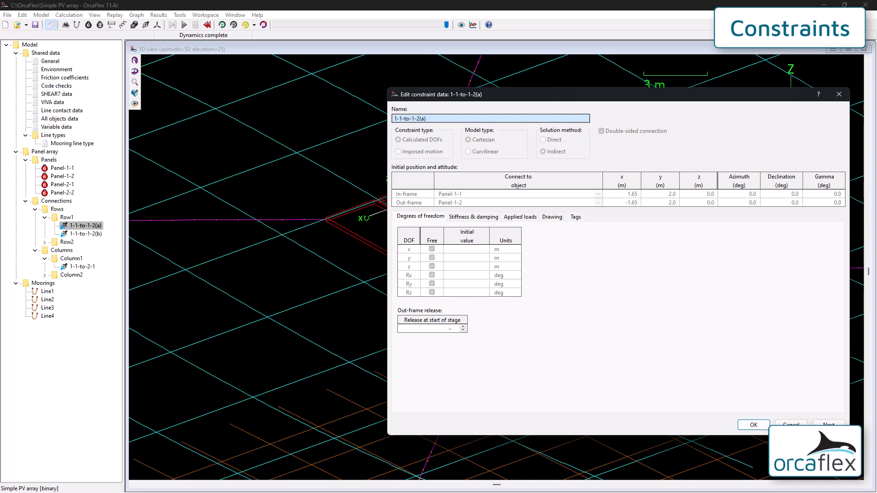
pyautogui.click(750, 422)
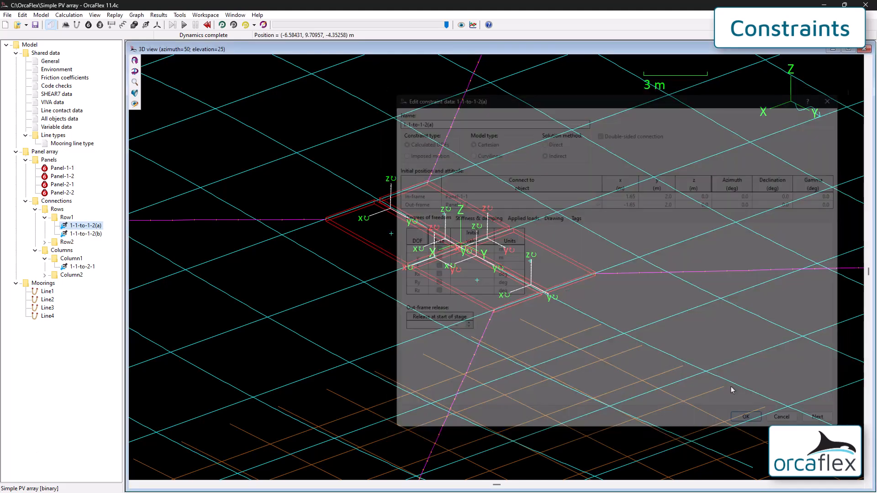
# Step: Replay the PV array simulation with the file's default workspace, showing the Ry and Rx time histories of the panel constraints
pyautogui.hotkey('ctrl', 'r')
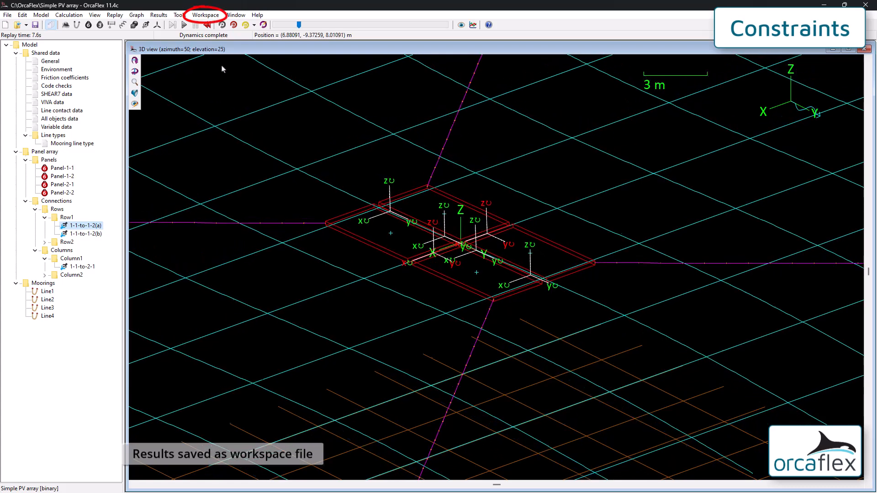
pyautogui.click(205, 15)
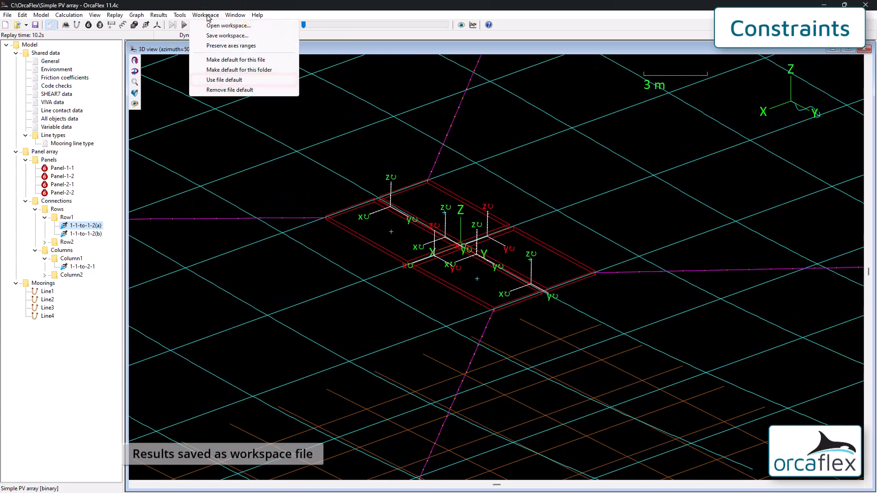
pyautogui.click(227, 81)
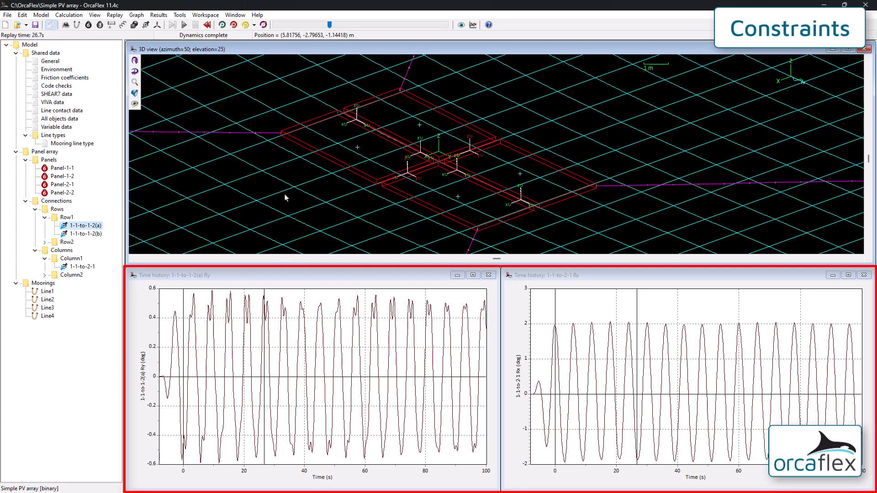
pyautogui.click(222, 25)
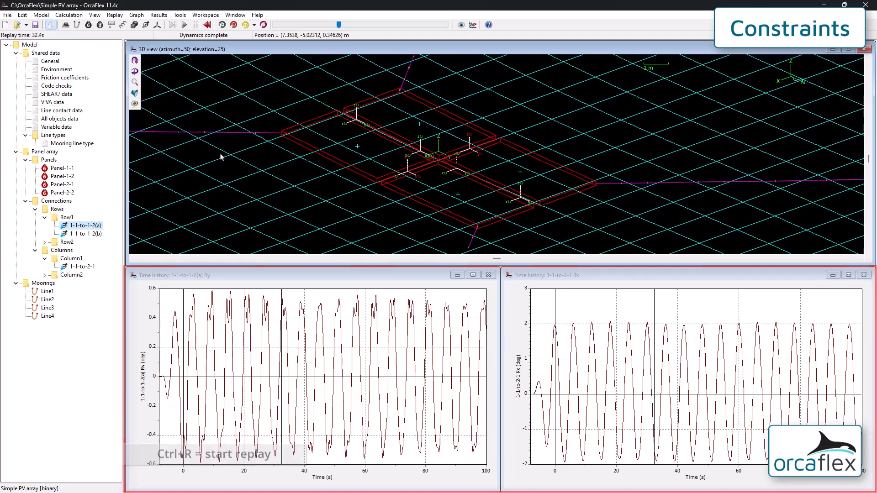